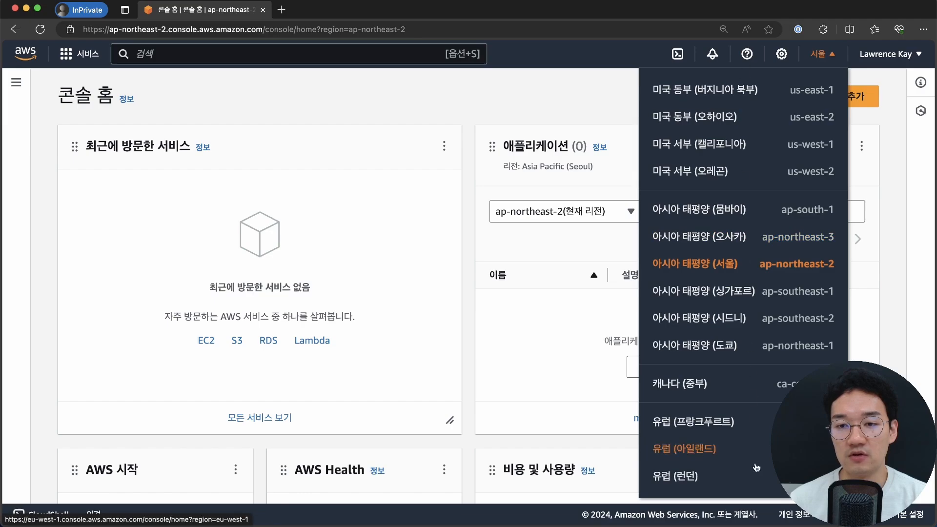
Step: Set the console region to Asia Pacific (Seoul), ap-northeast-2
click(716, 266)
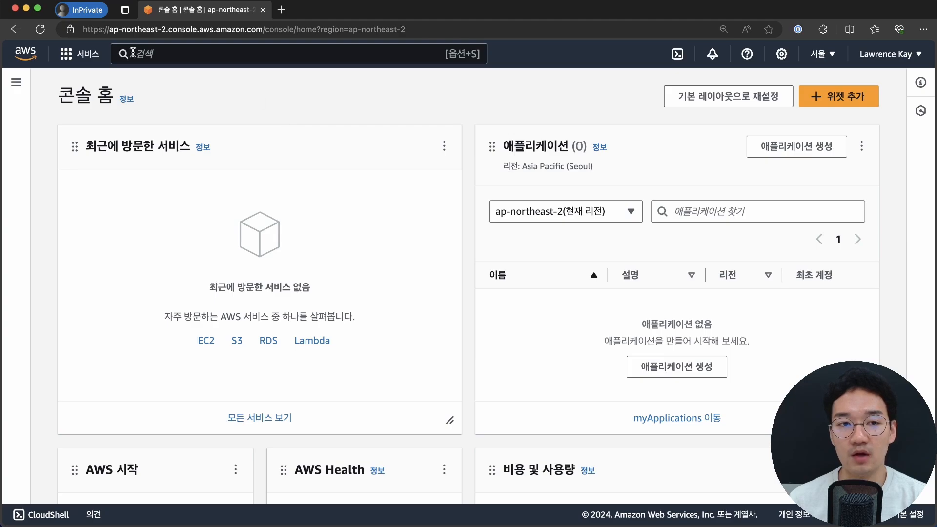
click(80, 54)
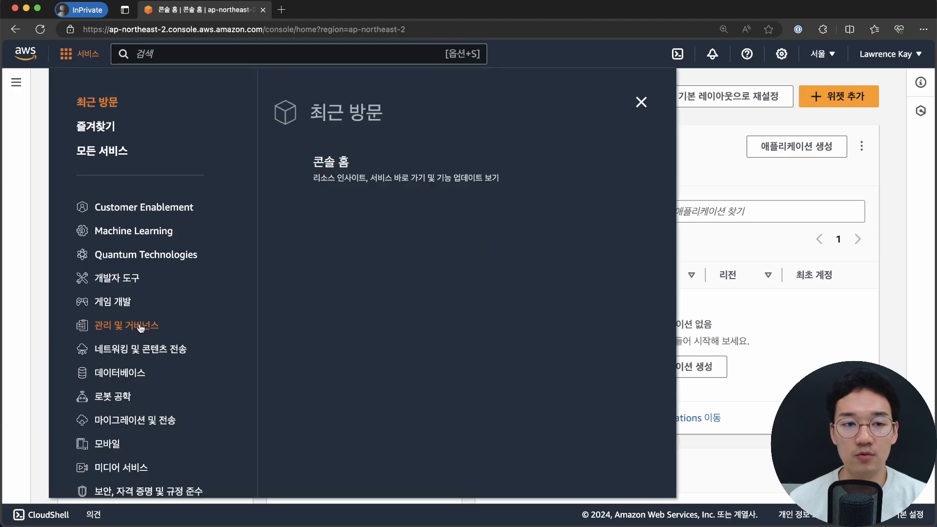
scroll(141, 326, down, 5)
scroll(140, 327, up, 5)
click(641, 102)
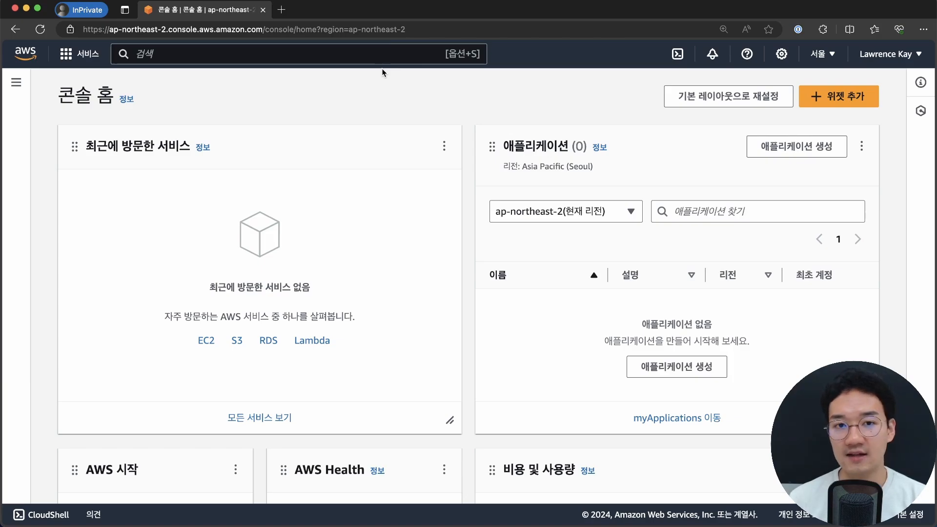
Step: Search the console for vpc, open the VPC service and show the list of VPCs in the region
key(alt+s)
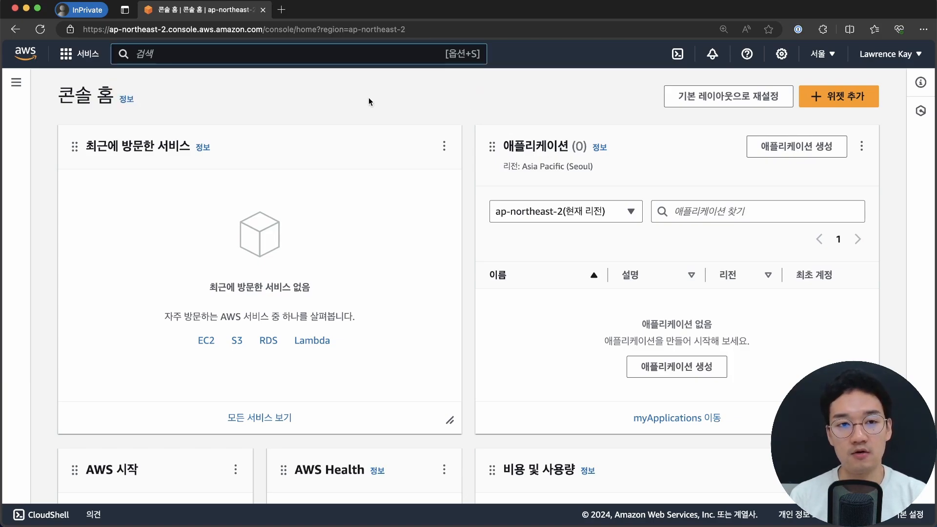
key(Caps_Lock)
text(vpc)
click(338, 161)
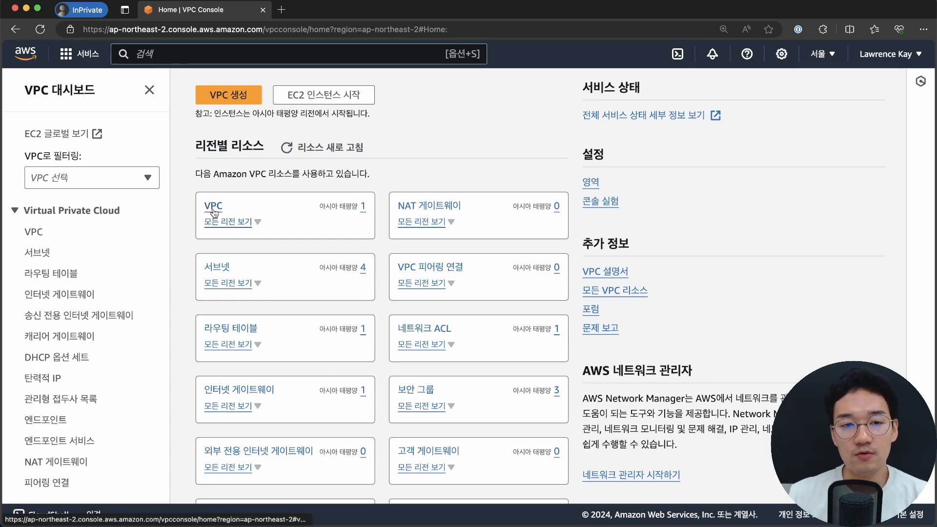
click(213, 208)
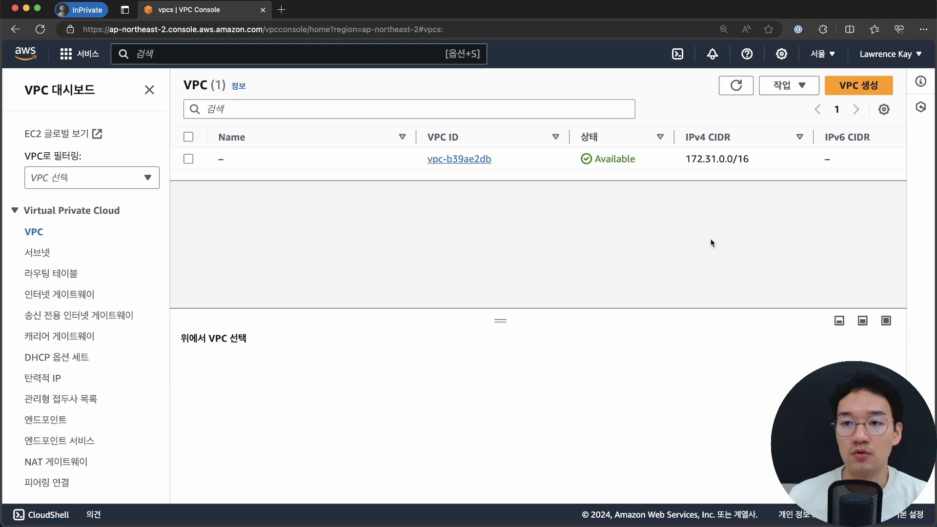
Step: Start creating a VPC and choose "VPC 등" as the resources to create
click(851, 87)
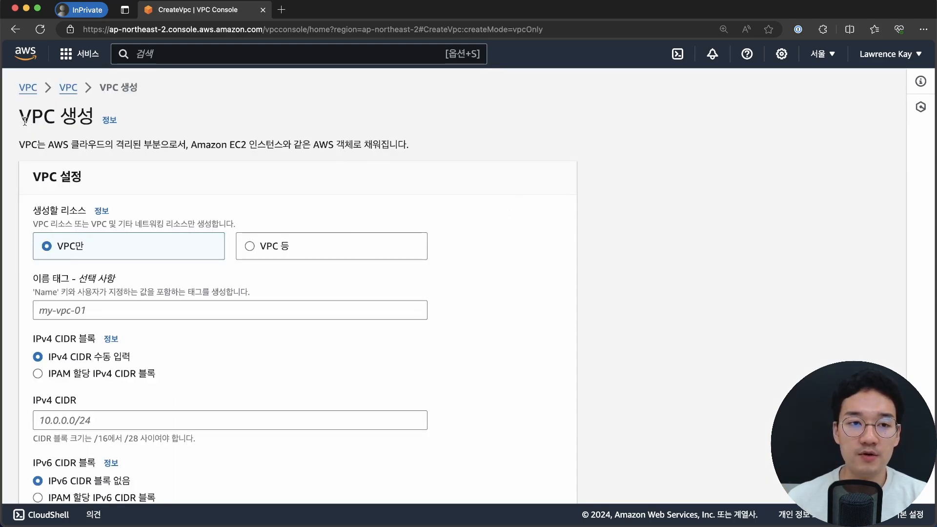
drag(24, 120, 135, 114)
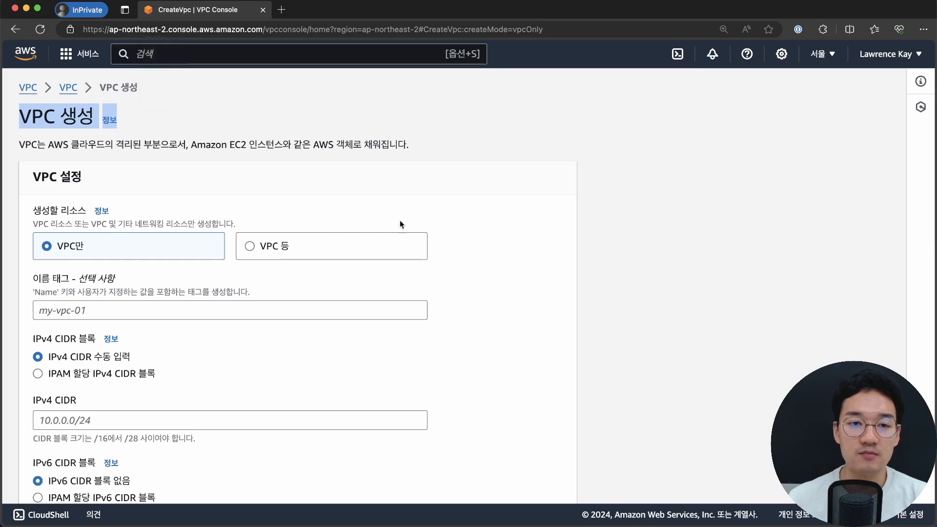
click(287, 197)
drag(98, 250, 42, 250)
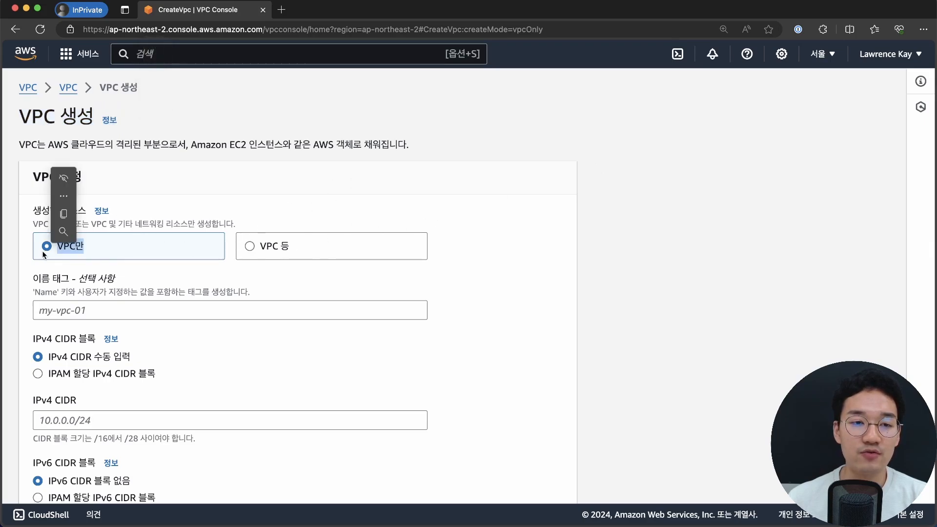
click(257, 244)
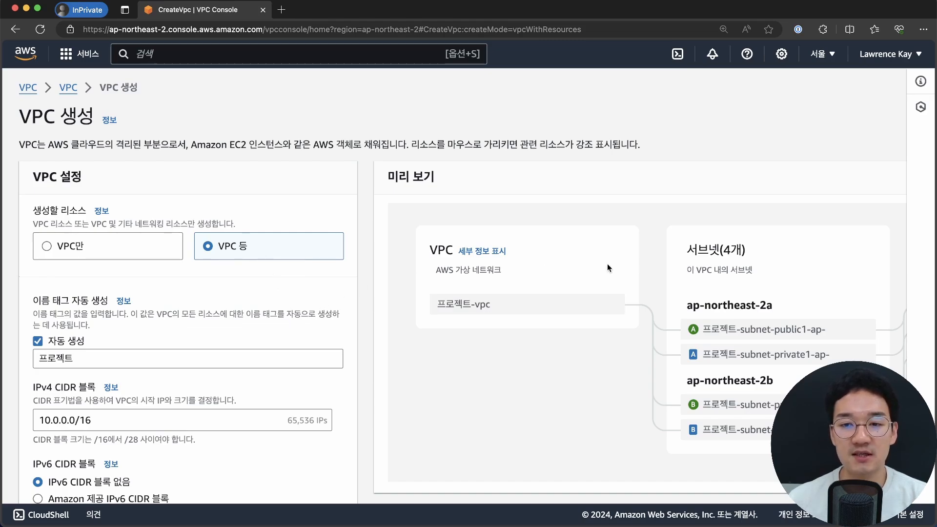
Step: Examine the preview diagram of the subnets, route tables and network connections that would be created with the VPC
scroll(607, 265, down, 2)
key(super+minus)
key(super+minus)
key(super+minus)
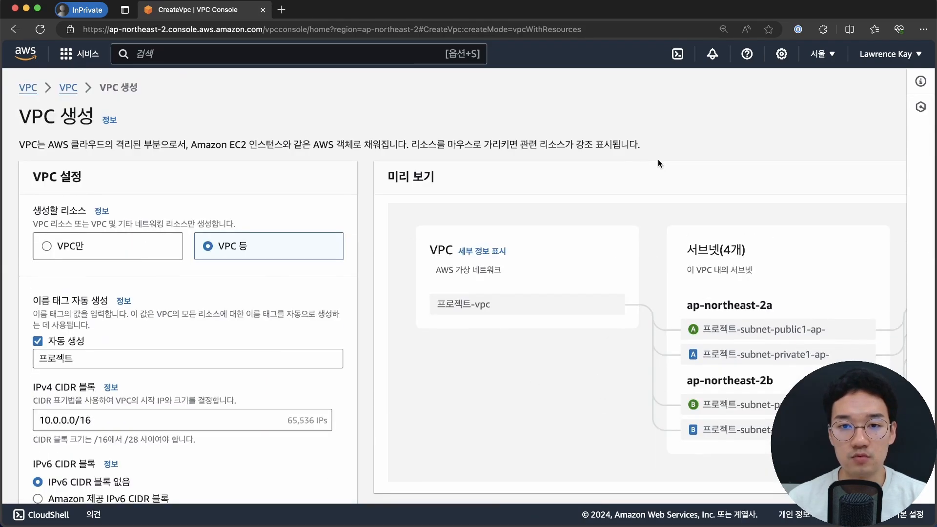
key(super+minus)
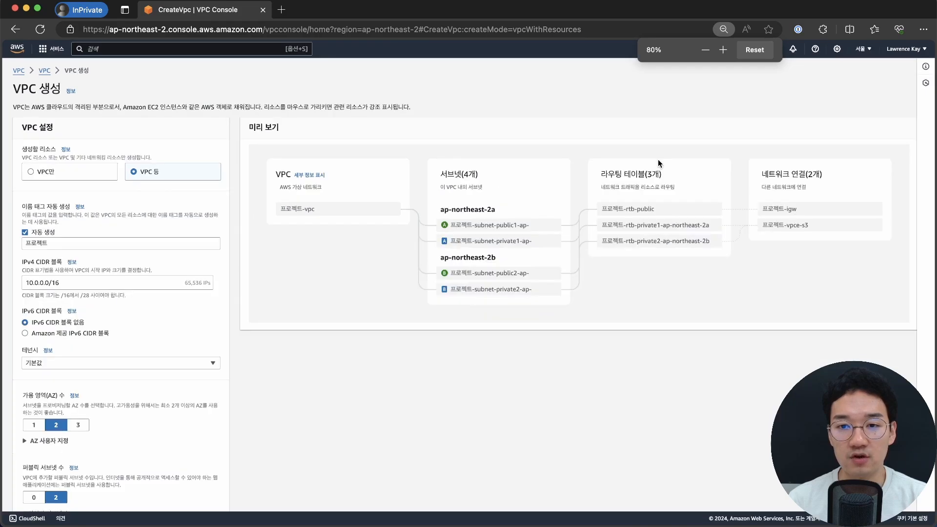
drag(443, 179, 478, 177)
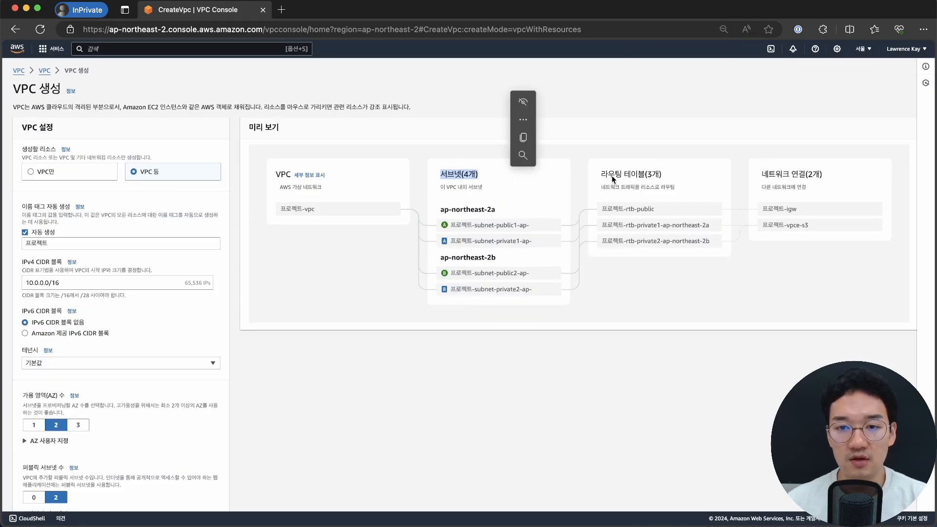
drag(598, 173, 749, 174)
click(749, 175)
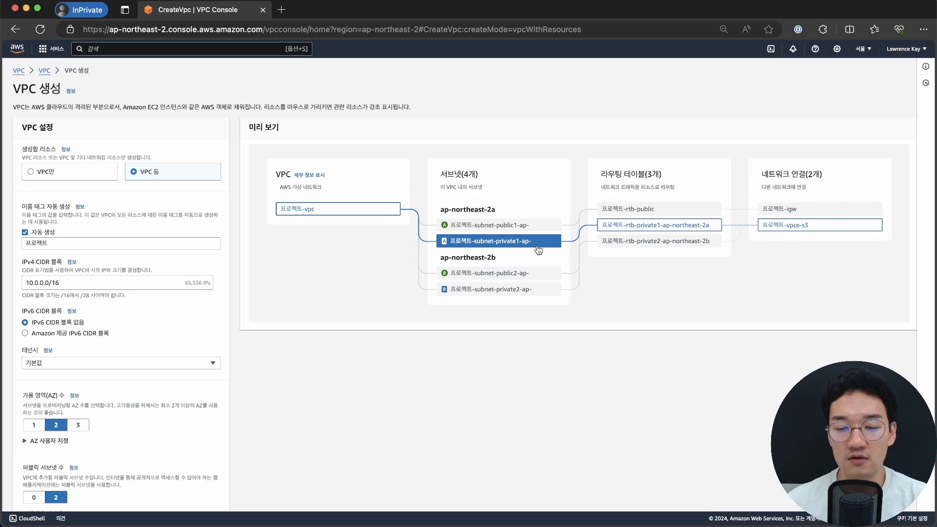
key(super+plus)
key(super+plus)
key(super+plus)
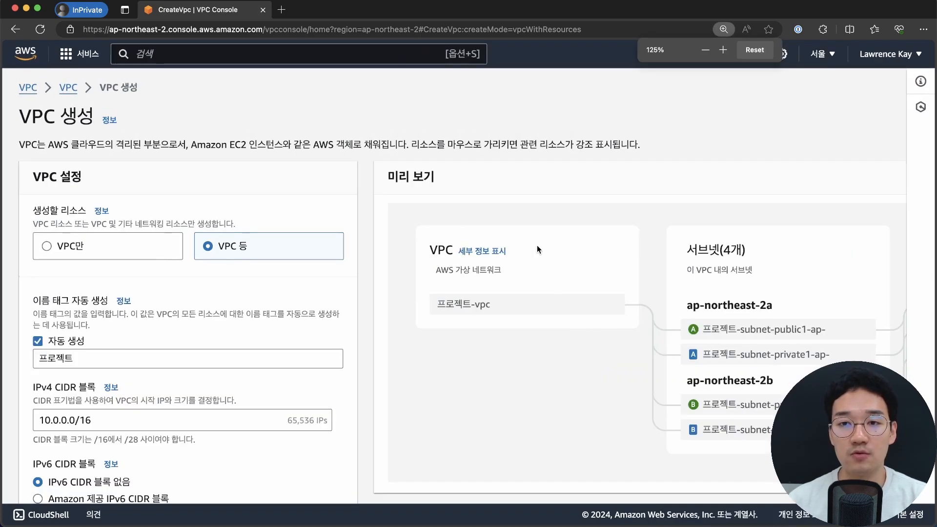
key(super+plus)
key(super+minus)
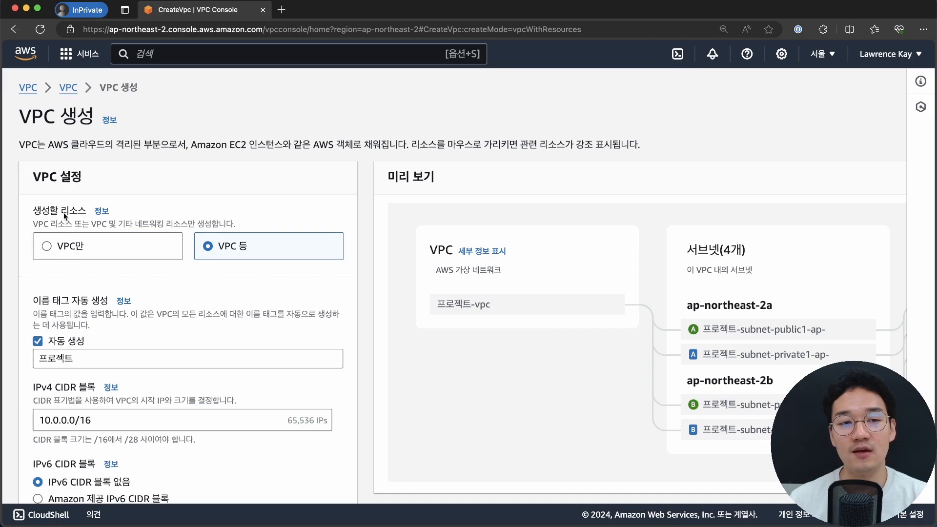
Step: Switch the resources to create to "VPC만" and set the name tag to hanbitn-test
click(60, 247)
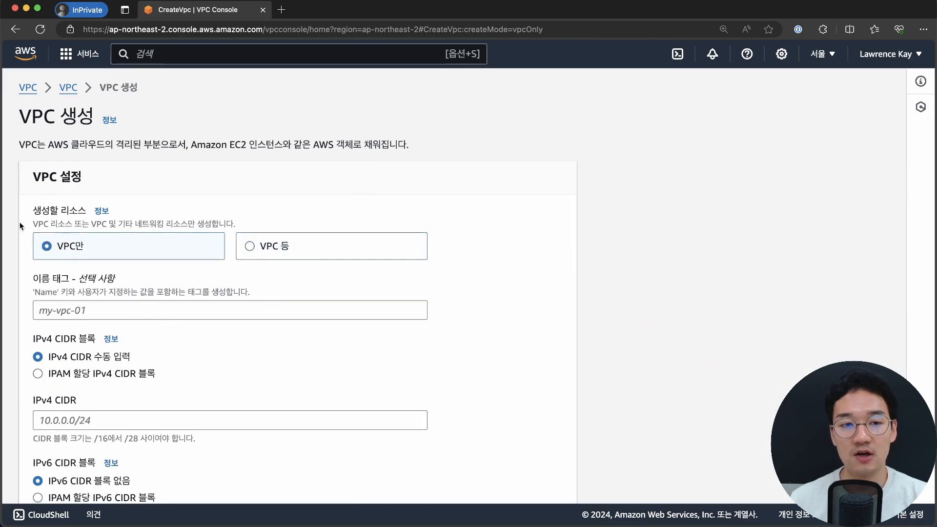
click(34, 278)
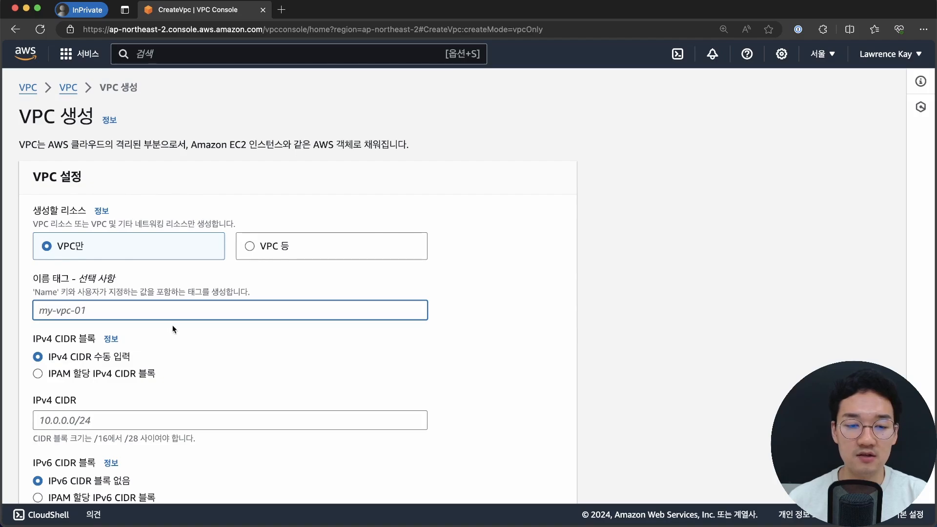
text(hanbitn-test)
click(544, 295)
Step: Review the IPv4 CIDR, IPv6 CIDR, tenancy and tag settings of the new VPC, and cancel its creation
drag(33, 338, 95, 338)
drag(48, 356, 206, 353)
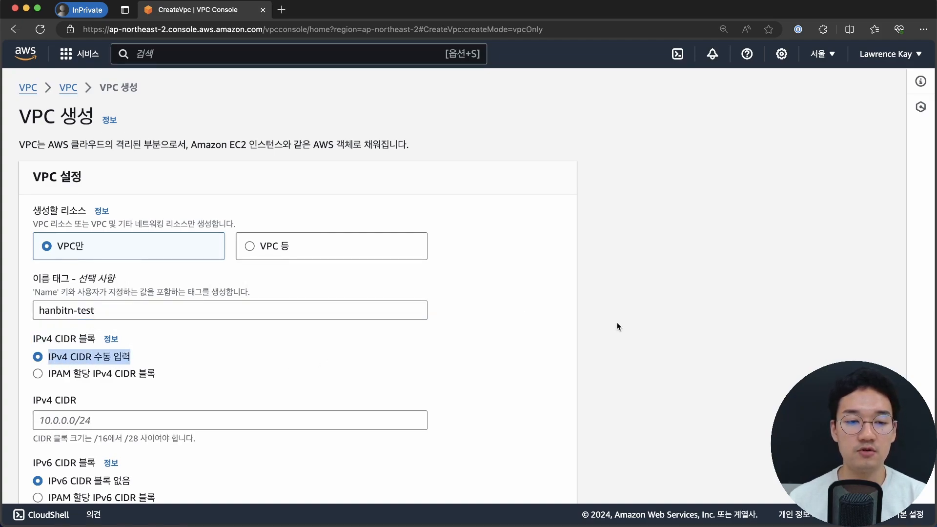
scroll(618, 326, down, 3)
click(342, 353)
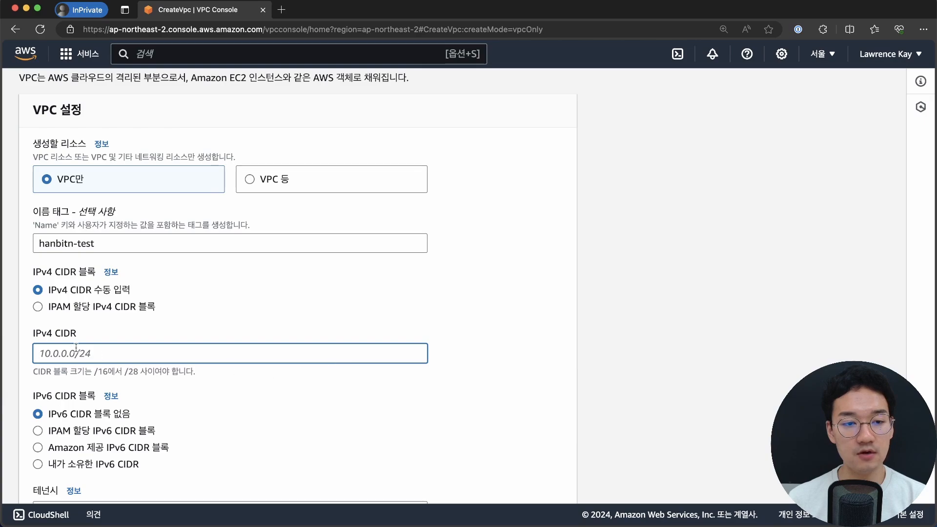
drag(98, 330, 12, 338)
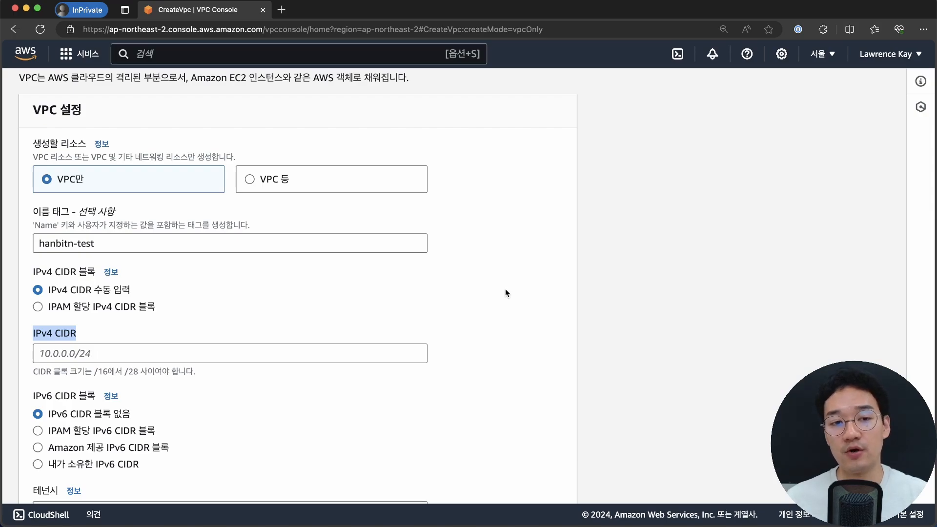
click(334, 358)
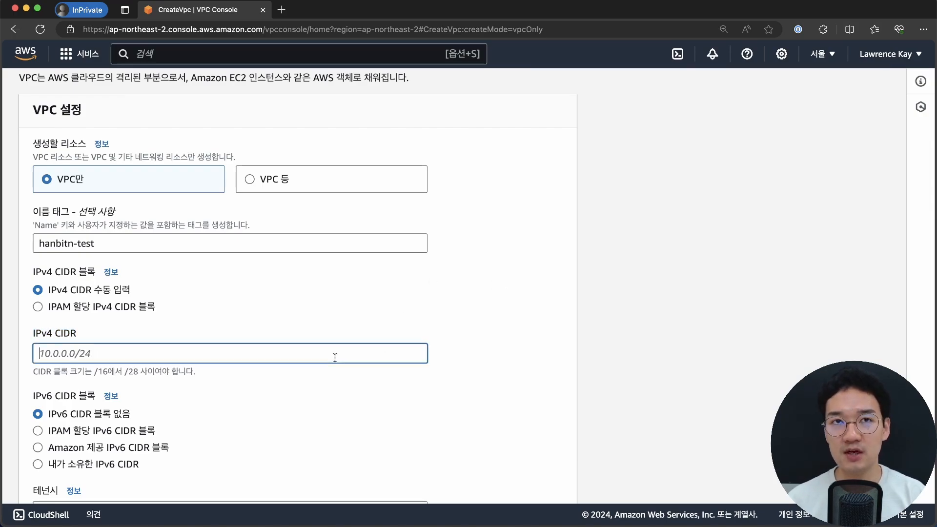
scroll(335, 358, down, 5)
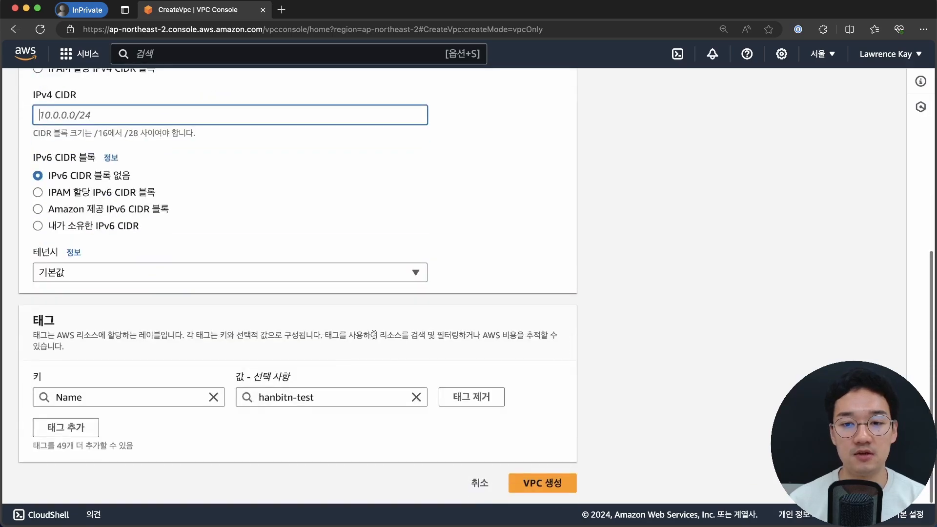
click(479, 483)
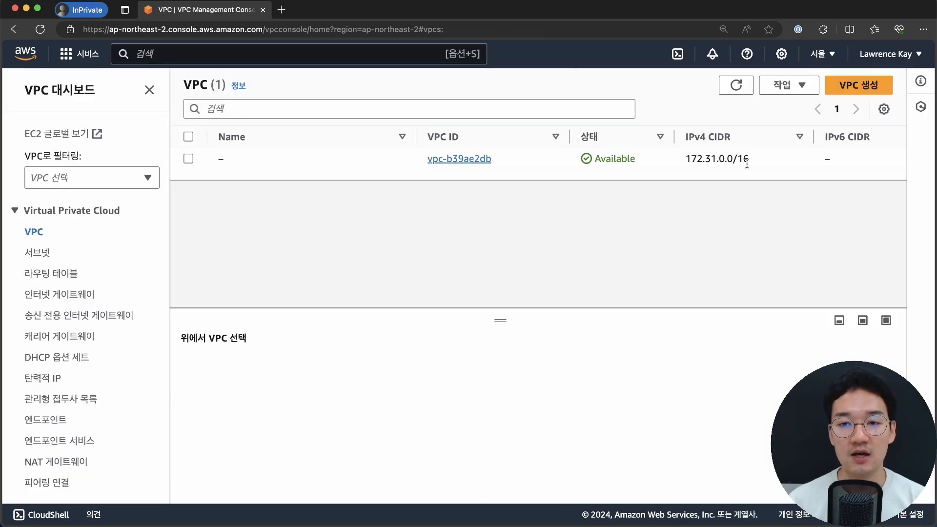
Step: Select the existing VPC in the list and examine its IPv4 CIDR range
click(754, 159)
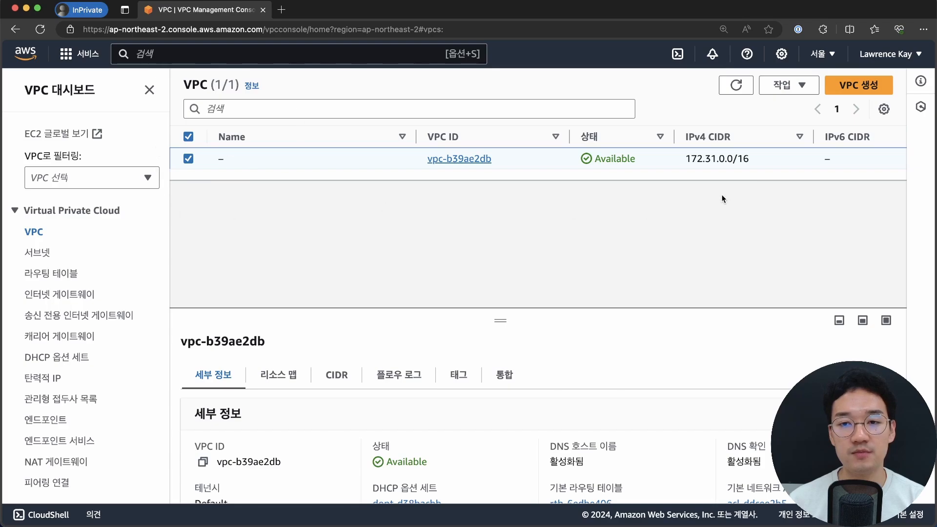
drag(683, 168, 789, 165)
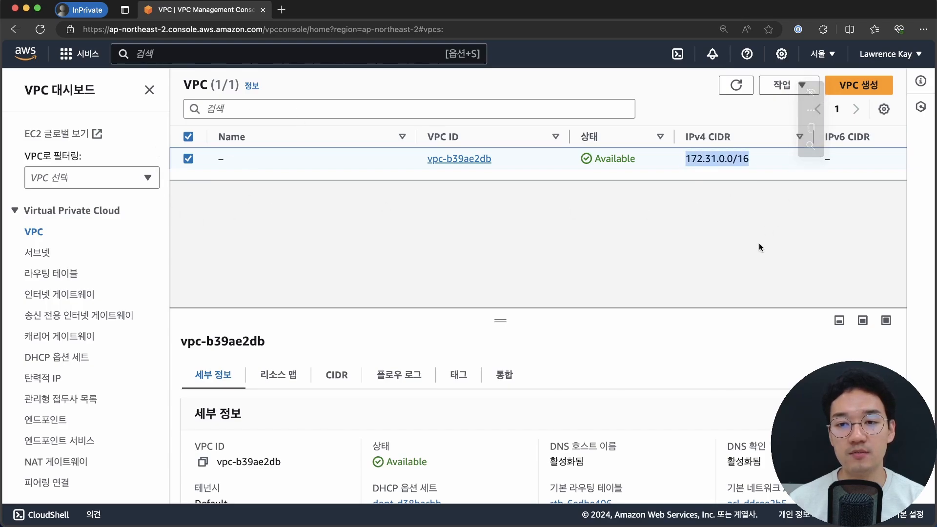
click(728, 210)
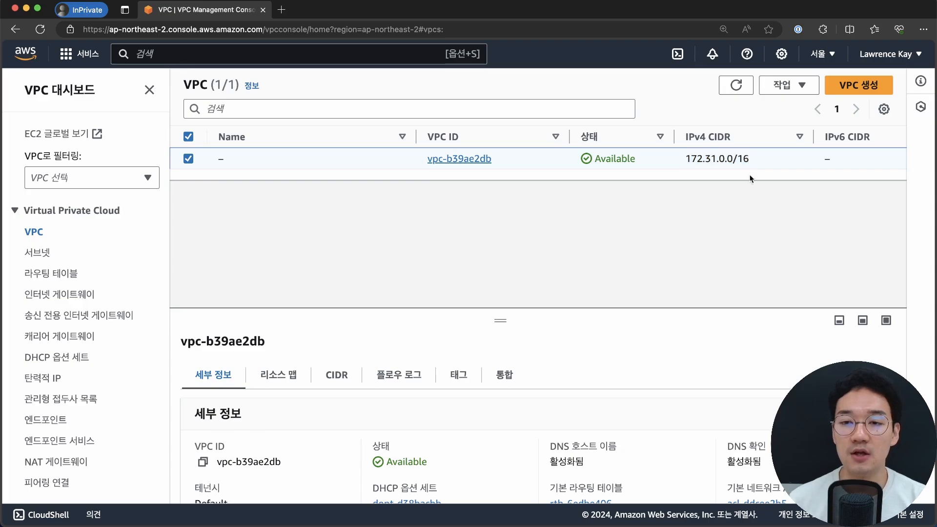
drag(772, 156, 656, 158)
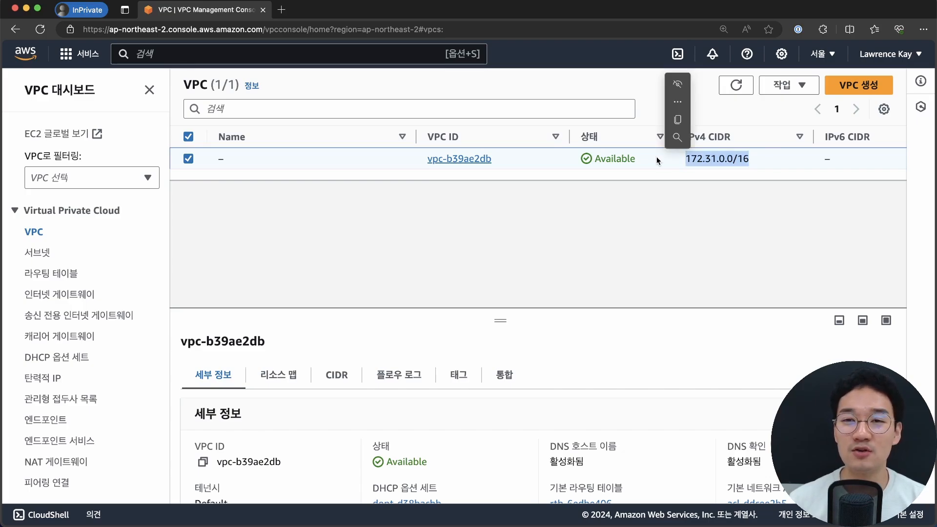
click(755, 159)
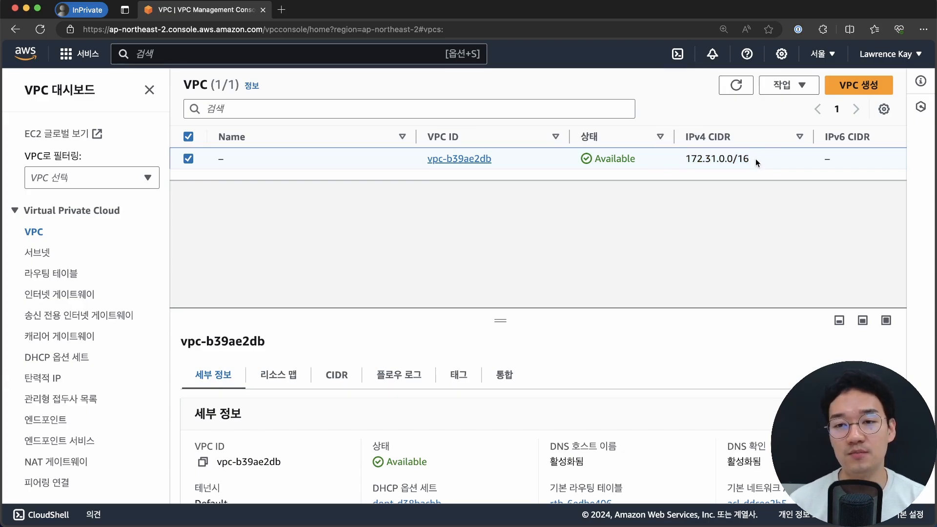
Step: Start creating a new VPC and set its name tag to hanbitn-test
click(841, 93)
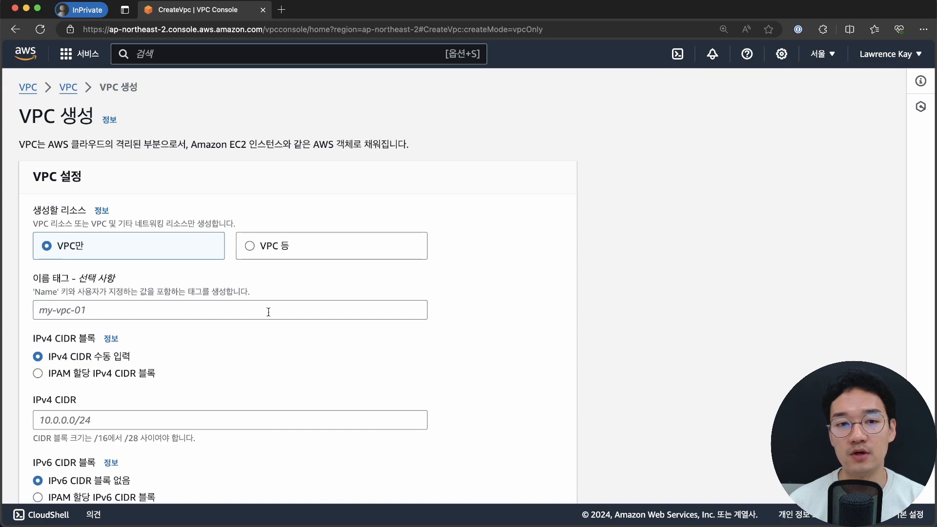
scroll(564, 277, down, 2)
click(269, 248)
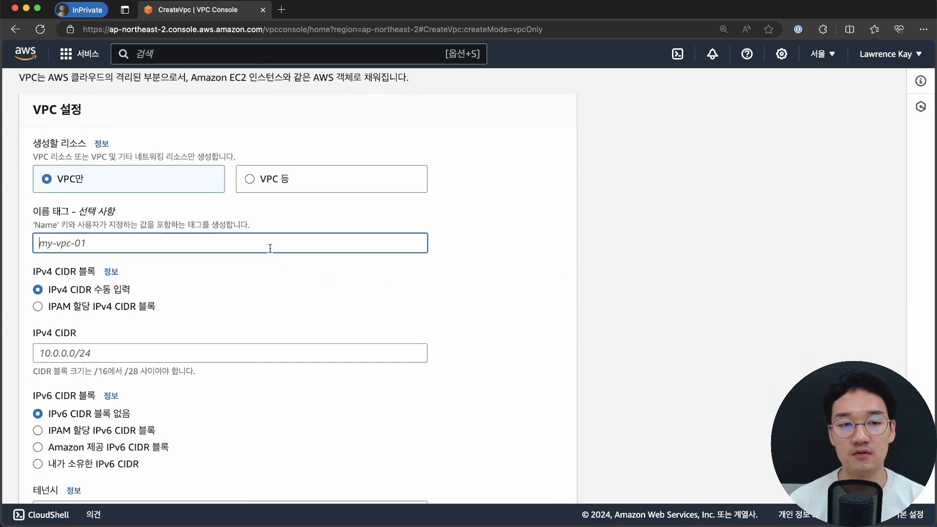
text(hanbitn-test)
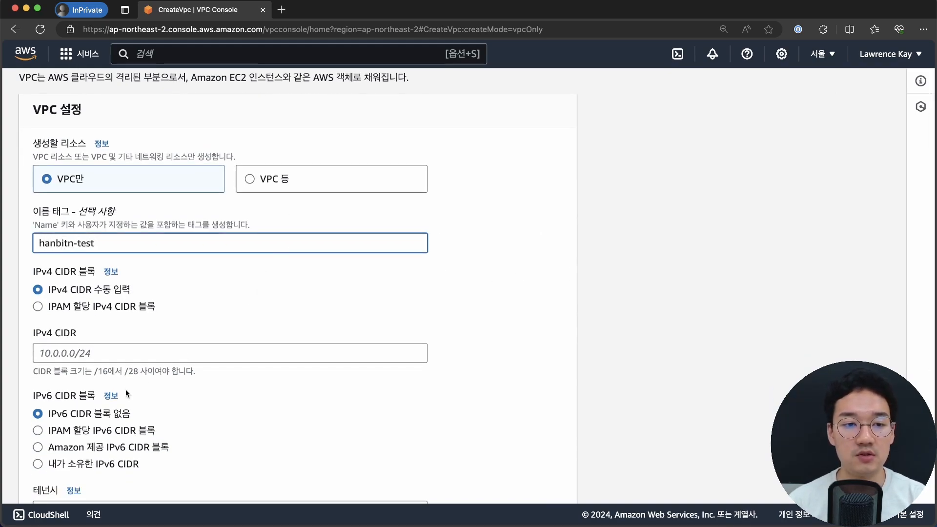
Step: Set the new VPC's IPv4 CIDR to 10.0.0.0/16 and create the VPC
click(115, 356)
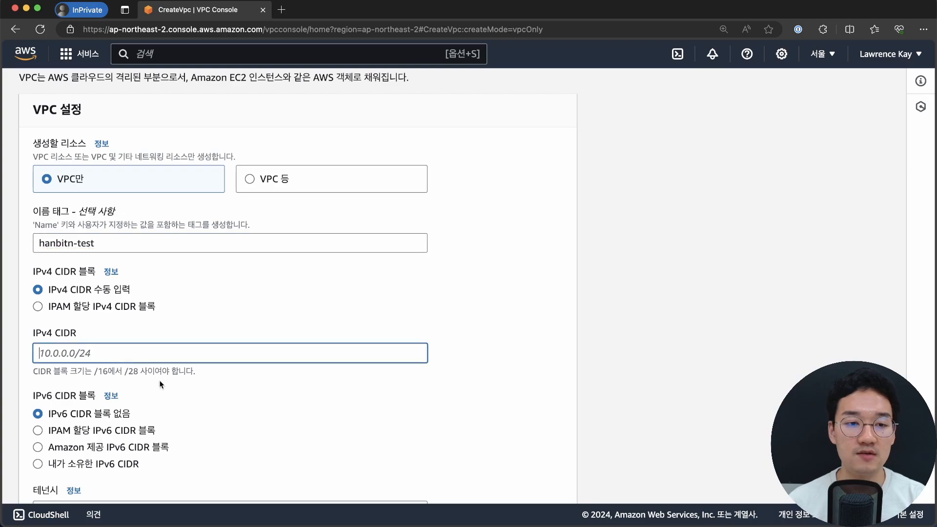
text(10.0.0.0)
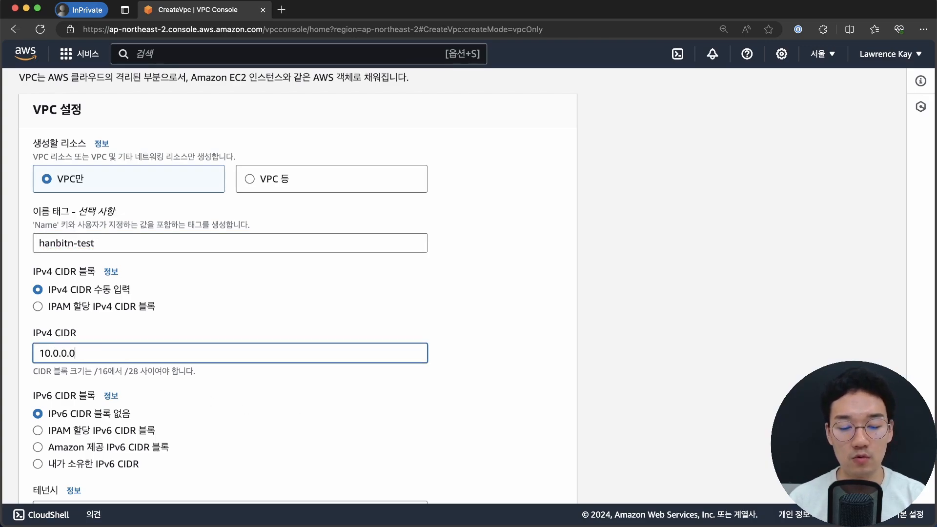
text(/1)
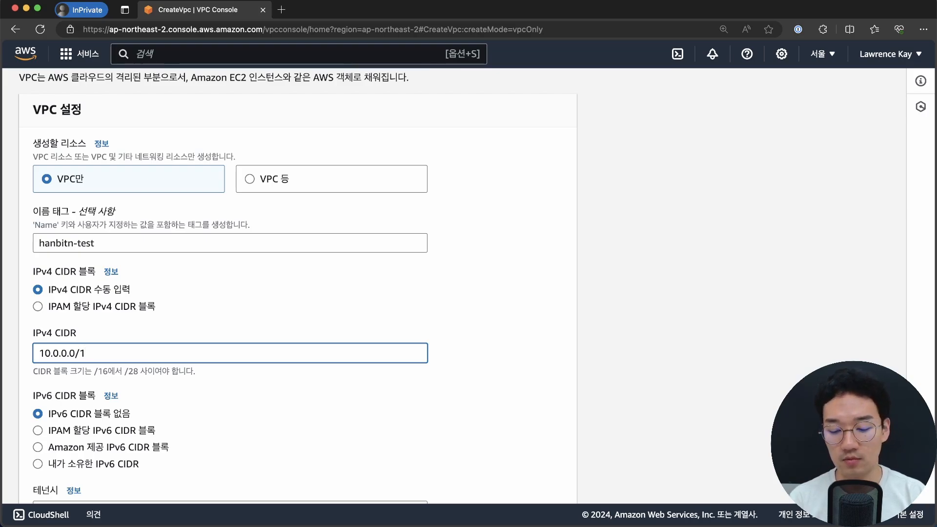
text(76)
click(657, 353)
scroll(656, 353, down, 2)
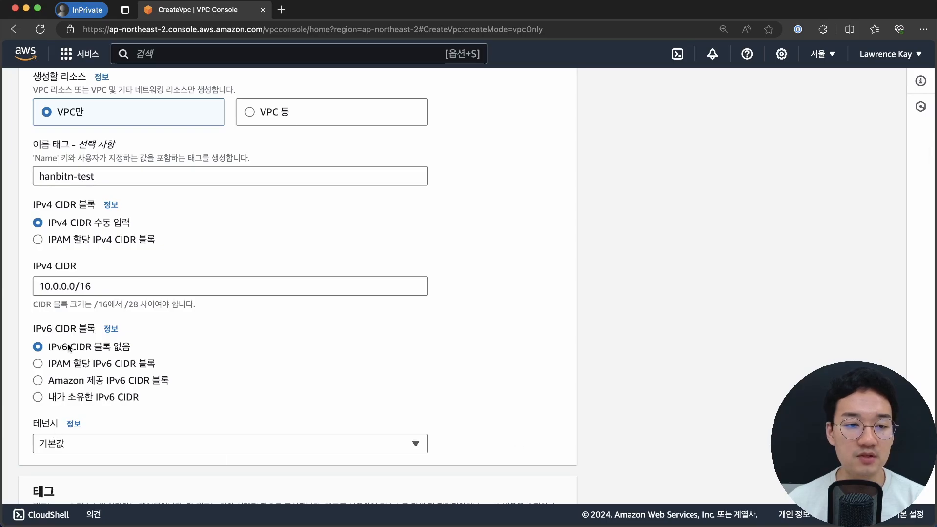
scroll(654, 344, down, 5)
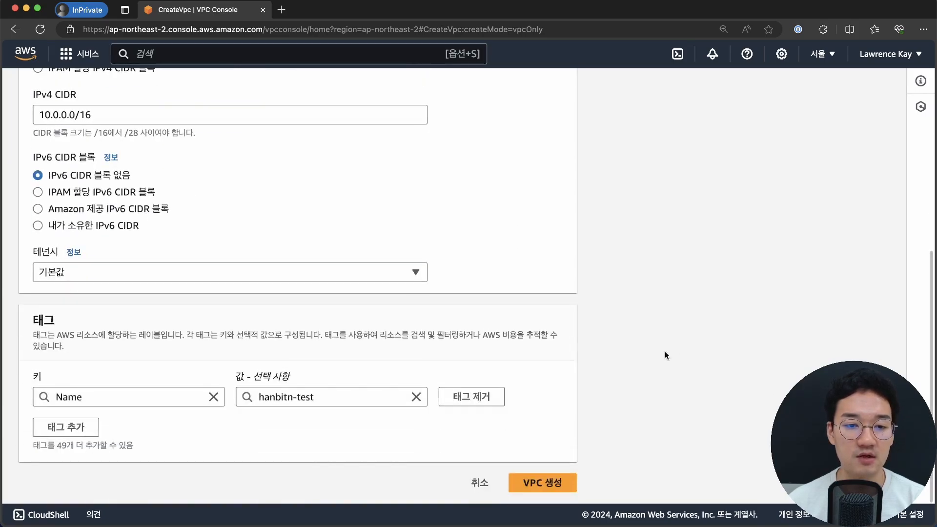
click(539, 483)
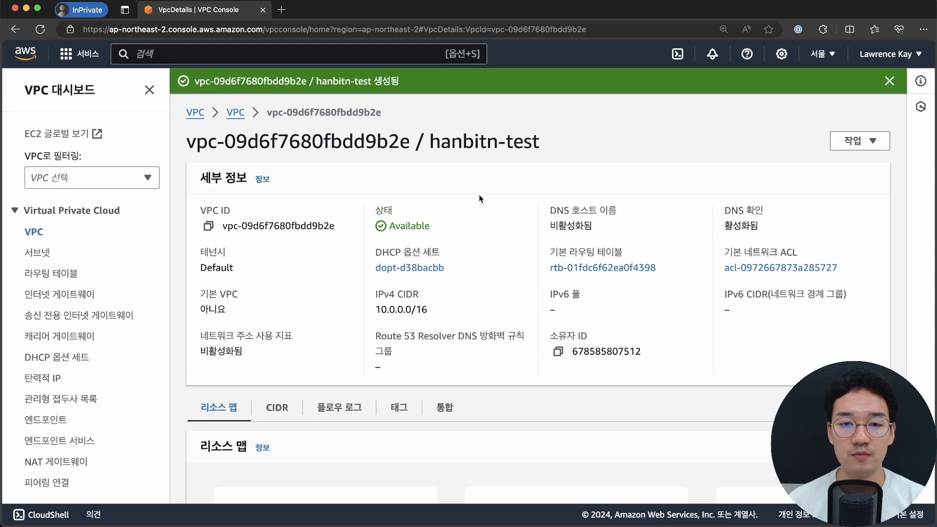
Step: Examine the resource map of the hanbitn-test VPC for its subnets and route tables
scroll(312, 236, down, 3)
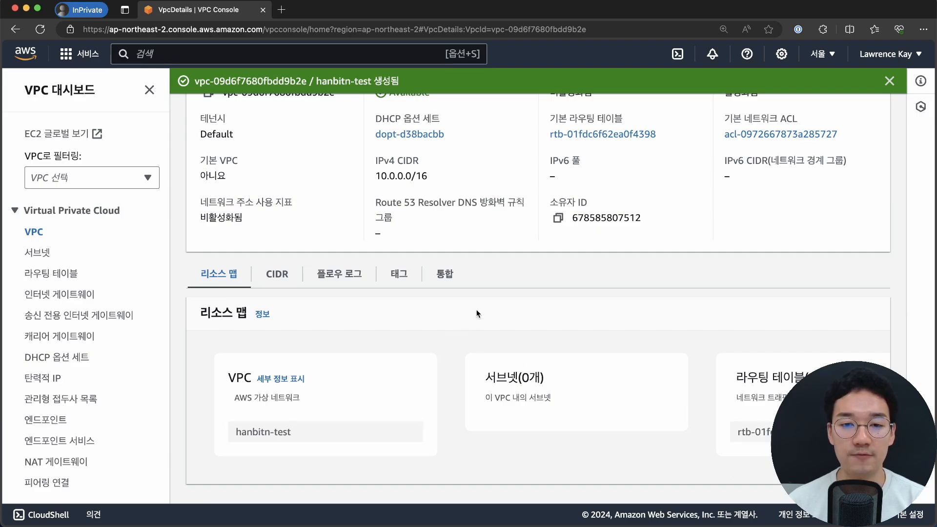
triple_click(740, 383)
click(729, 332)
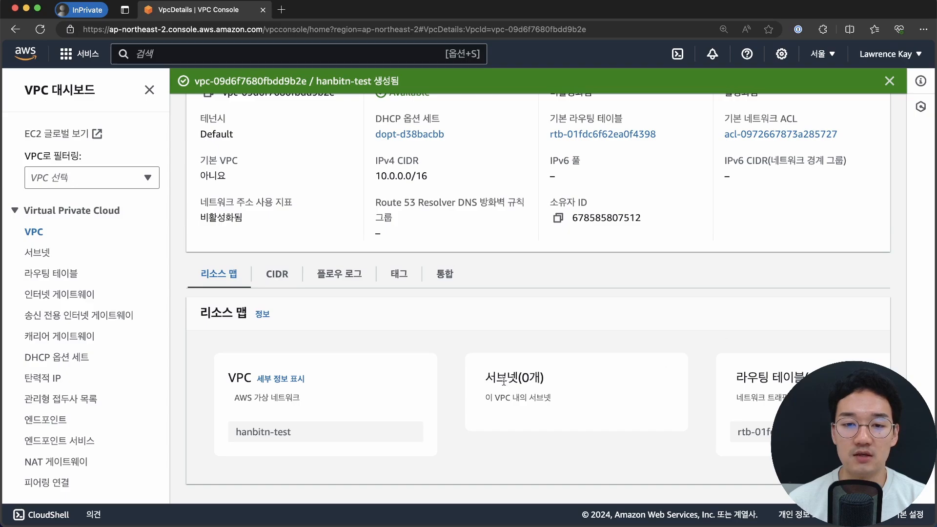
triple_click(482, 382)
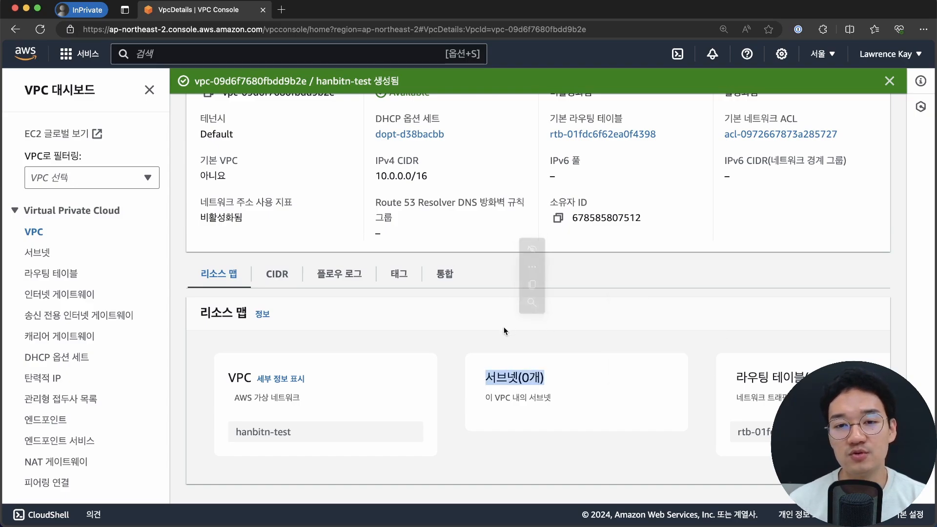
click(563, 377)
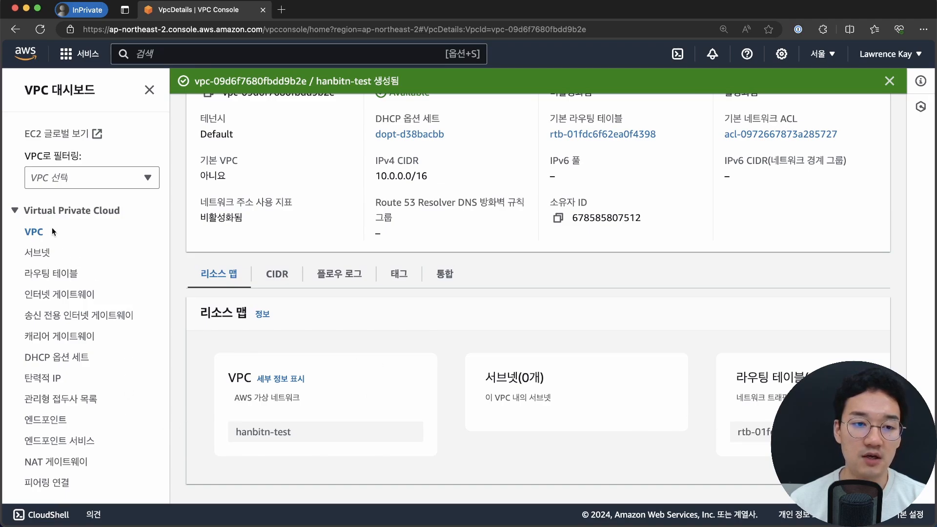
Step: Open the route tables list (라우팅 테이블) and filter it by the hanbitn-test VPC
click(60, 274)
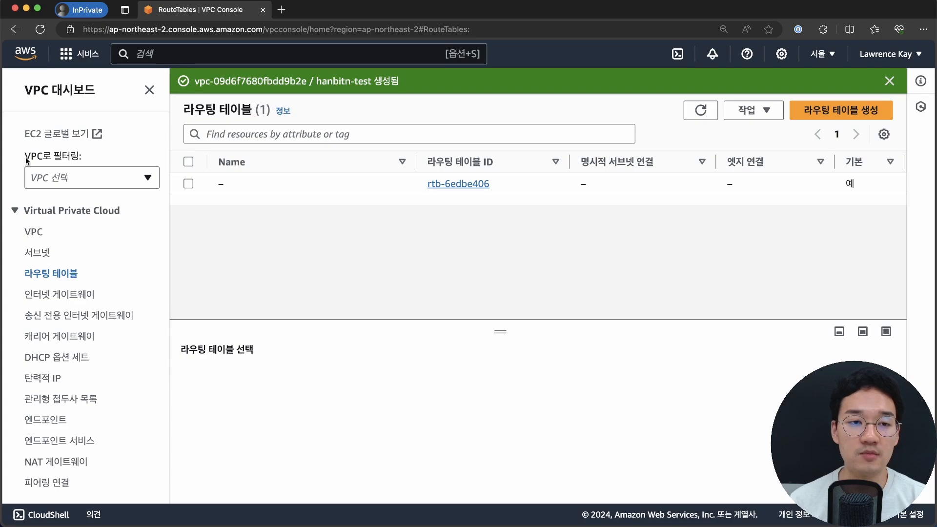
drag(25, 157, 156, 157)
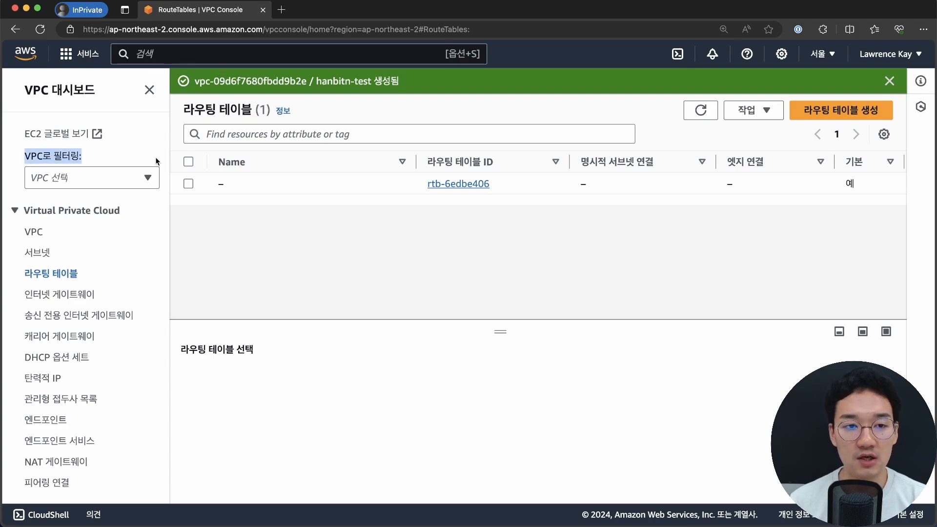
click(118, 159)
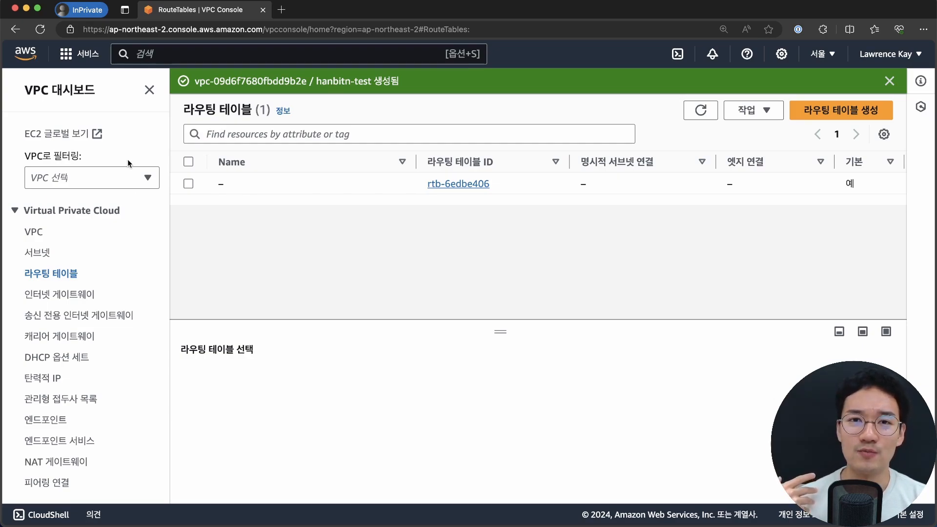
click(136, 183)
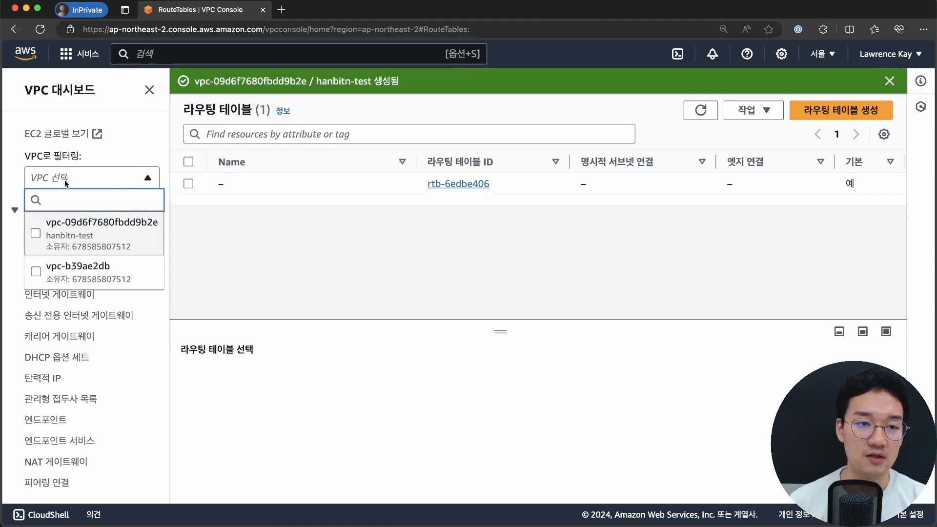
click(62, 241)
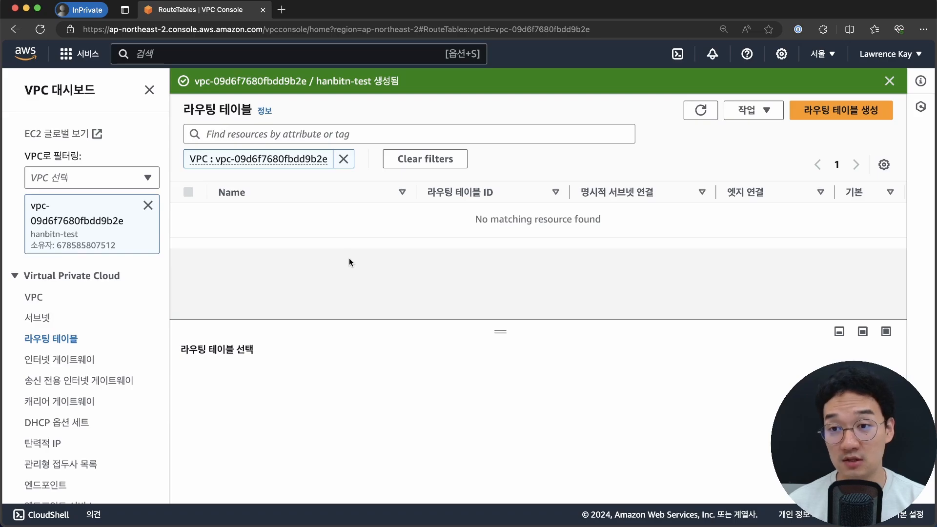
Step: Start creating a route table and name it route-table-hanbitn-test-public
click(813, 114)
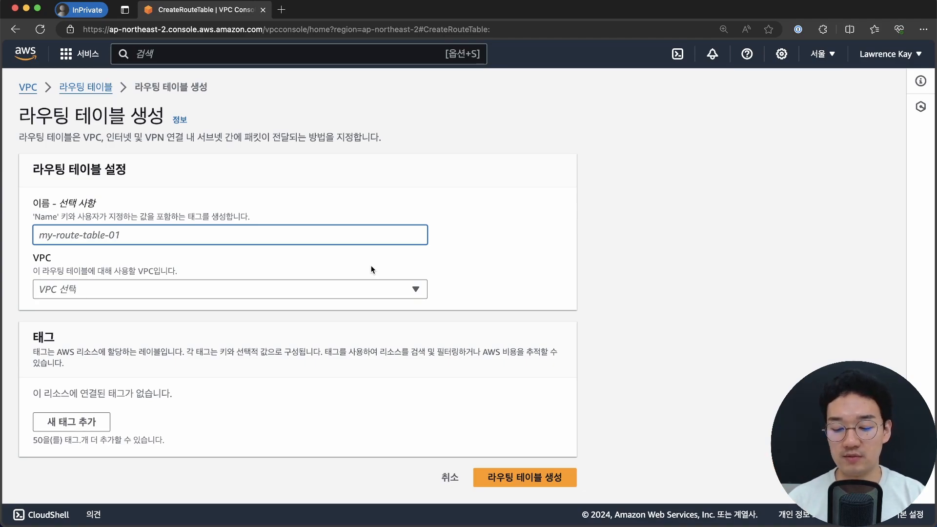
text(route-table-)
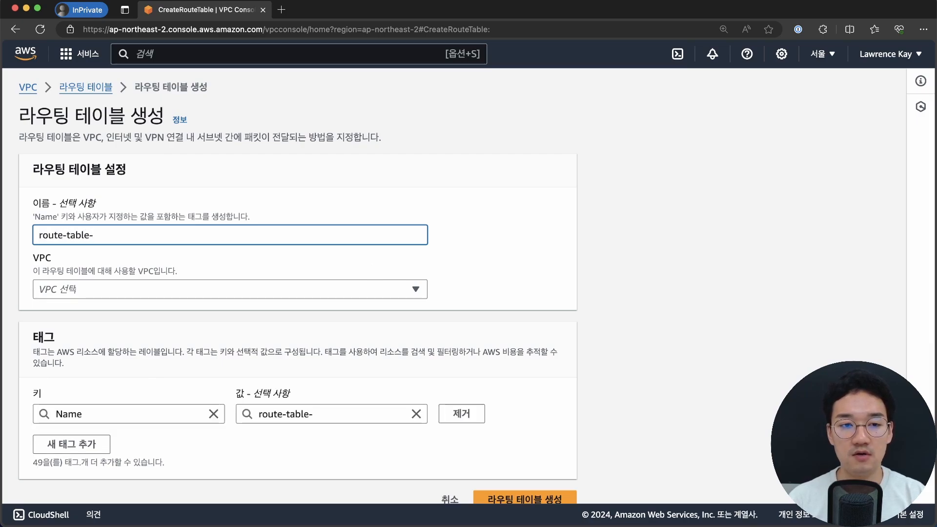
text(hanbit)
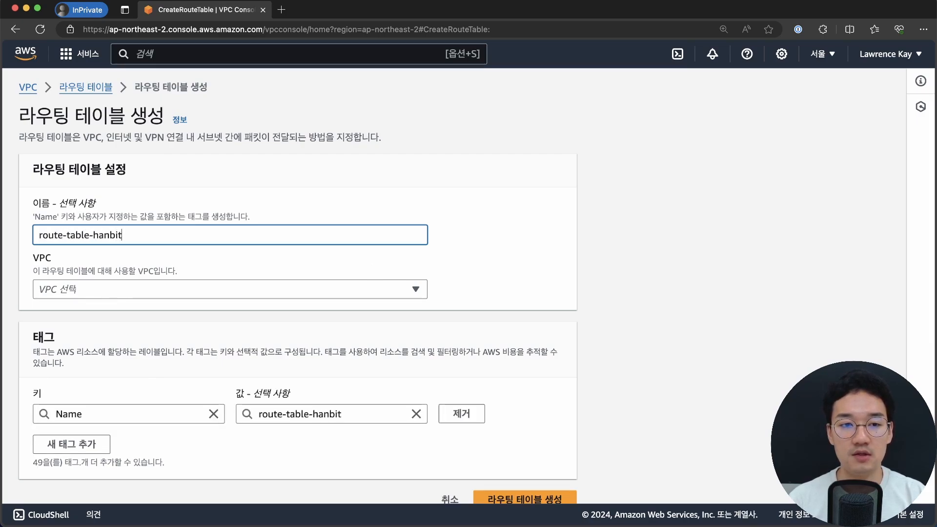
text(n-test-public)
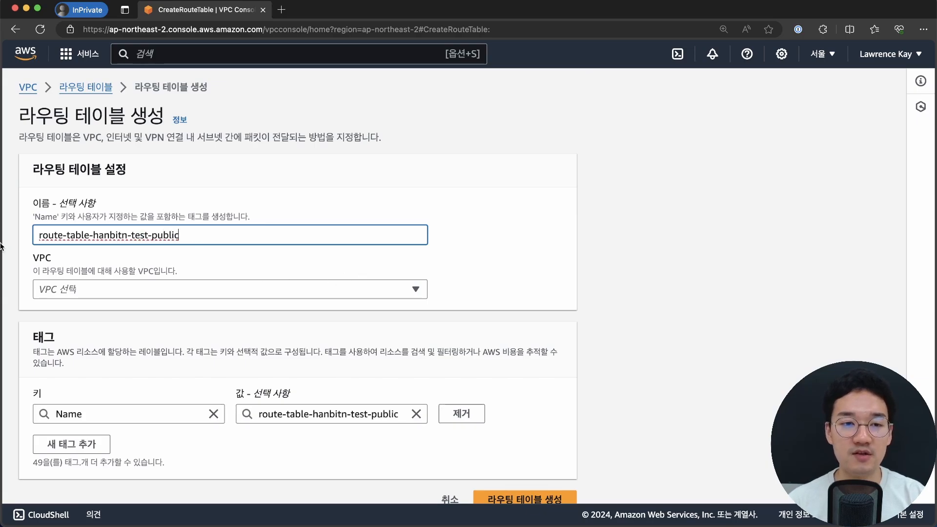
key(super+a)
click(616, 229)
Step: Assign the public route table to the hanbitn-test VPC and create it
click(291, 292)
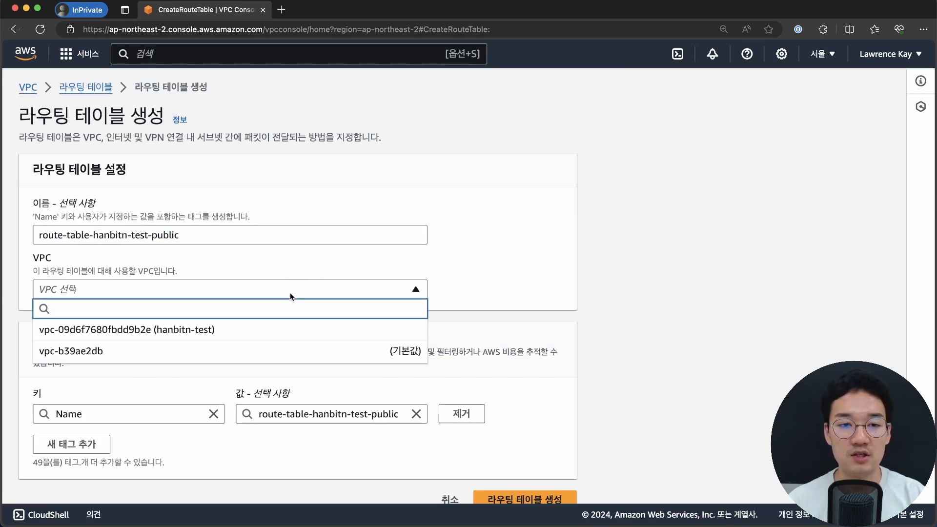
click(233, 333)
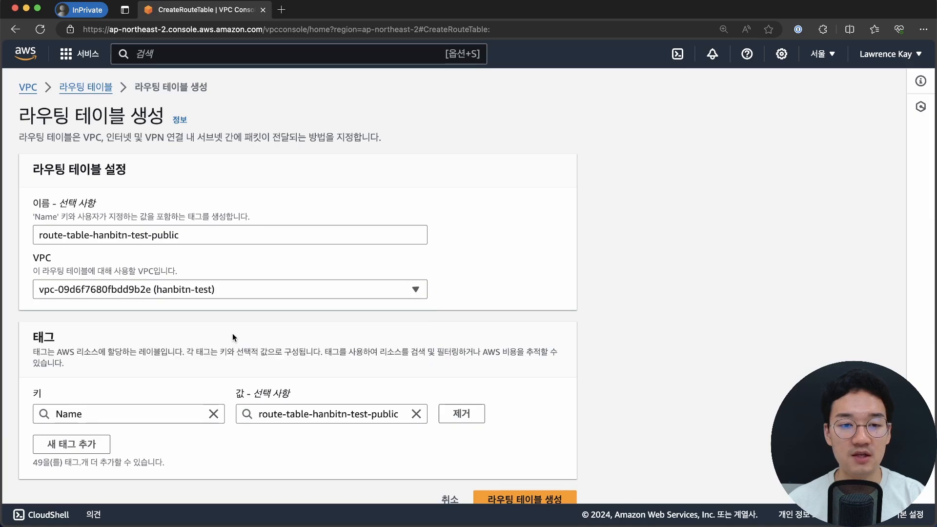
scroll(591, 297, down, 3)
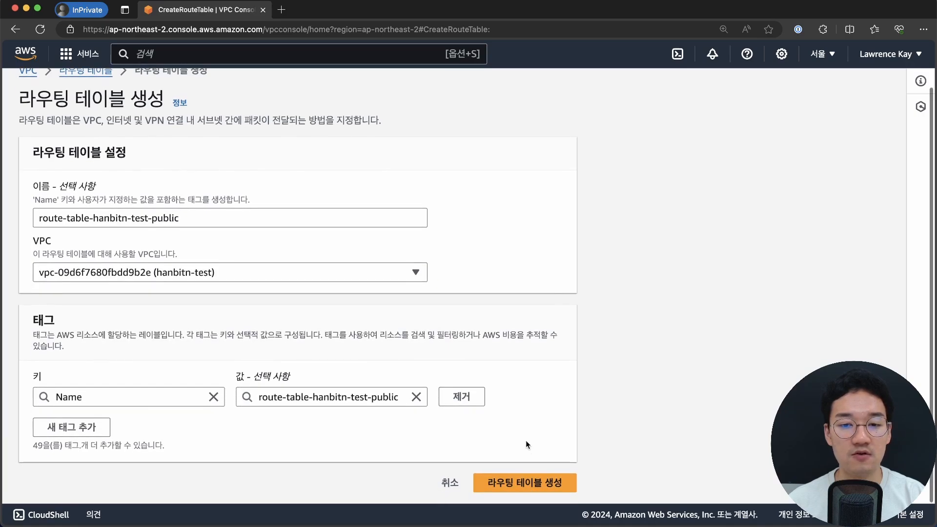
click(527, 488)
Step: Return to the route tables list and start creating another route table named route-table-hanbitn-test-private-subnet
click(252, 112)
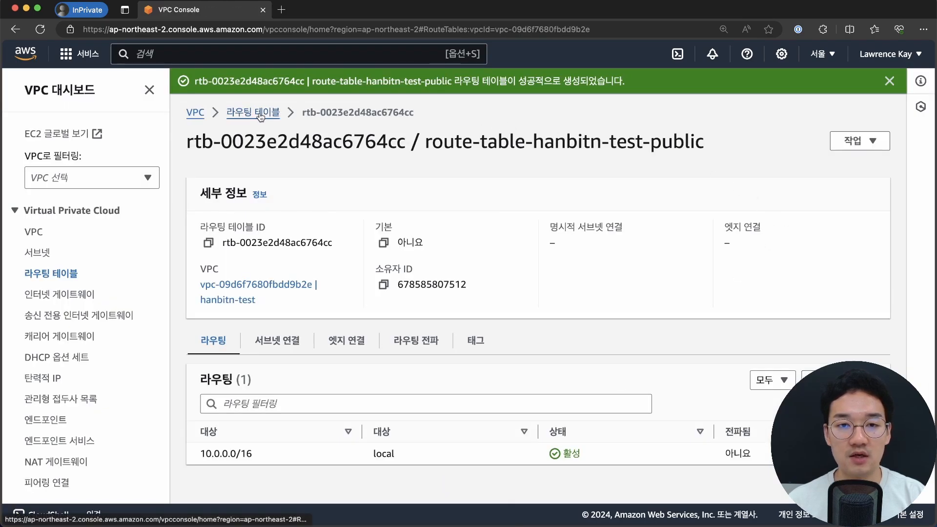
click(836, 89)
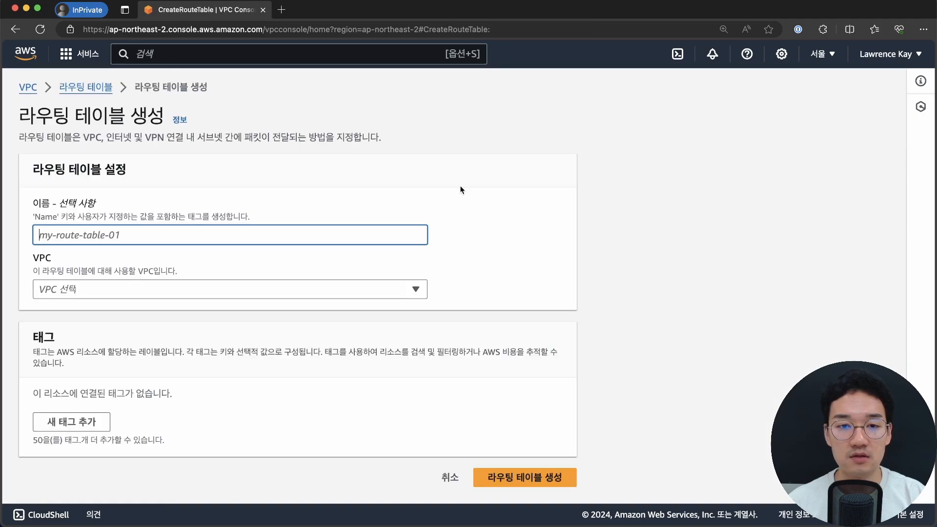
text(route-t)
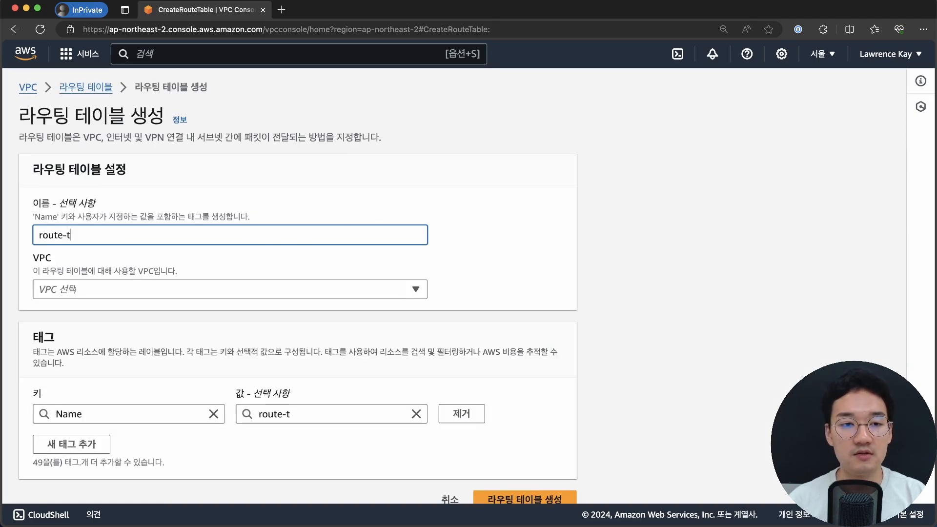
text(able-hanb)
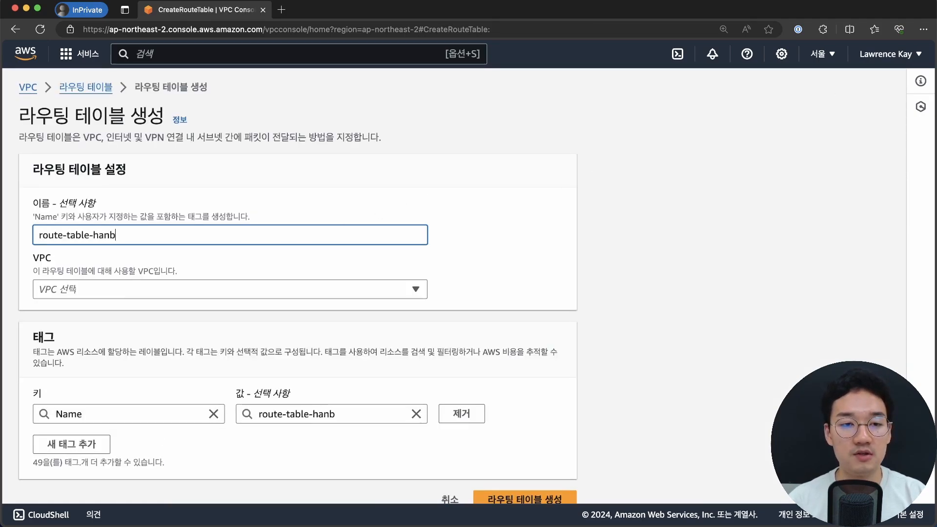
text(itn-test-)
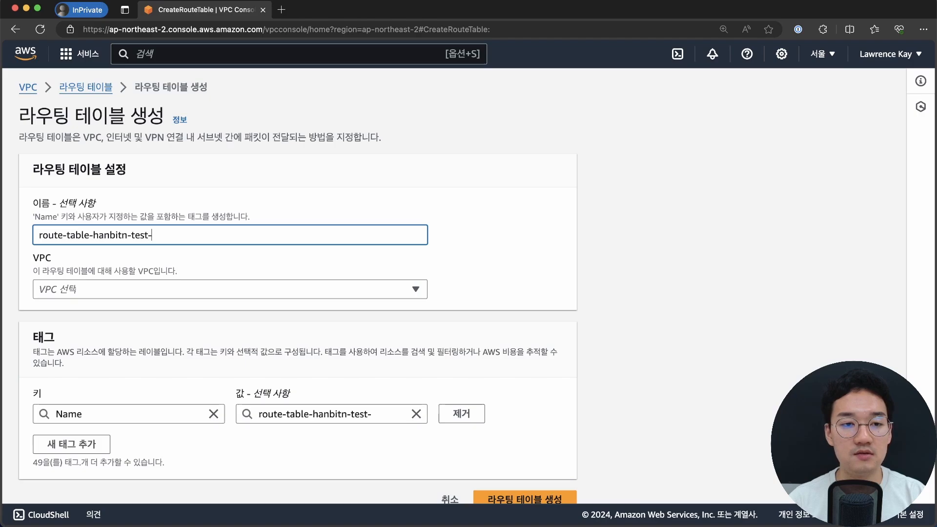
text(private-subnet)
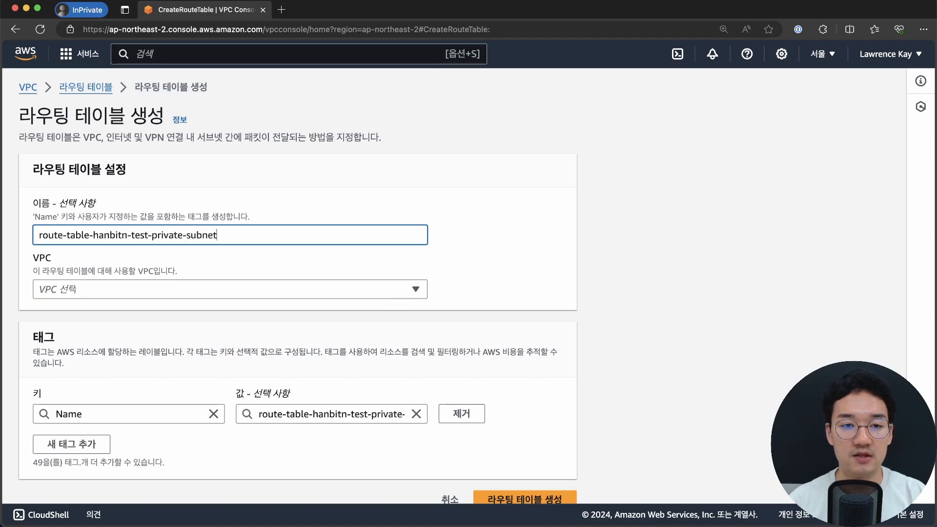
click(531, 213)
Step: Assign the private route table to the hanbitn-test VPC and create it
click(310, 290)
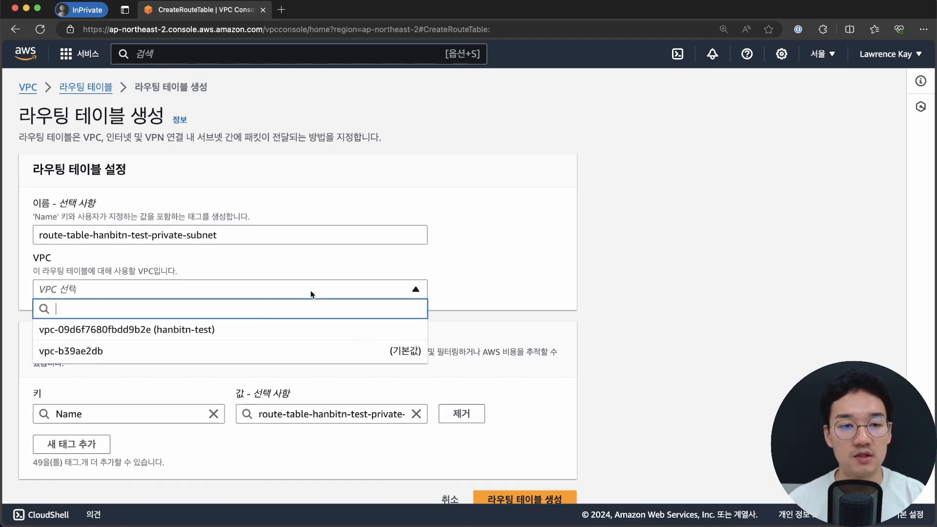
click(195, 331)
scroll(692, 288, down, 1)
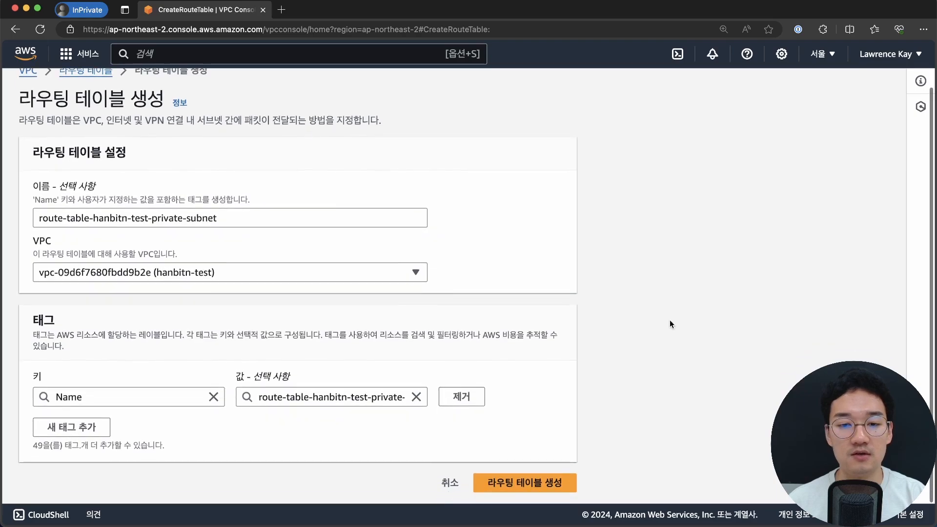
click(524, 491)
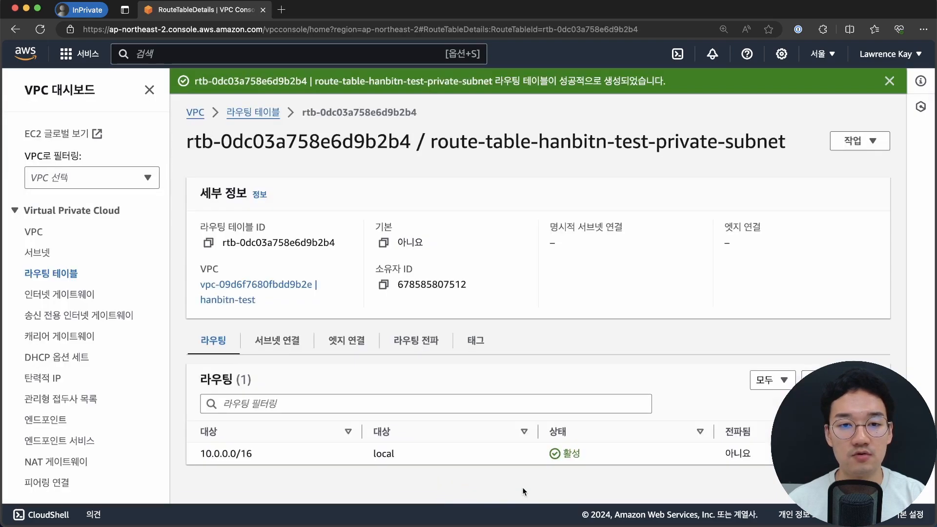
Step: Return to the route tables list and rename the private-subnet route table as route-table-hanbitn-test-private
click(264, 114)
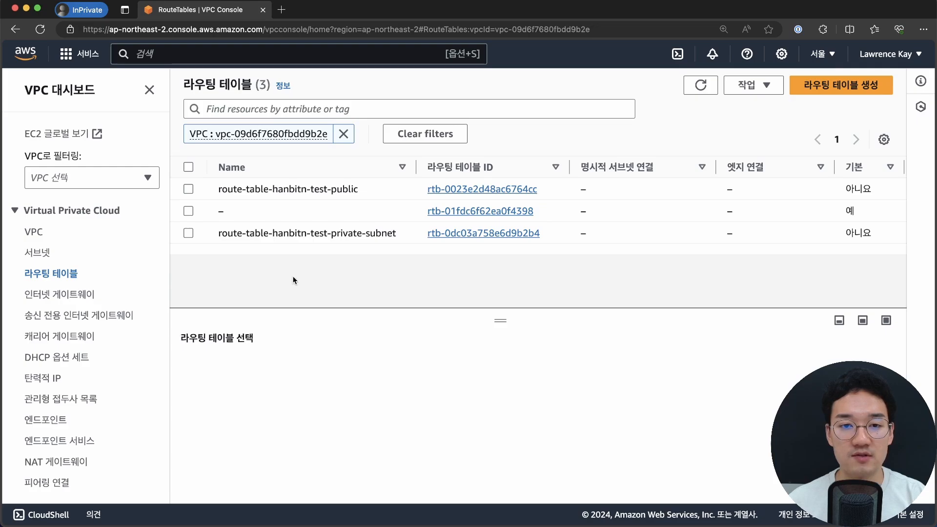
click(399, 233)
click(579, 264)
drag(574, 264, 774, 269)
key(BackSpace)
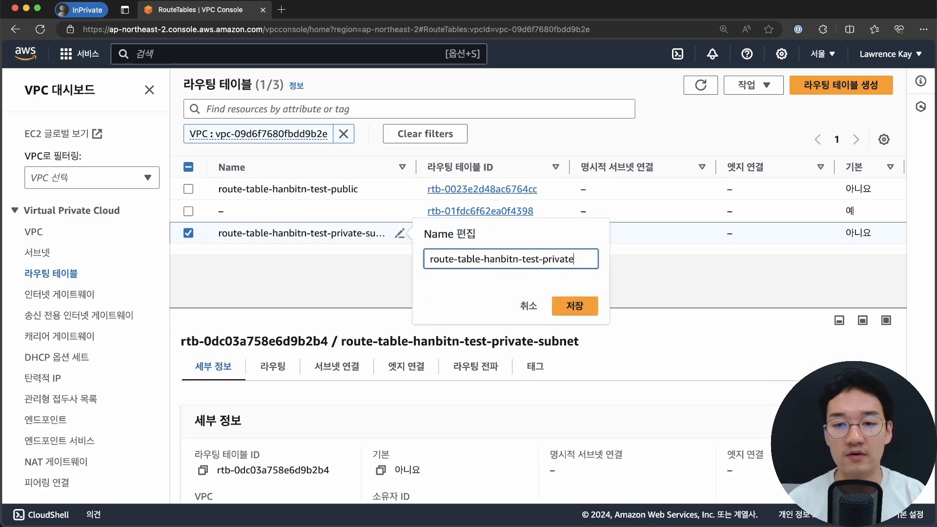
key(Return)
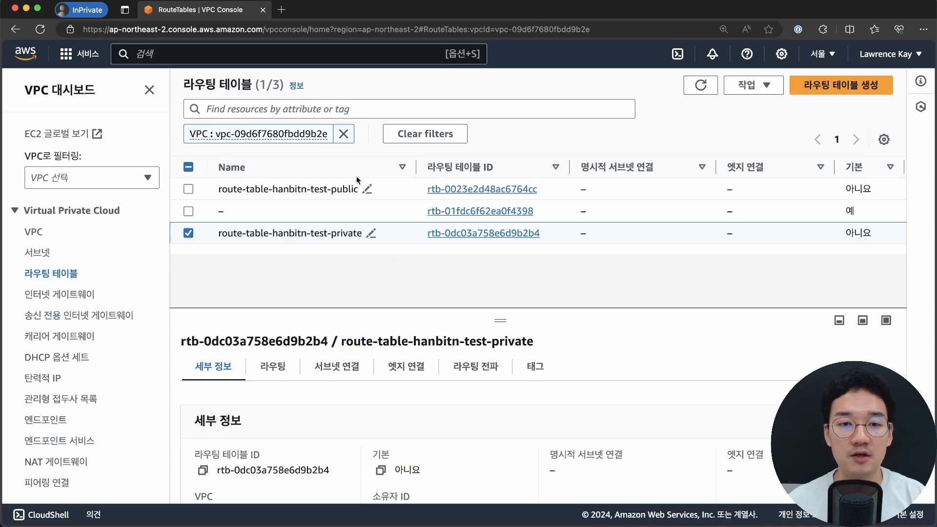
scroll(426, 353, down, 2)
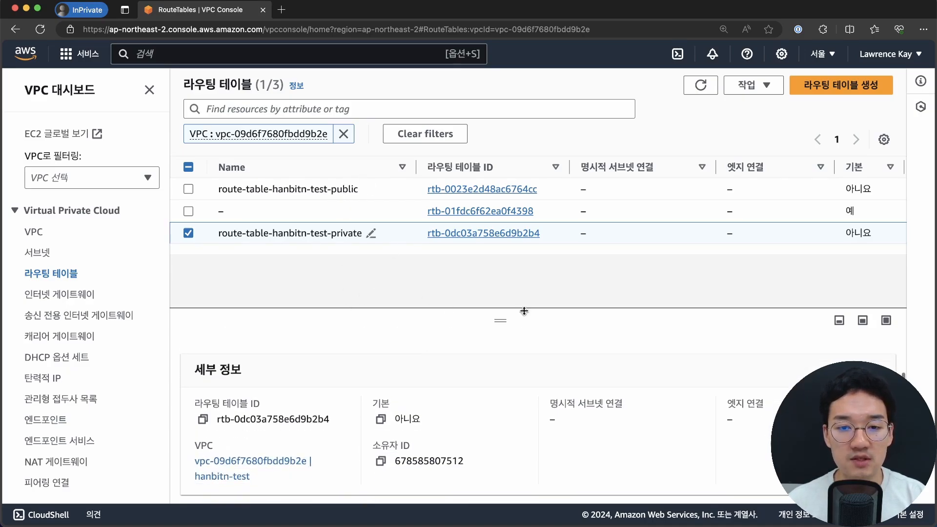
Step: Examine the routes of route-table-hanbitn-test-private and route-table-hanbitn-test-public, including the local target for 10.0.0.0/16
drag(503, 325, 507, 253)
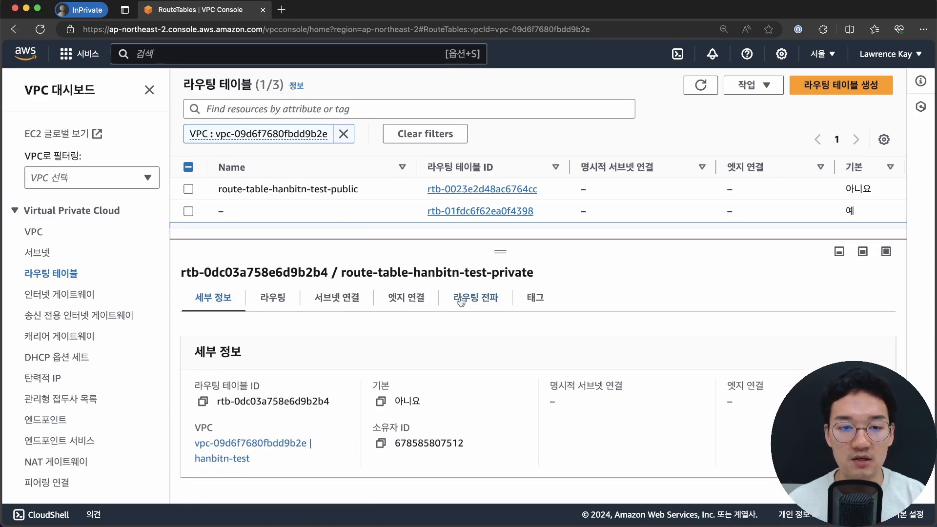
click(280, 307)
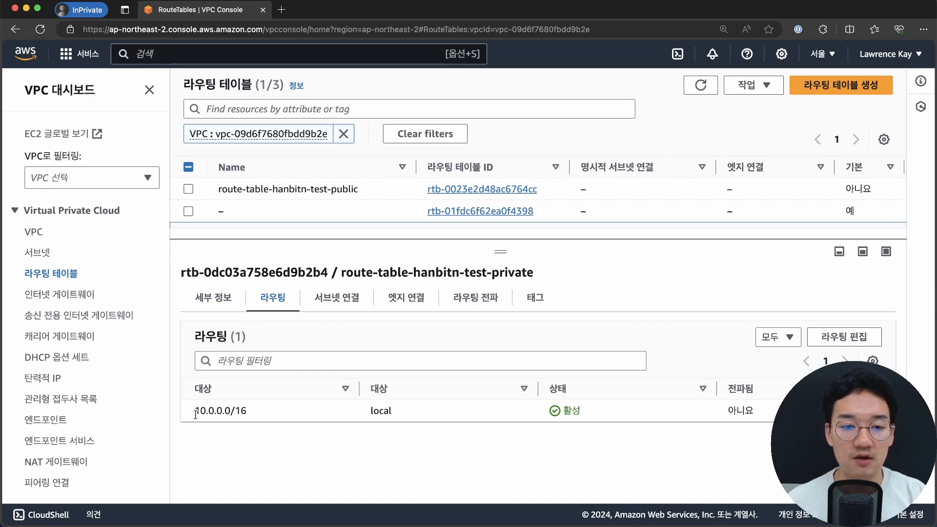
drag(196, 415, 306, 412)
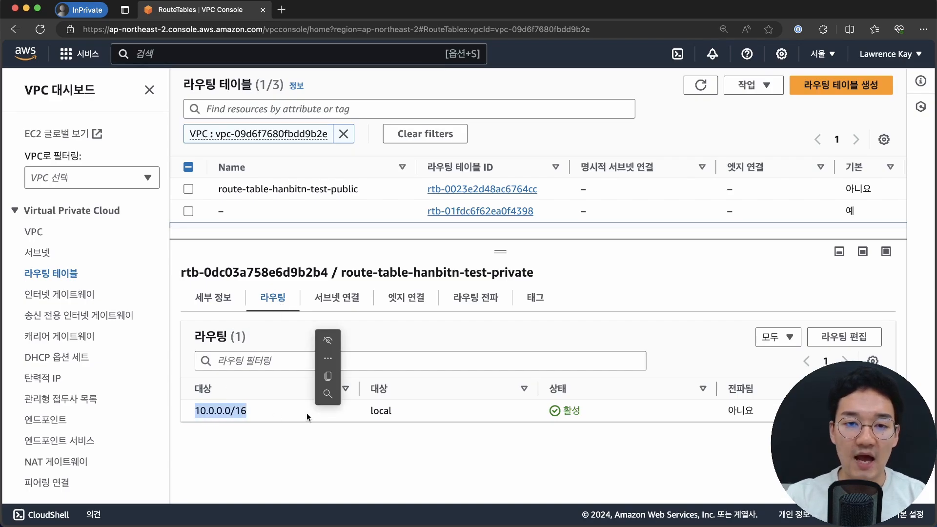
click(260, 412)
drag(259, 409, 180, 410)
click(267, 409)
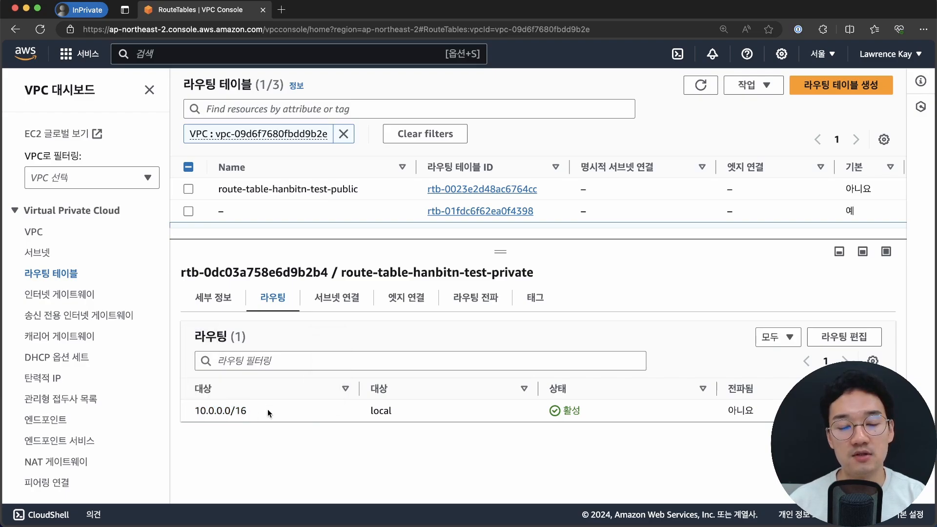
drag(405, 402, 361, 455)
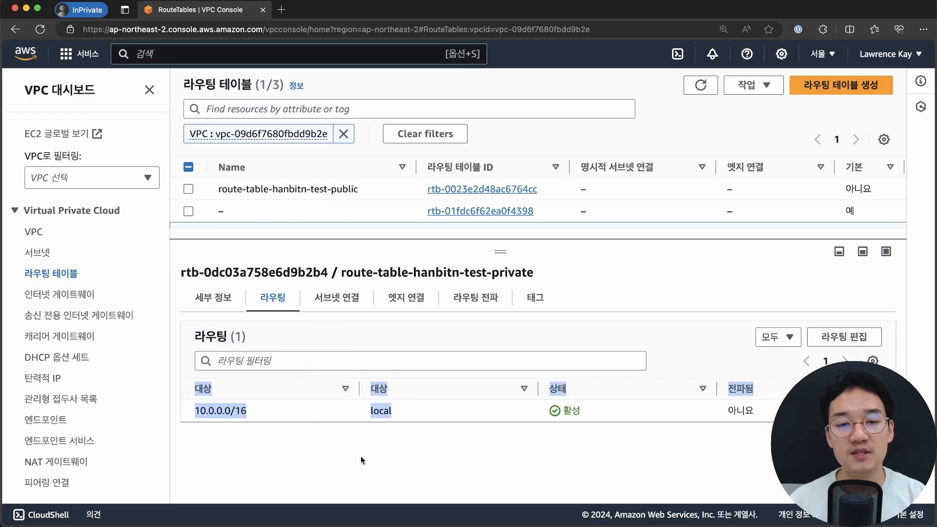
click(379, 412)
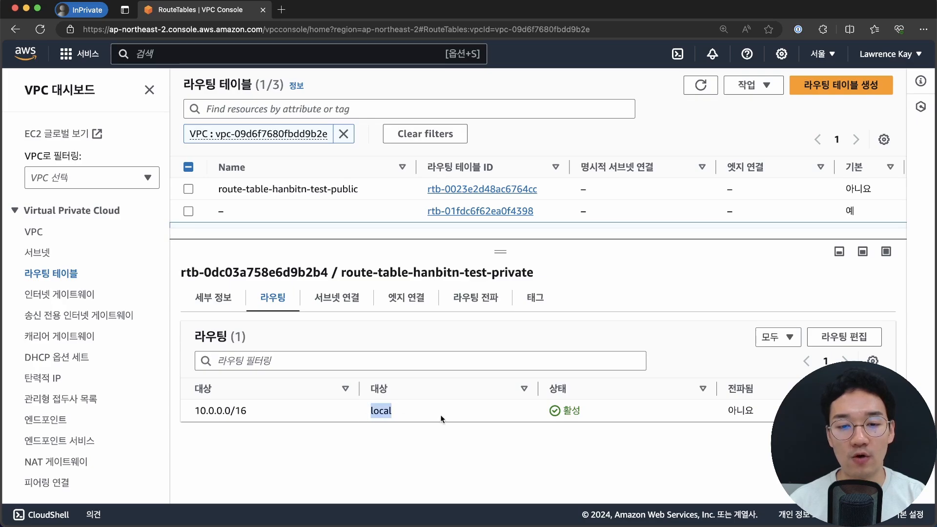
click(420, 417)
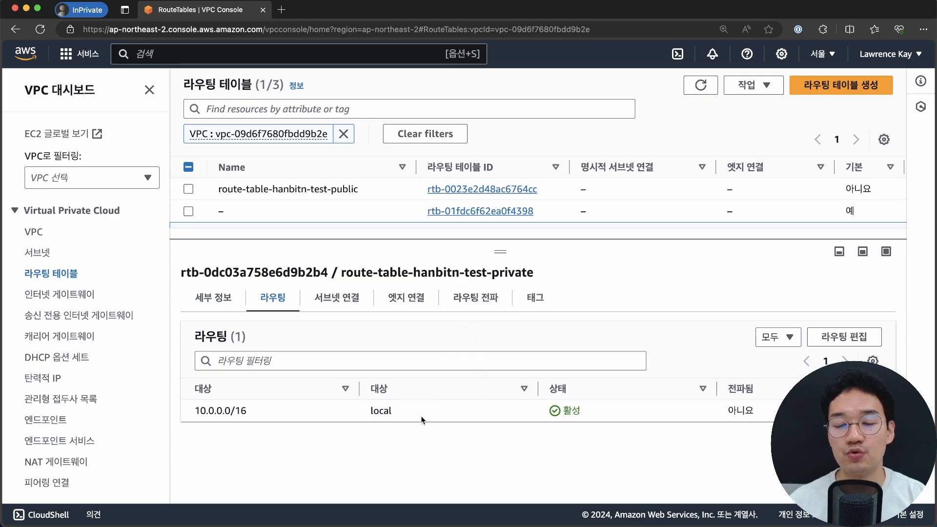
drag(421, 416, 323, 417)
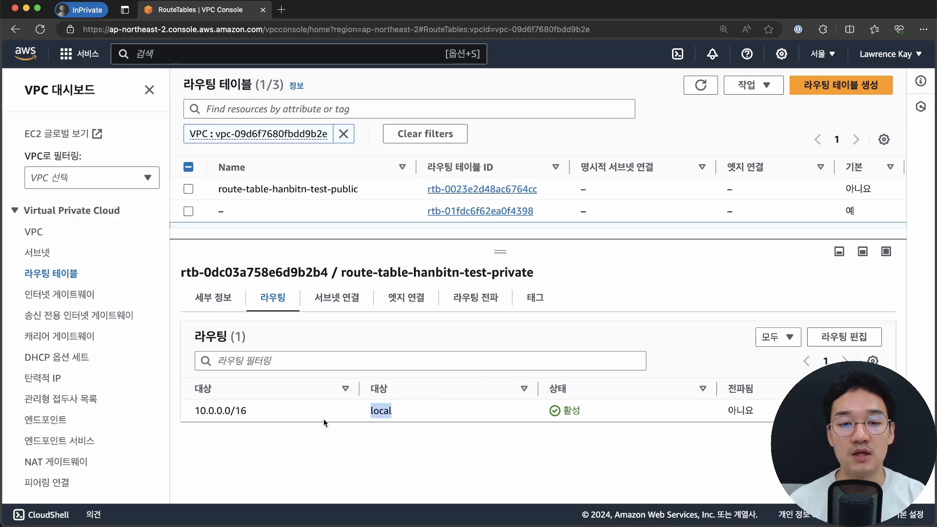
click(482, 440)
drag(496, 256, 495, 283)
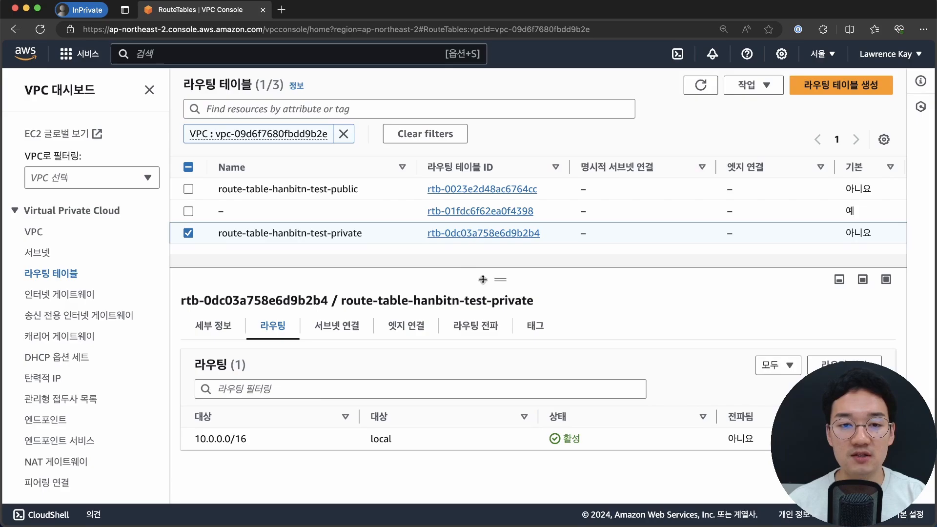
click(385, 192)
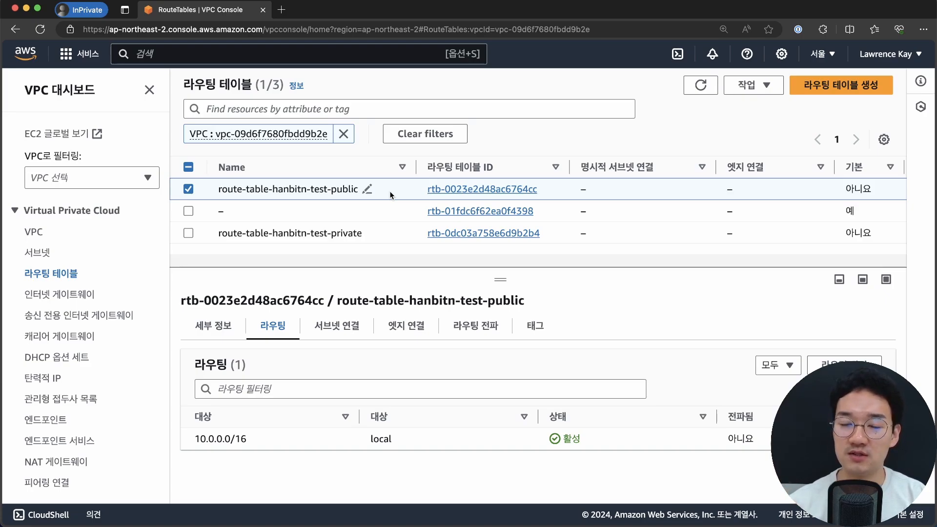
drag(256, 441, 235, 446)
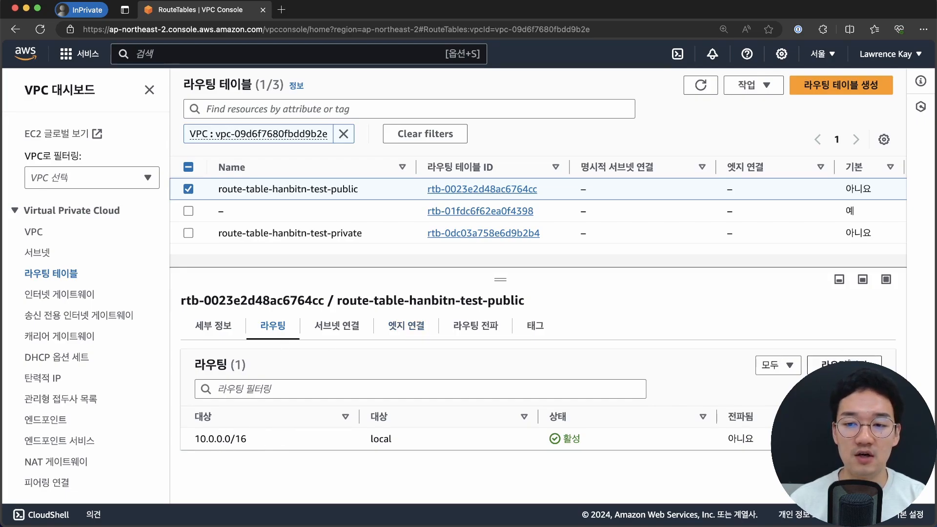
click(847, 365)
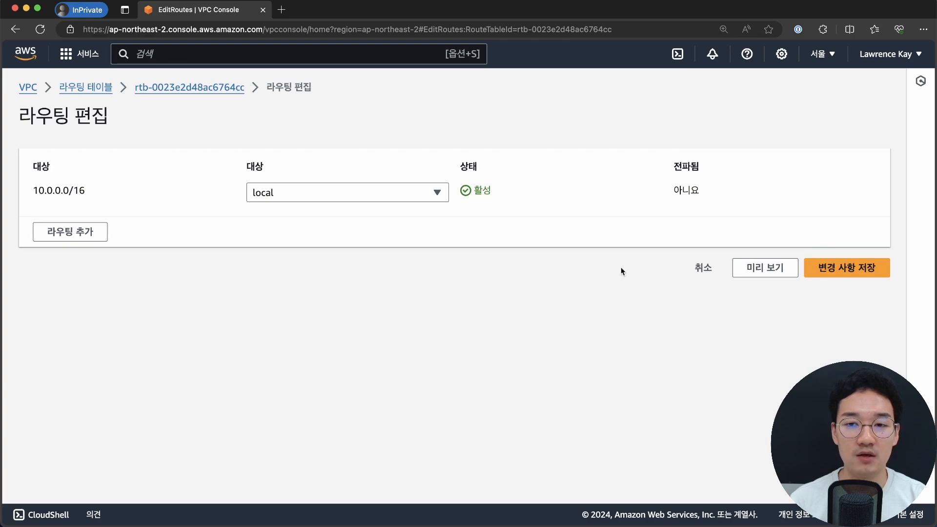
click(68, 234)
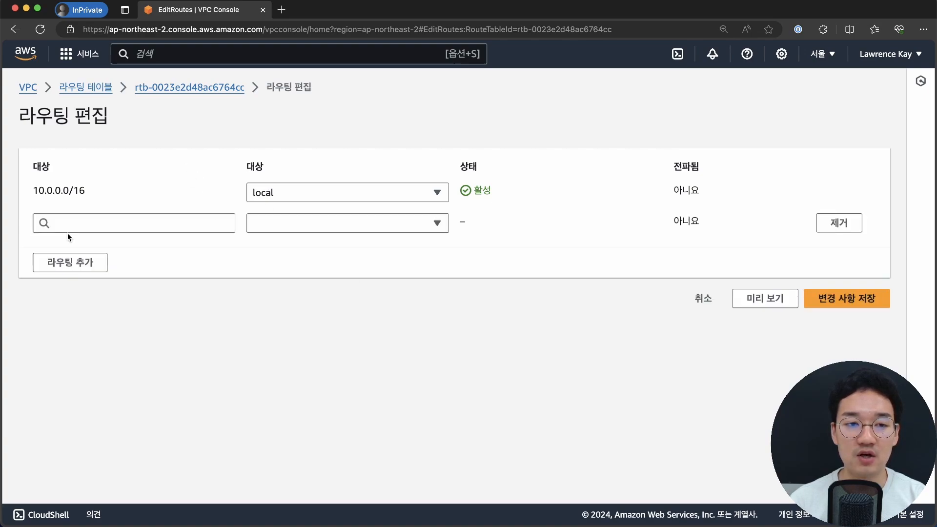
click(105, 218)
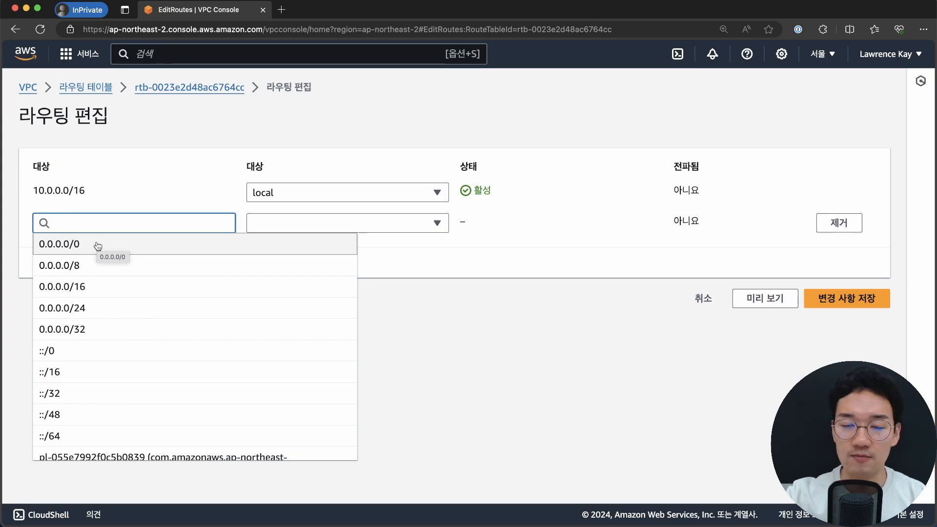
click(98, 245)
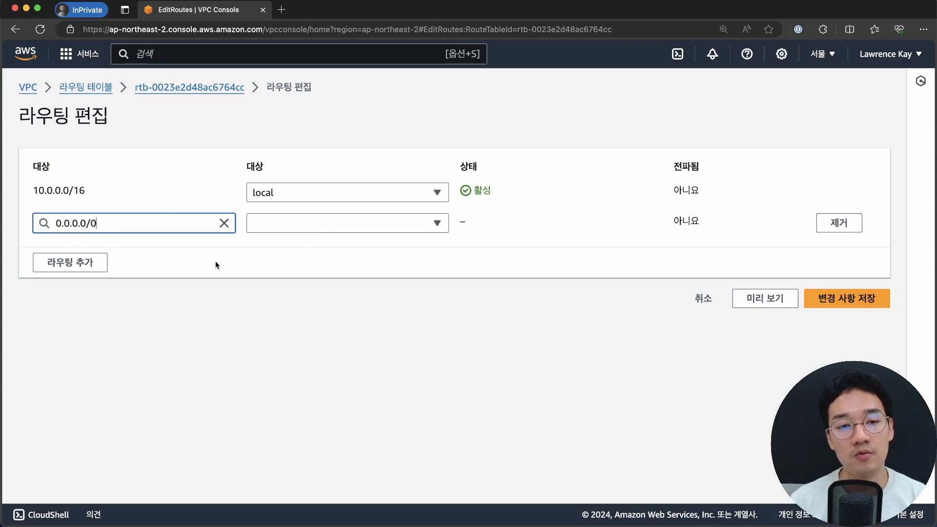
click(307, 246)
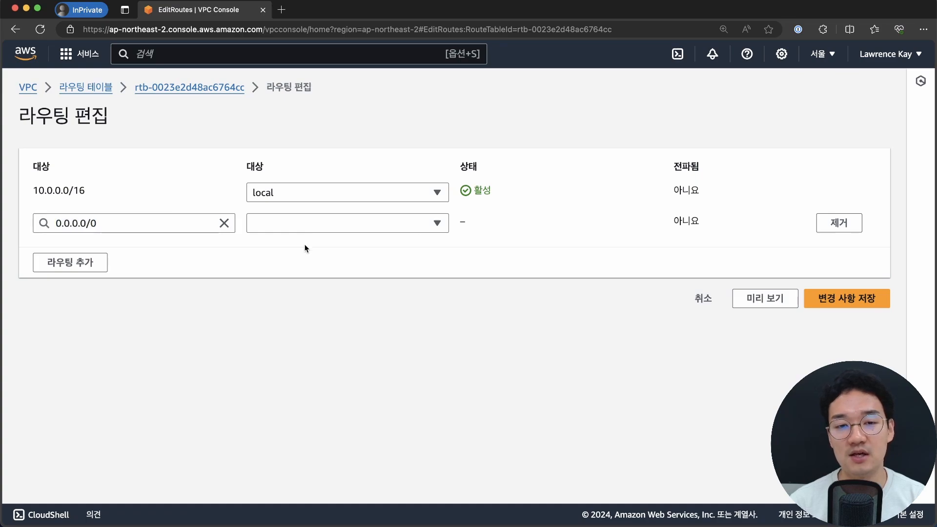
click(322, 227)
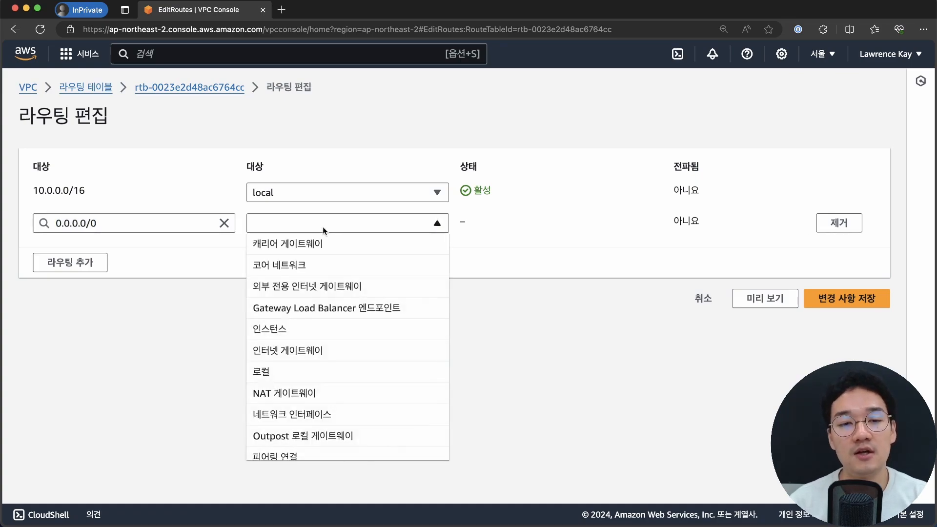
click(356, 360)
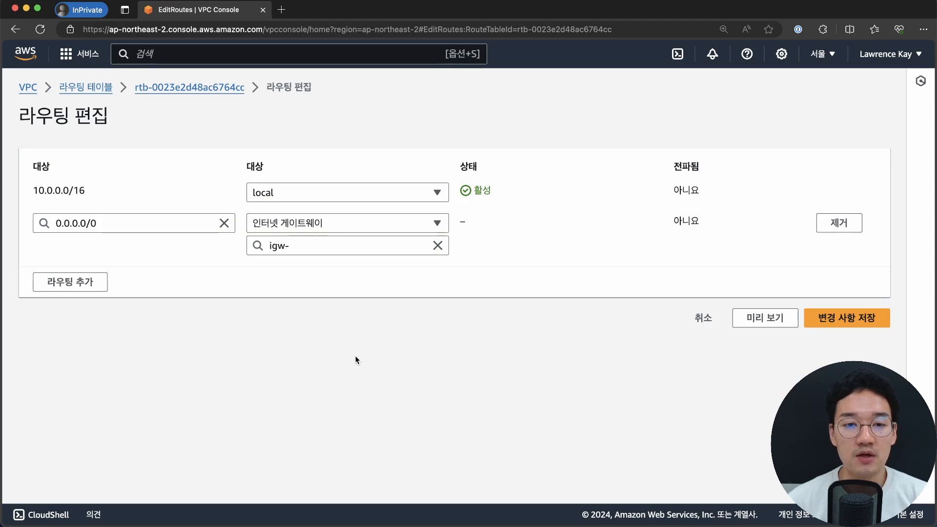
click(343, 246)
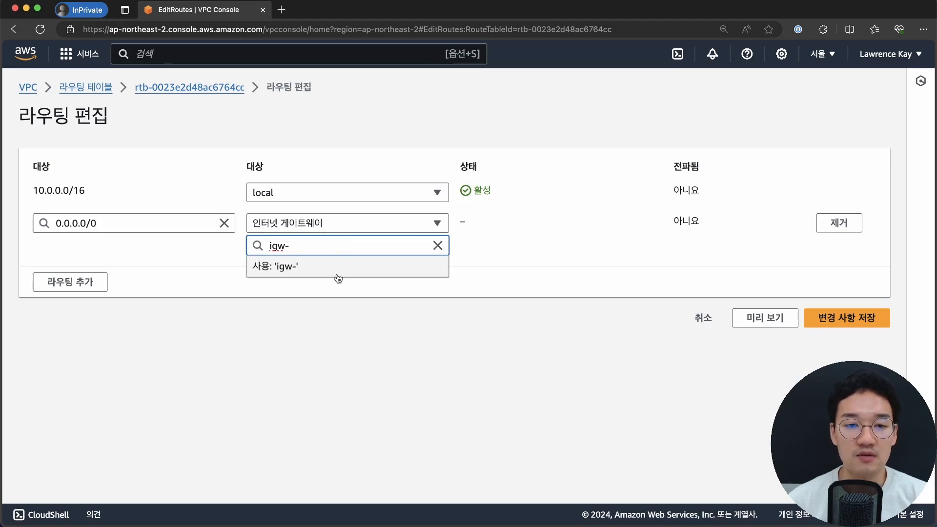
click(337, 274)
click(329, 283)
click(328, 246)
click(318, 270)
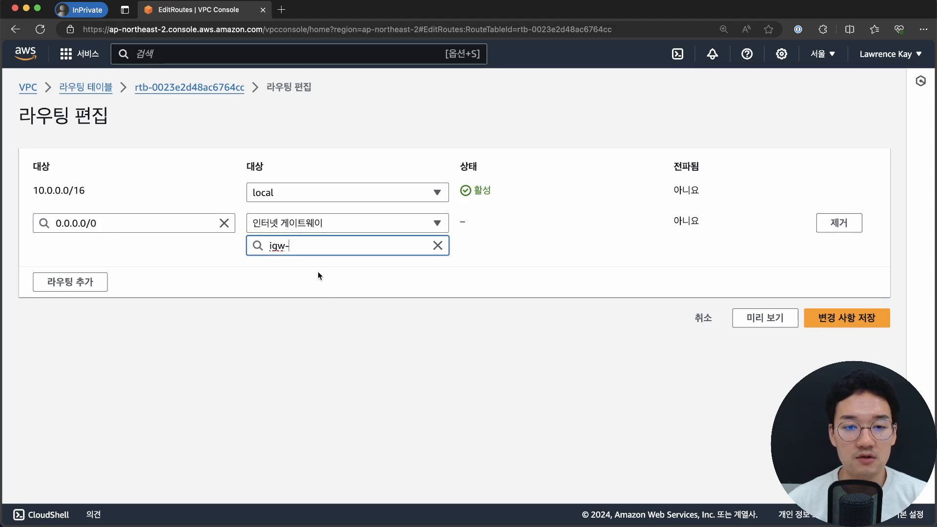
click(702, 318)
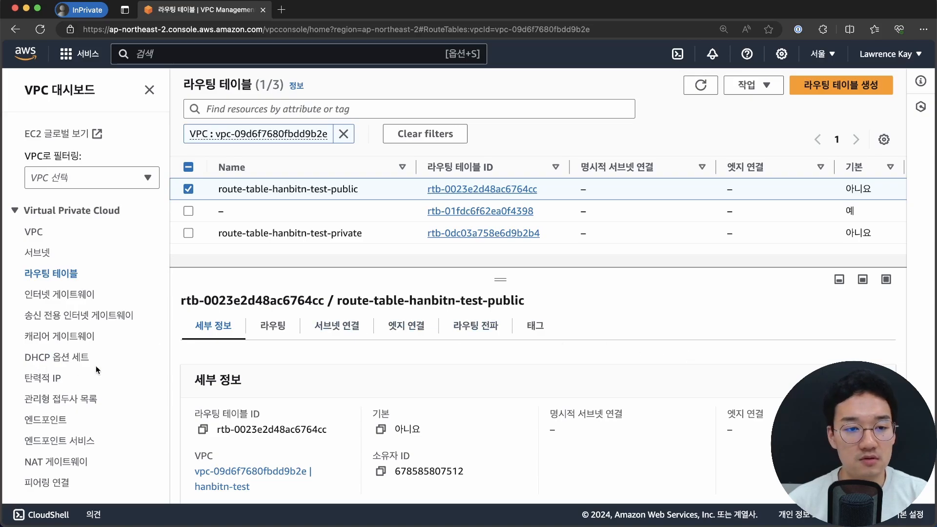
Step: Go to the internet gateways list and create an internet gateway named internet-gateway-hanbitn-test
click(79, 296)
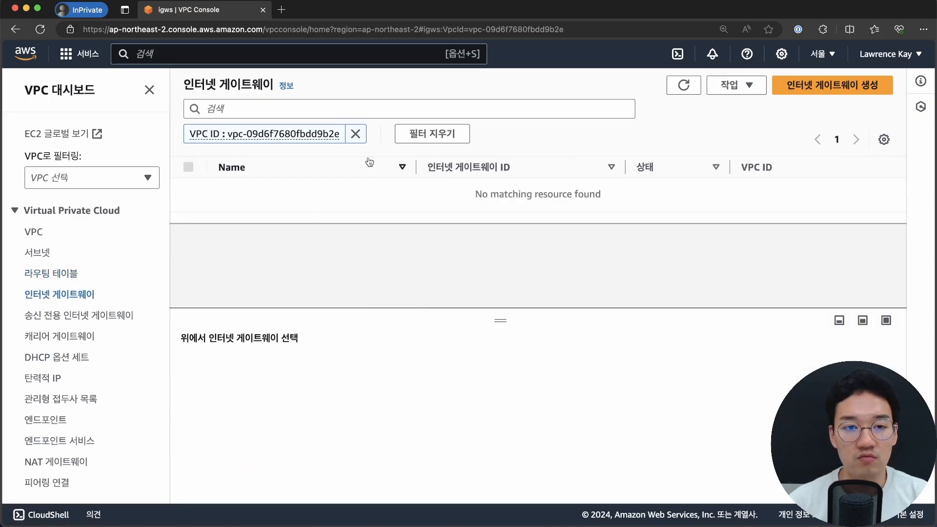
click(90, 183)
click(600, 256)
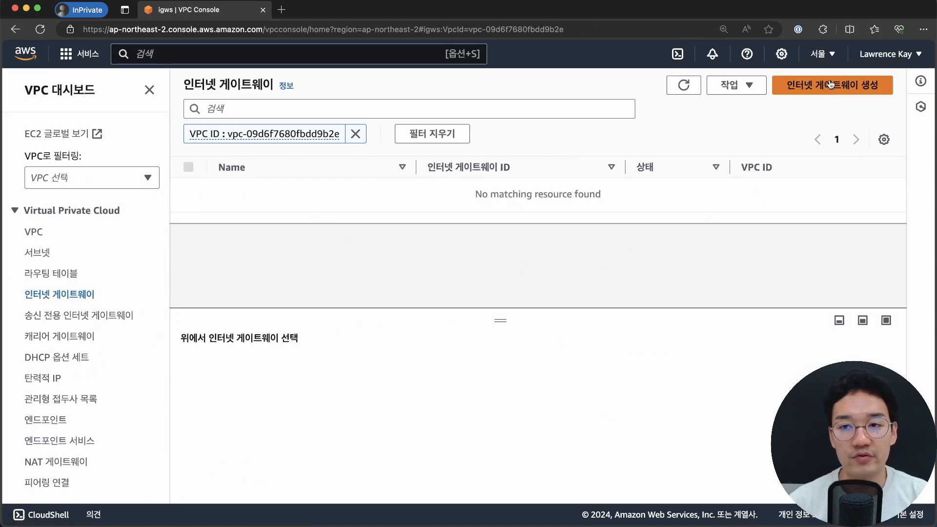
click(829, 84)
click(248, 256)
text(int)
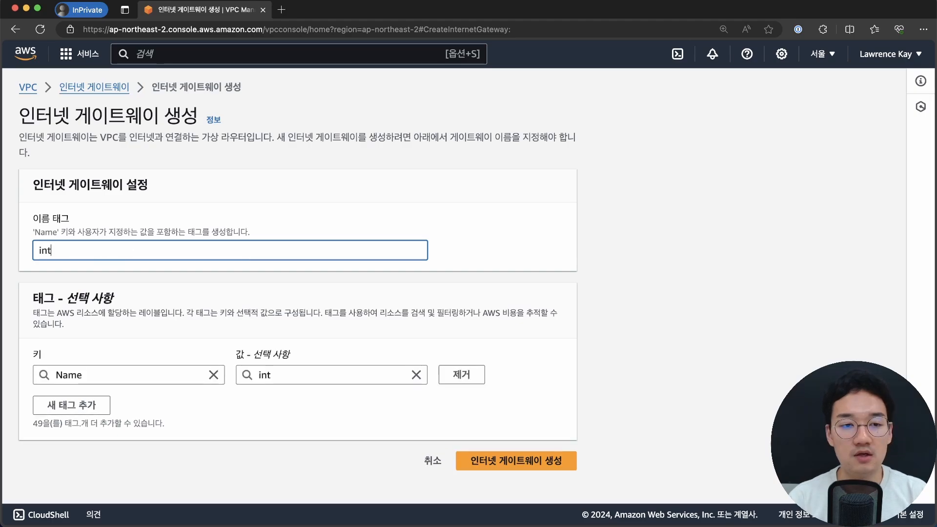
text(ernet-gat)
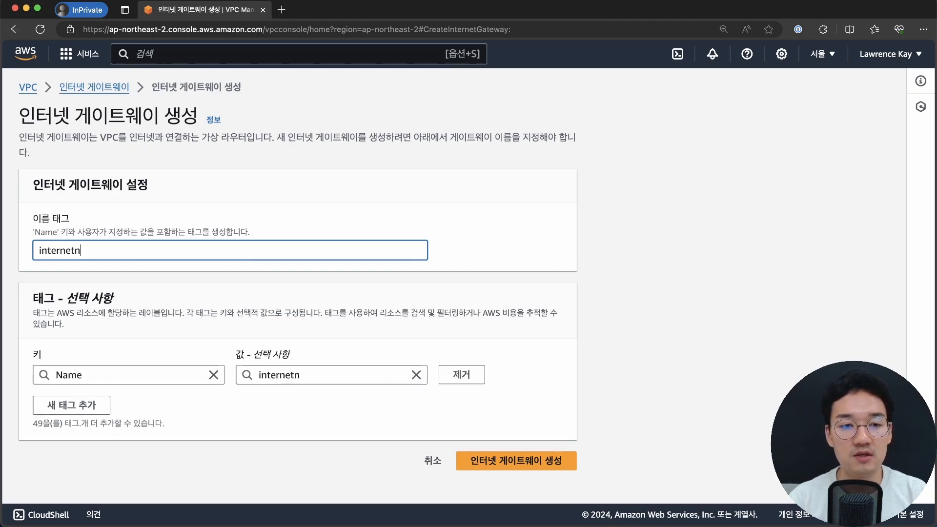
text(eway-)
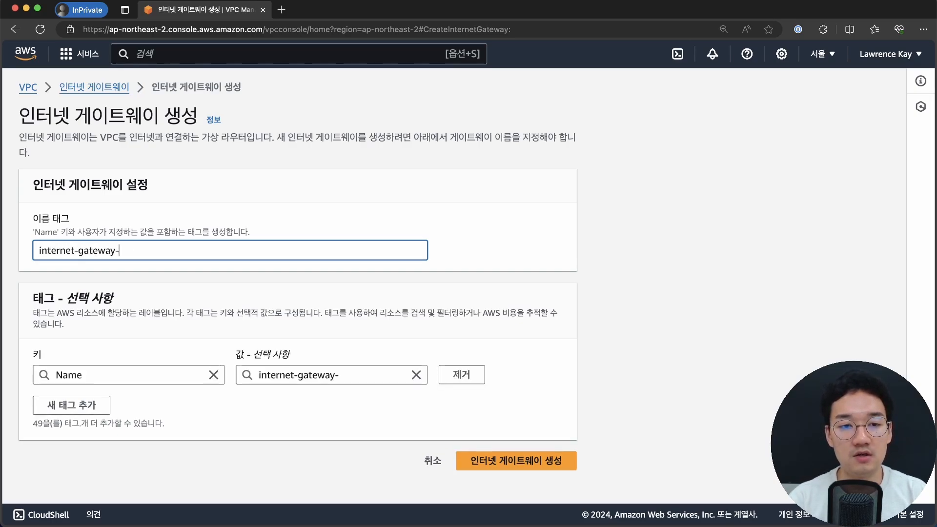
text(hanbitn-test)
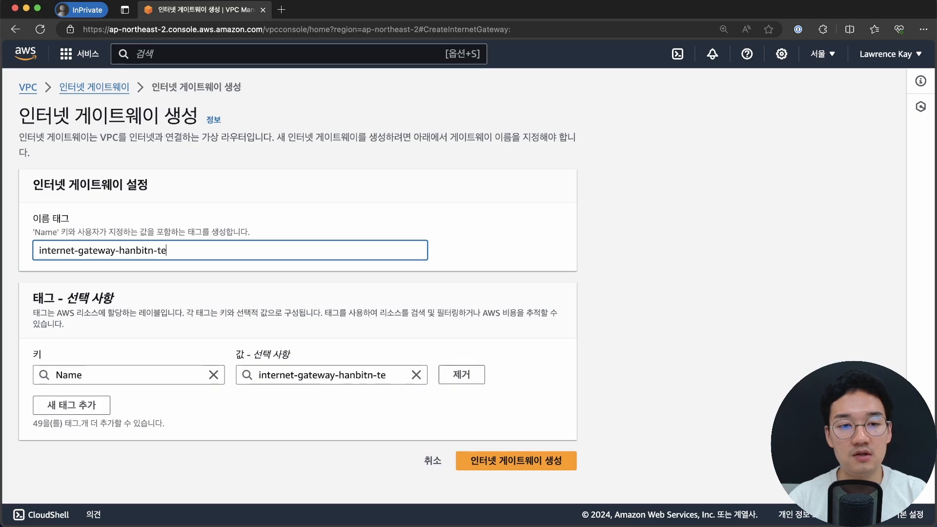
click(517, 459)
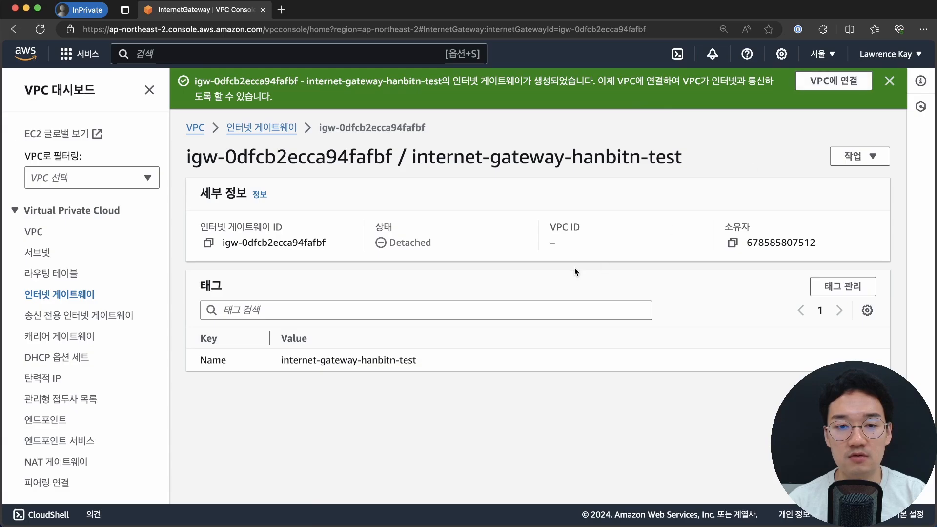
Step: Attach the new internet gateway to the hanbitn-test VPC
click(833, 81)
click(227, 254)
click(217, 276)
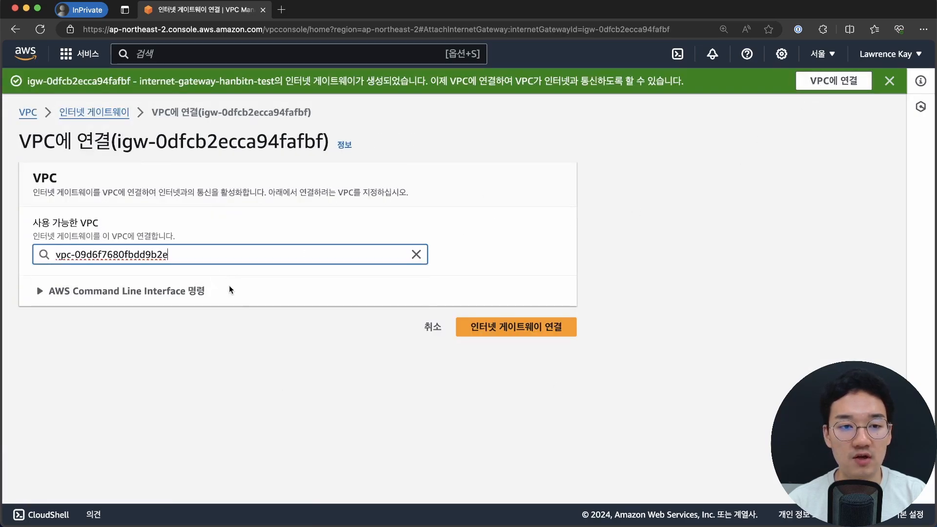
click(516, 329)
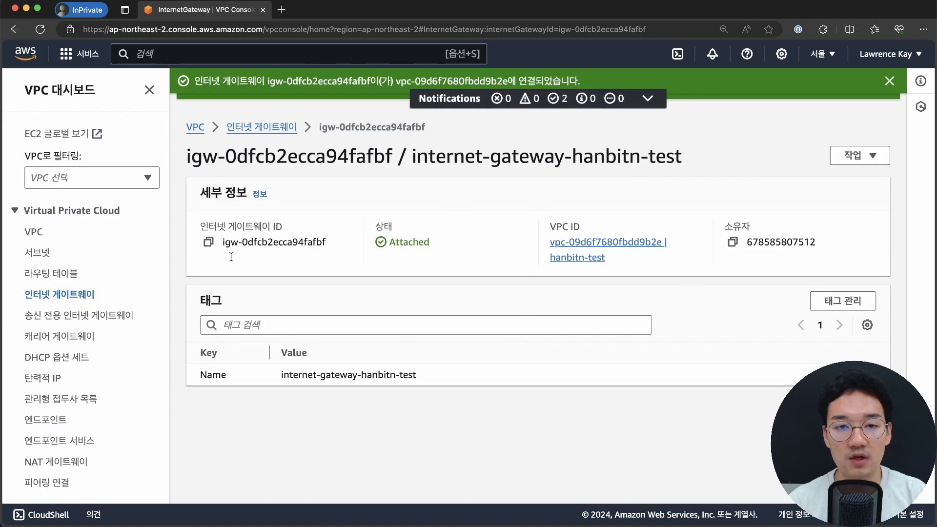
Step: Edit the routes of route-table-hanbitn-test-public and add a new route with destination 0.0.0.0/0
click(51, 273)
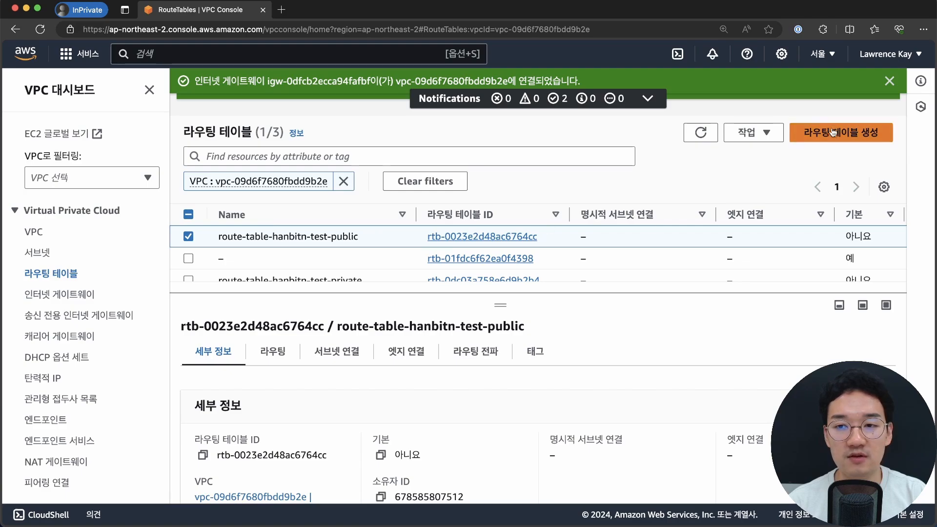
click(255, 362)
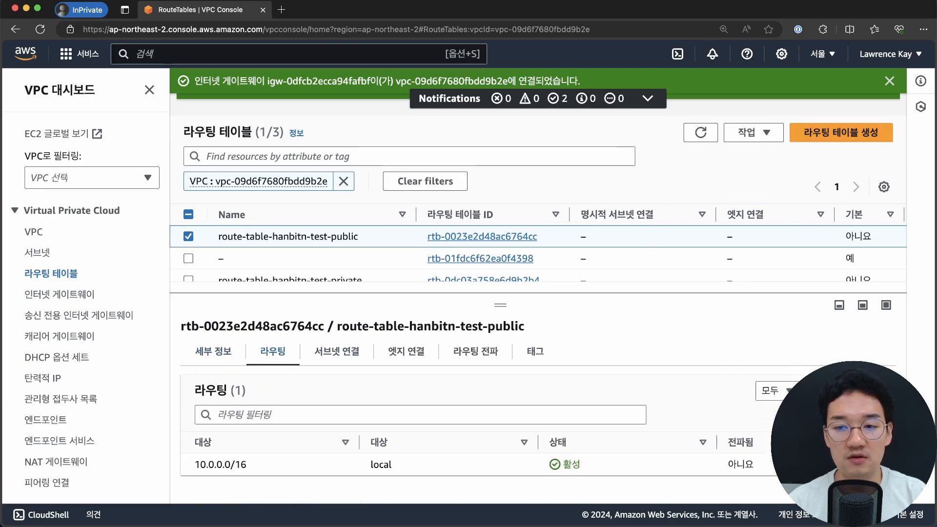
click(780, 388)
click(36, 238)
click(45, 227)
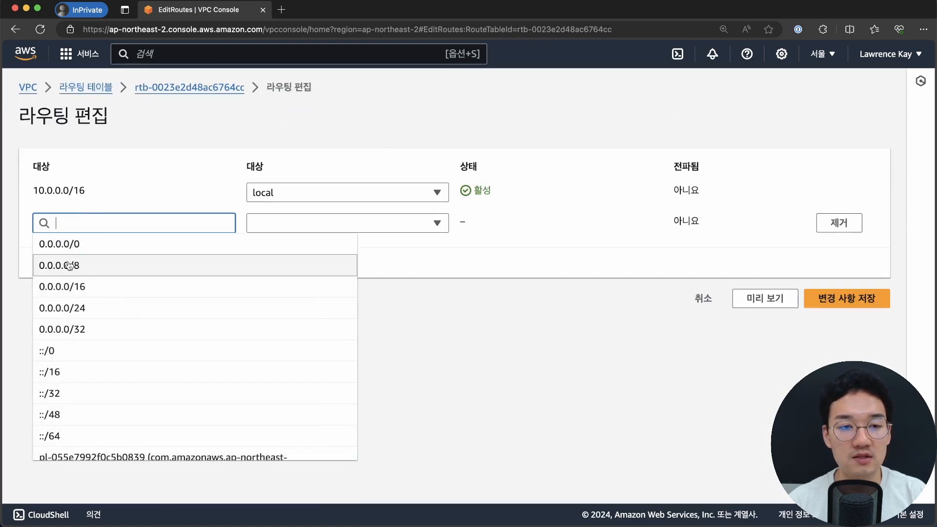
click(68, 250)
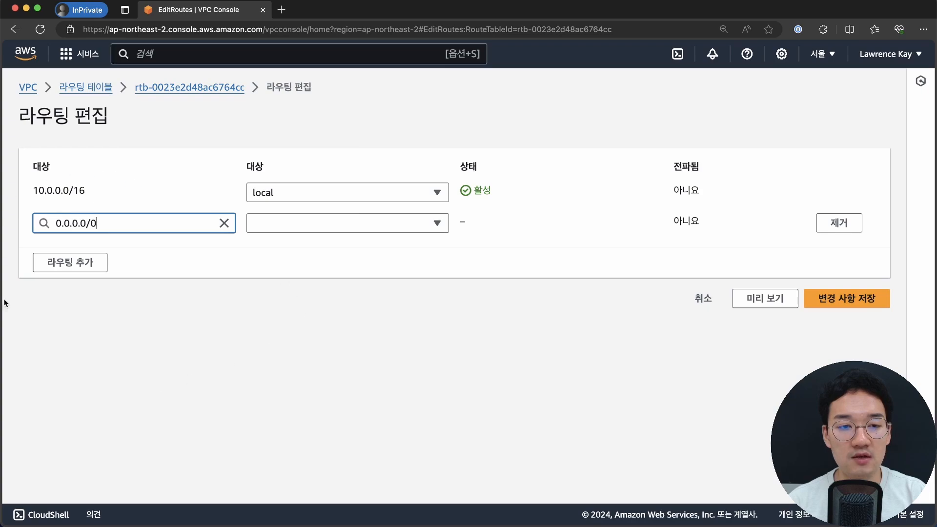
Step: Set the 0.0.0.0/0 route's target to the internet gateway internet-gateway-hanbitn-test and save the route changes
click(349, 223)
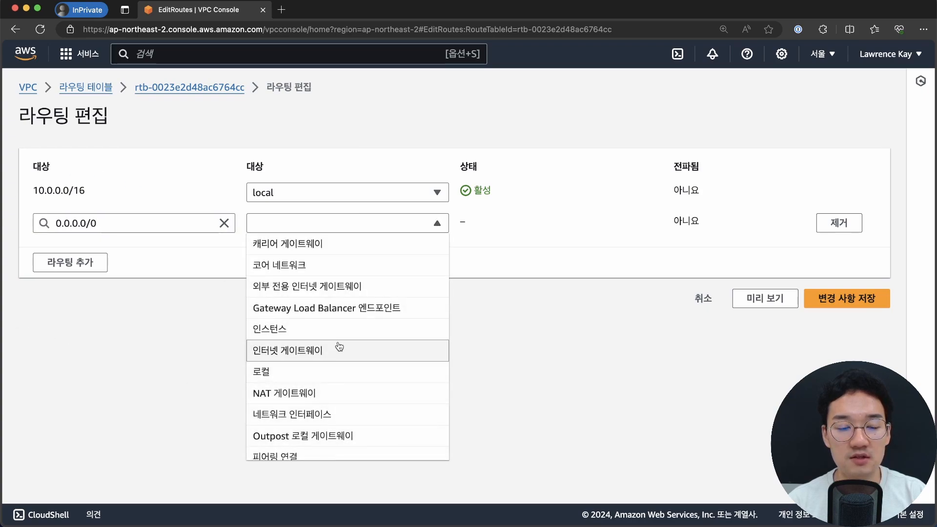
click(336, 352)
click(331, 245)
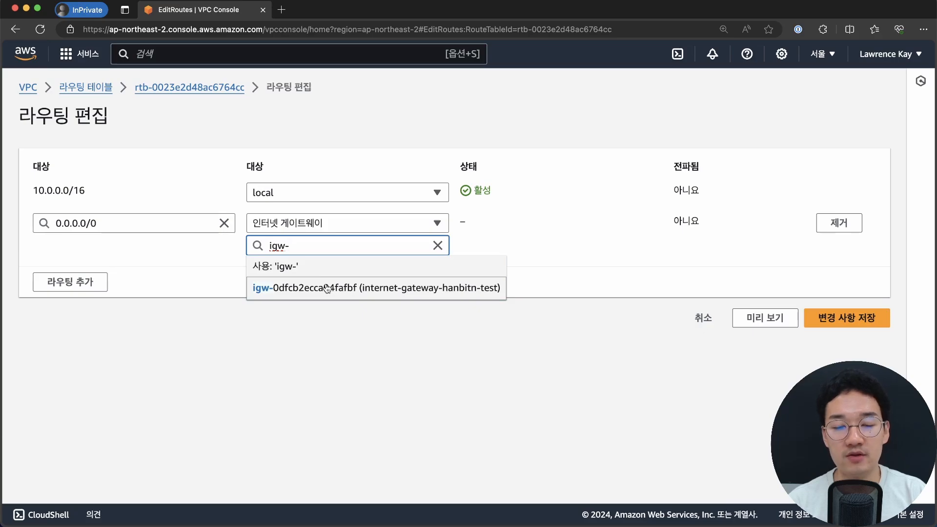
click(327, 288)
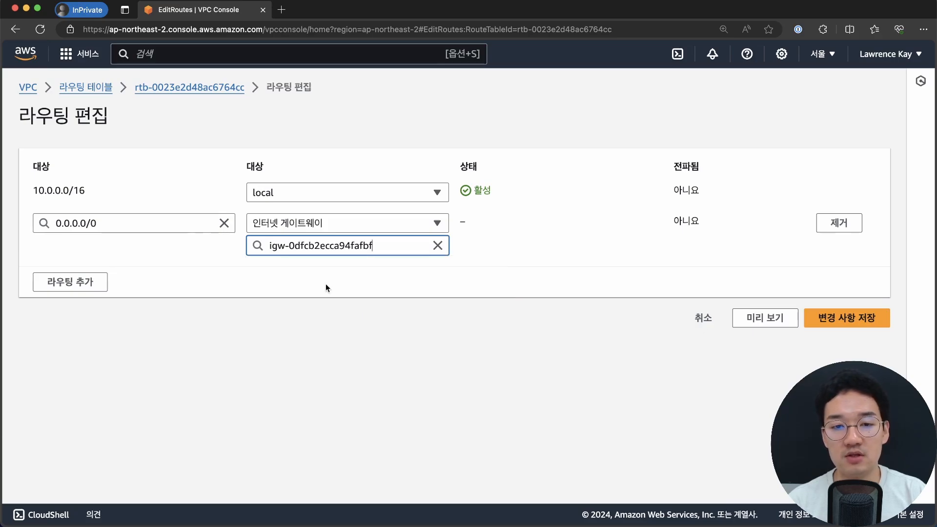
click(839, 318)
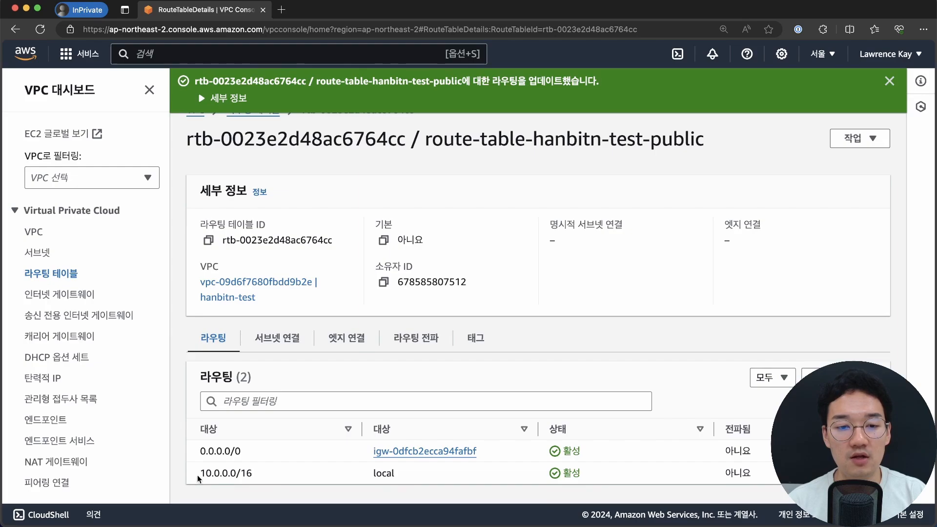
Step: Examine the public route table's two routes, comparing the 10.0.0.0/16 local route with the 0.0.0.0/0 internet gateway route
drag(191, 476, 347, 477)
drag(270, 477, 166, 479)
click(183, 479)
drag(437, 474, 372, 476)
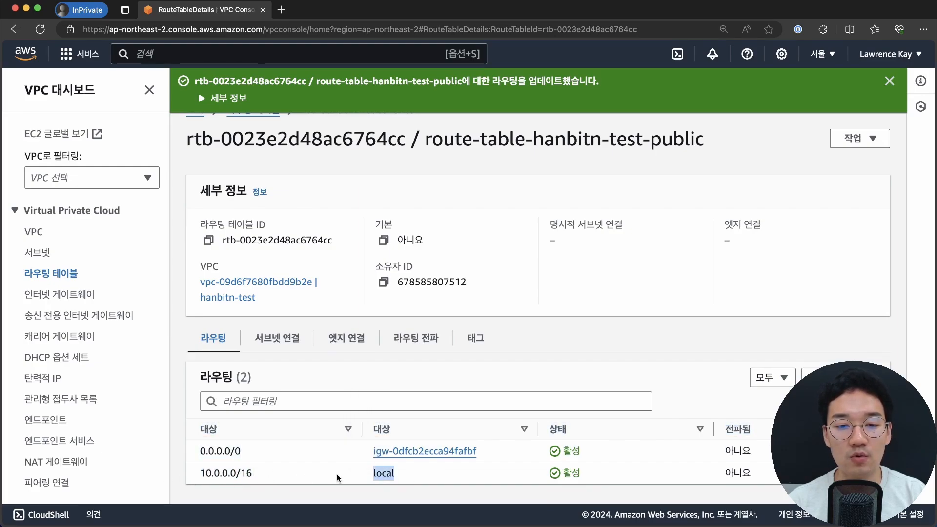
drag(281, 453, 198, 452)
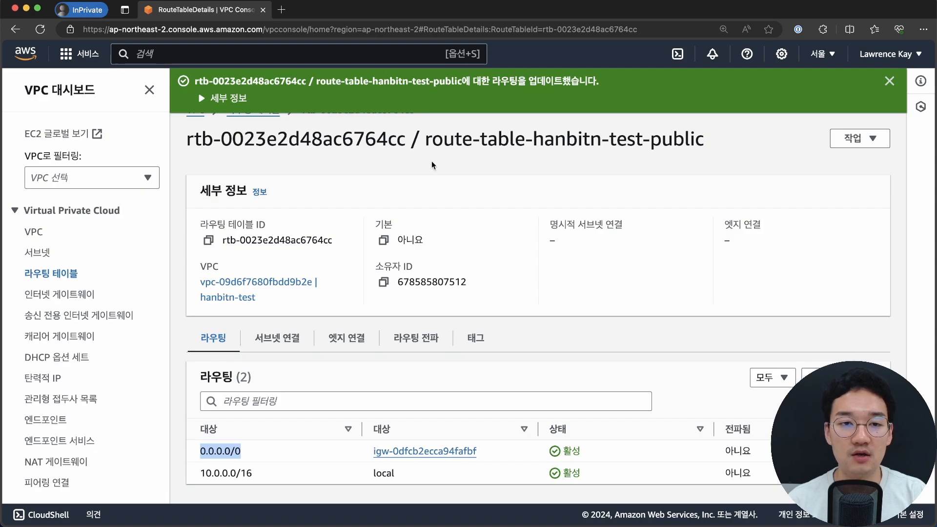
scroll(352, 222, up, 1)
scroll(352, 222, up, 1)
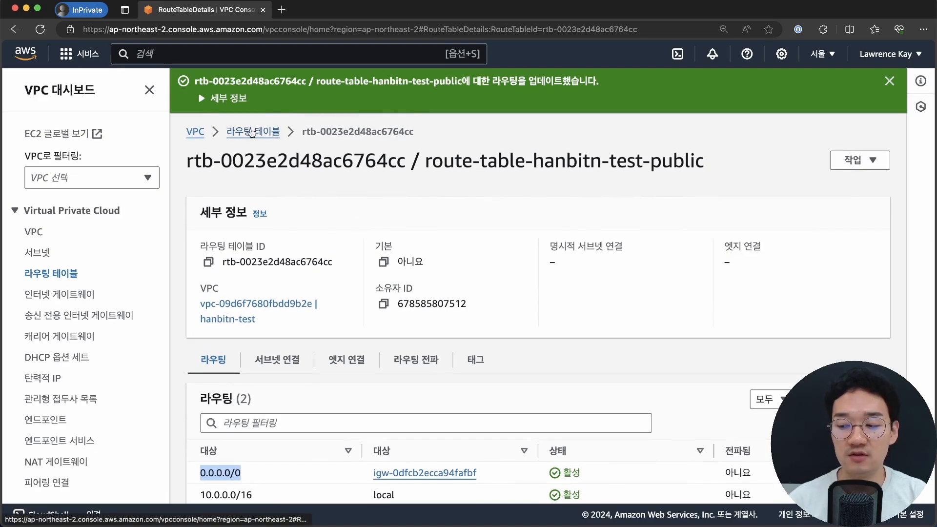
Step: Go to the subnets list and filter the VPC console by the hanbitn-test VPC
click(42, 254)
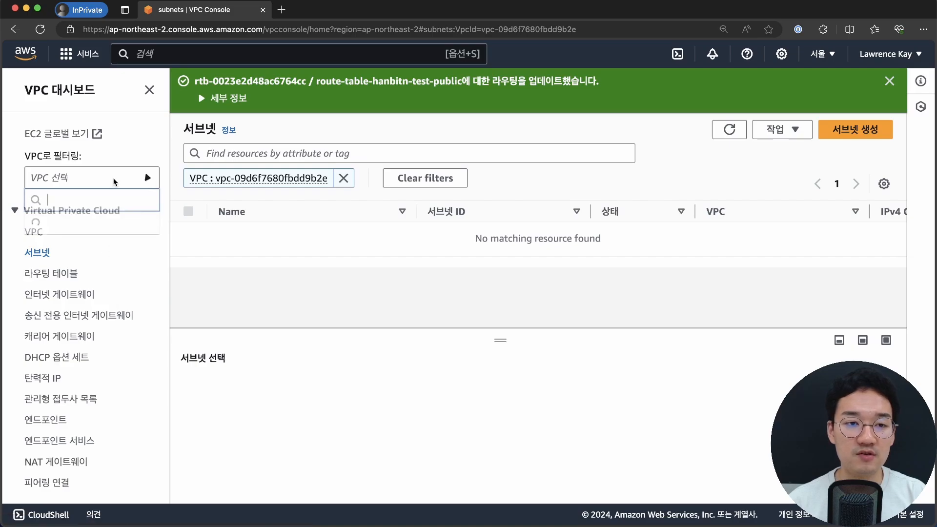
click(115, 182)
click(77, 249)
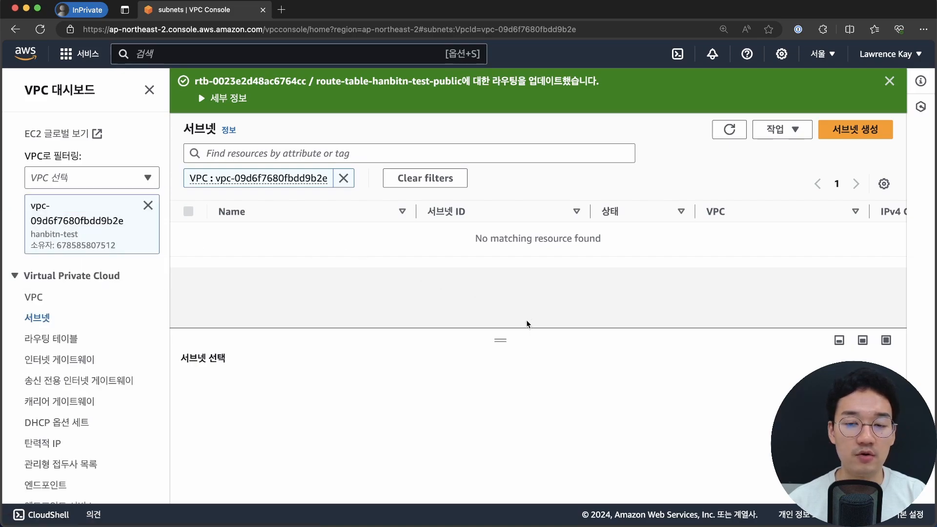
click(861, 130)
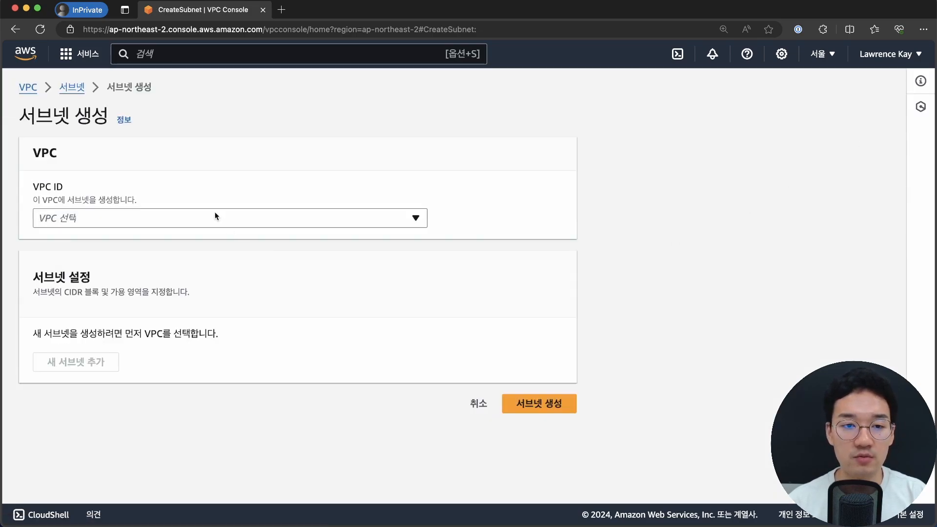
click(209, 223)
click(477, 403)
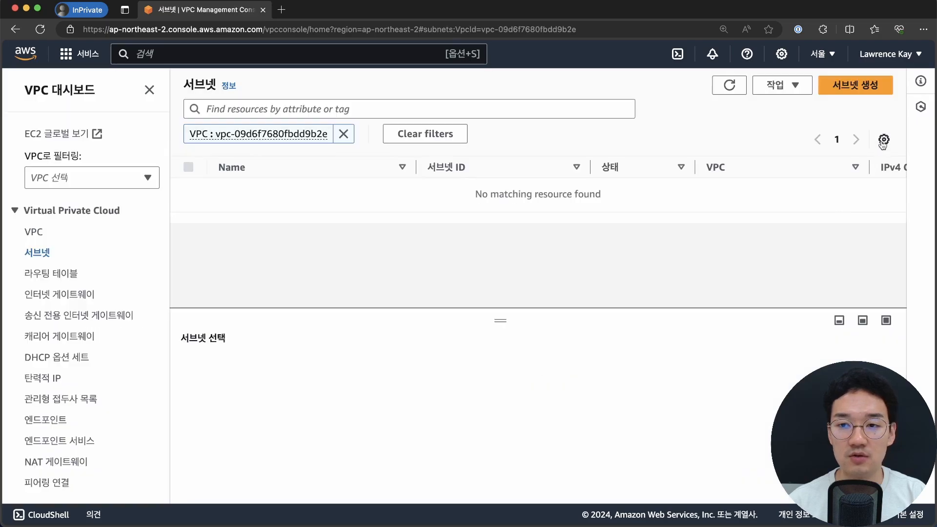
Step: Start creating a subnet and choose hanbitn-test as its VPC
click(851, 88)
click(180, 219)
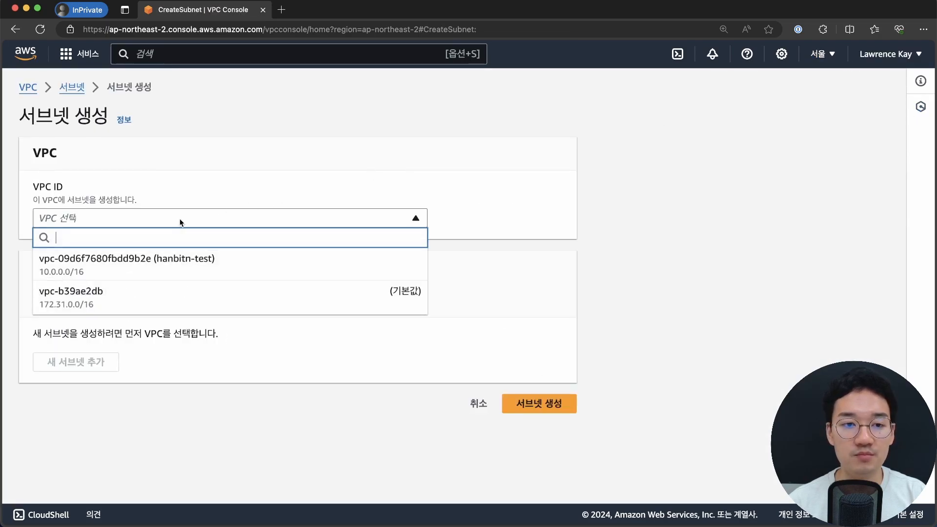
click(173, 272)
scroll(485, 249, down, 3)
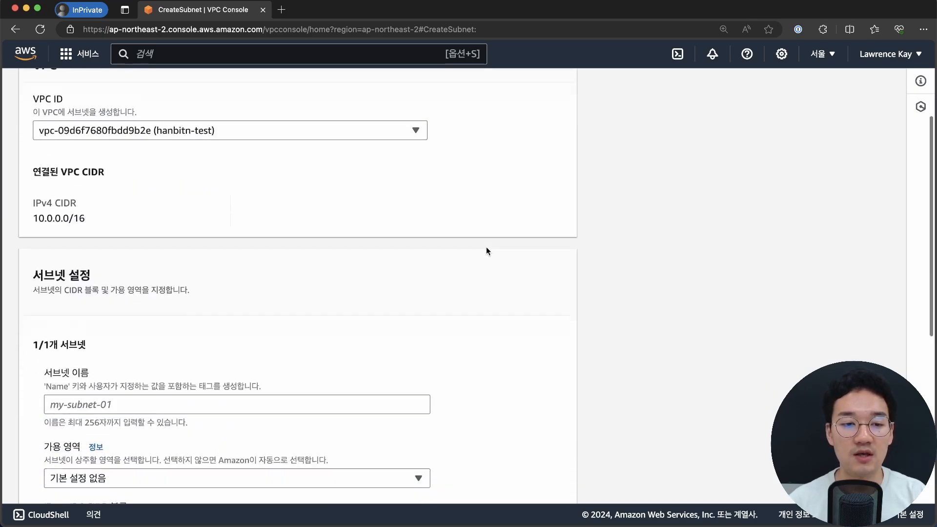
scroll(486, 251, up, 3)
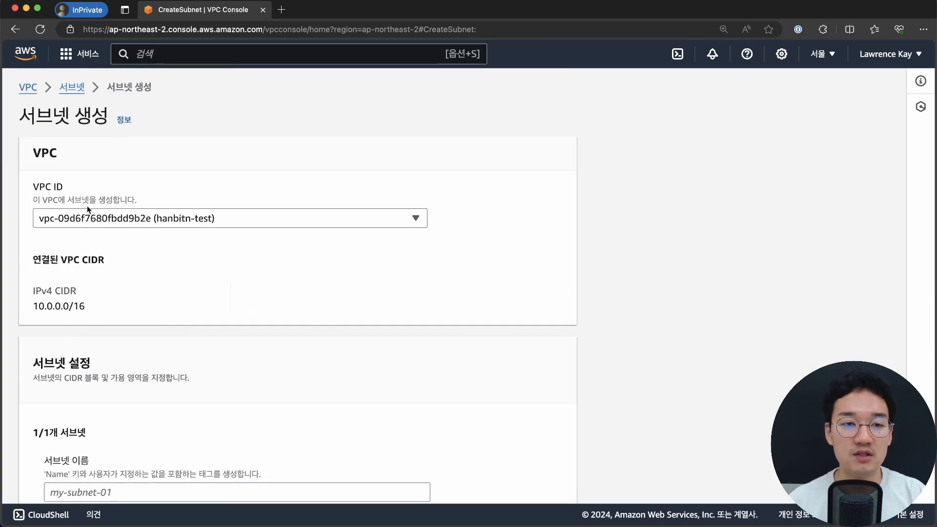
Step: Name the subnet subnet-hanbitn-test-private-a and place it in the ap-northeast-2a availability zone
scroll(195, 373, down, 7)
scroll(194, 374, up, 2)
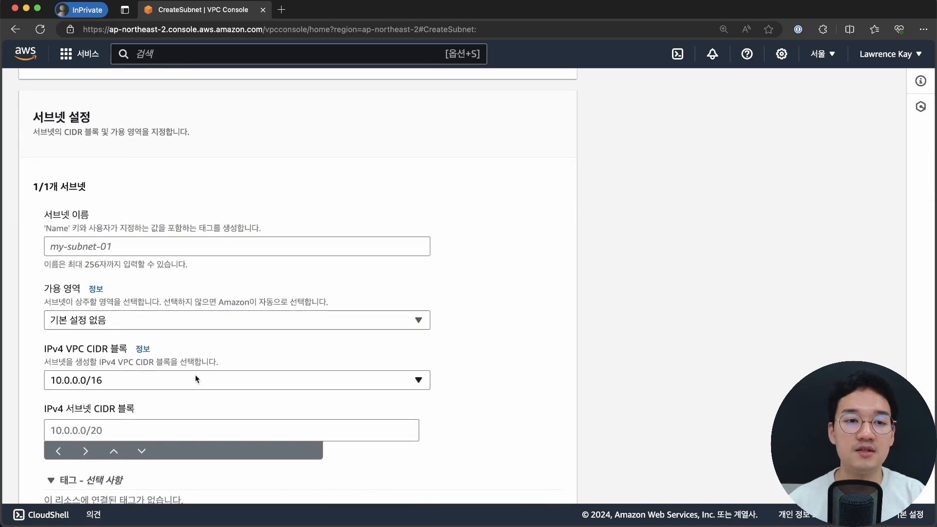
click(129, 251)
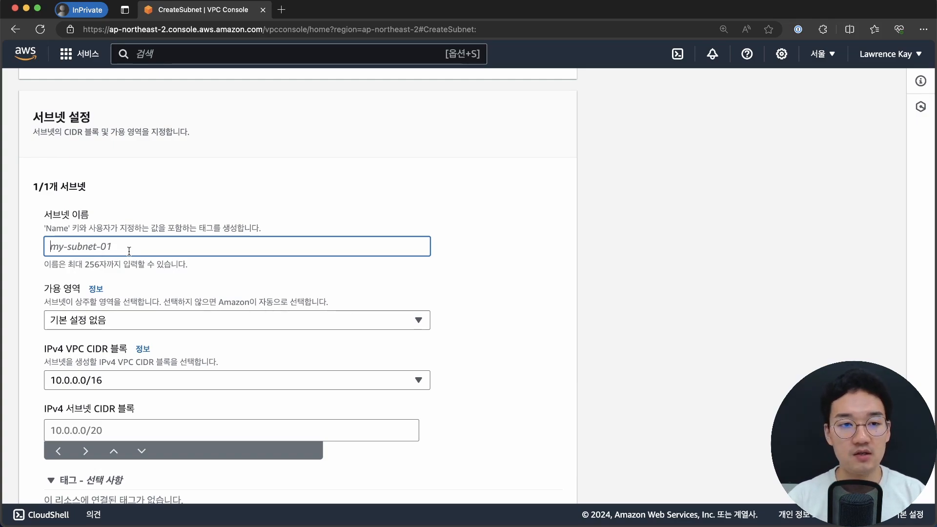
text(subnet-hanbitn-test-private-)
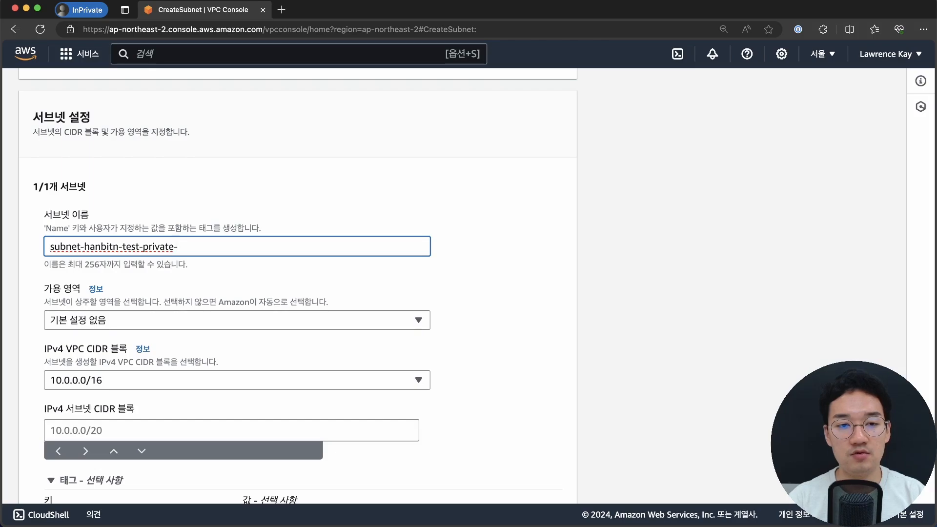
text(a)
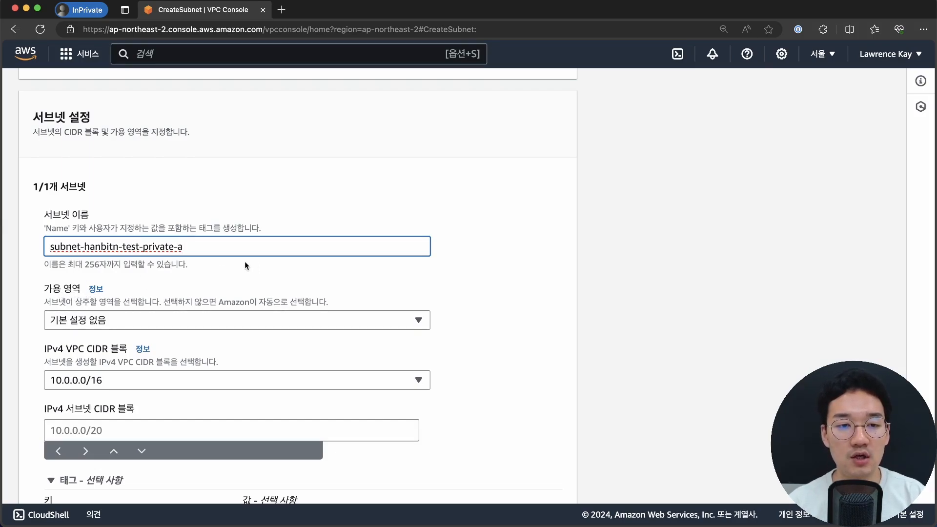
click(192, 320)
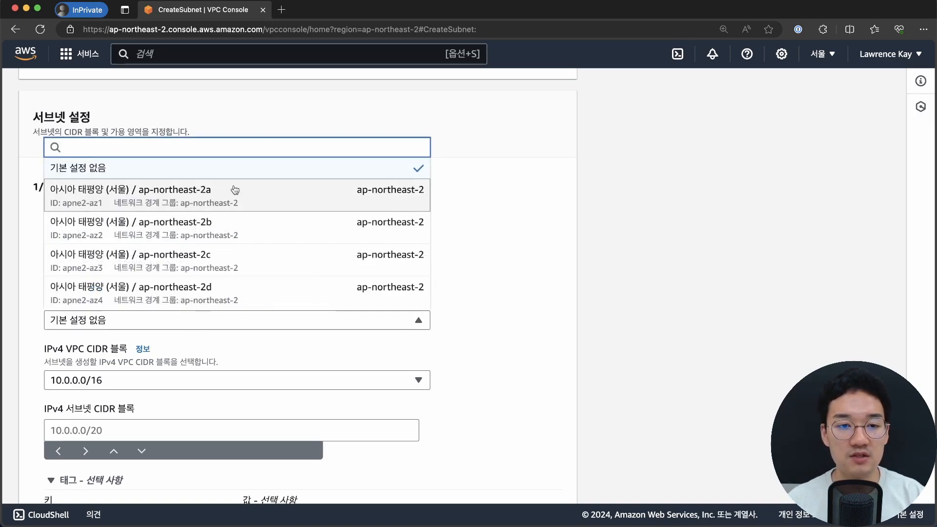
click(235, 190)
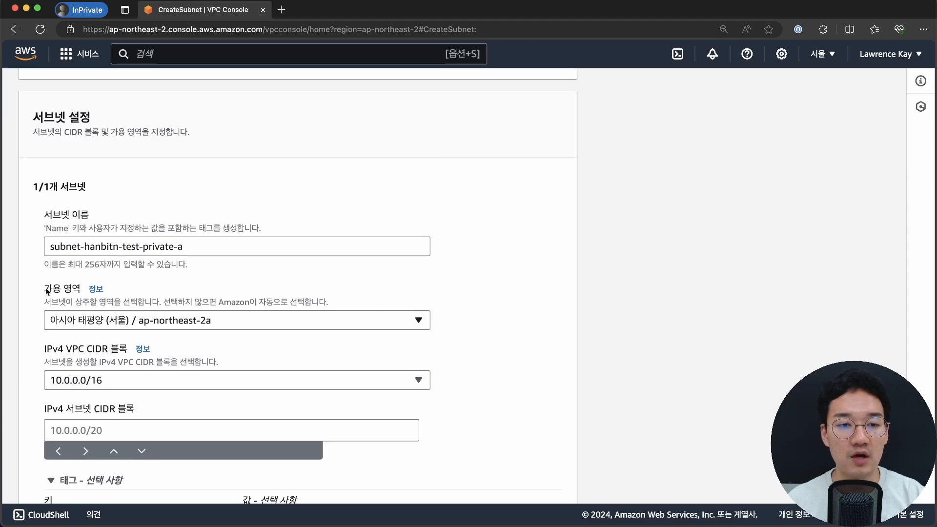
click(210, 321)
click(282, 192)
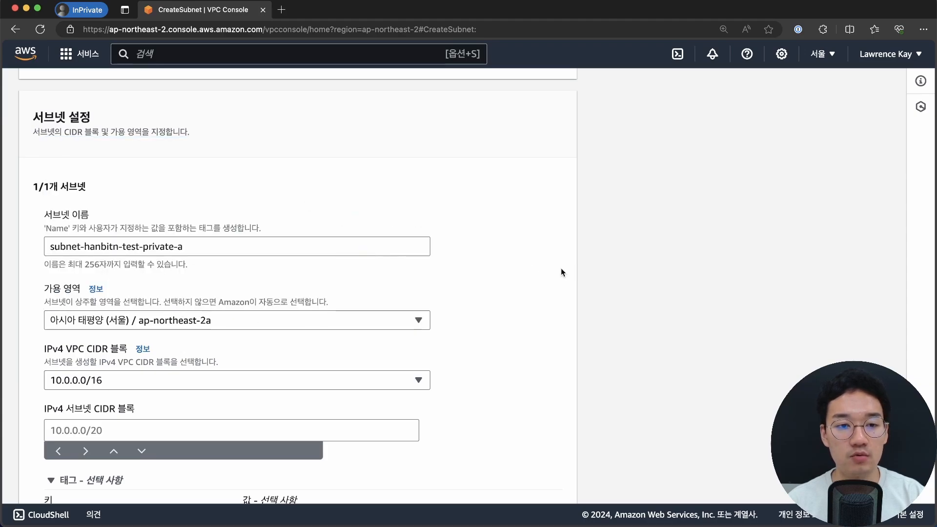
Step: Examine the subnet's IPv4 VPC CIDR block setting of 10.0.0.0/16 and the IPv4 subnet CIDR block field below it
scroll(464, 370, down, 2)
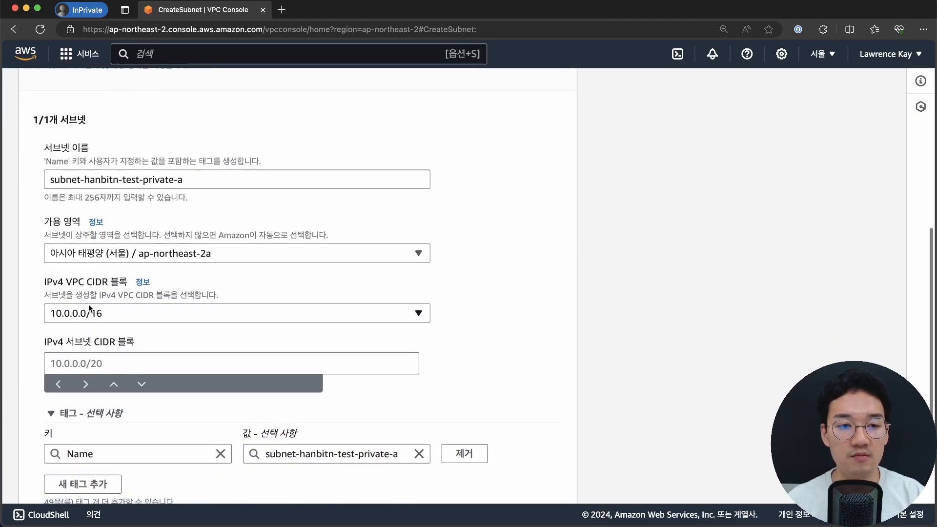
drag(45, 289, 126, 279)
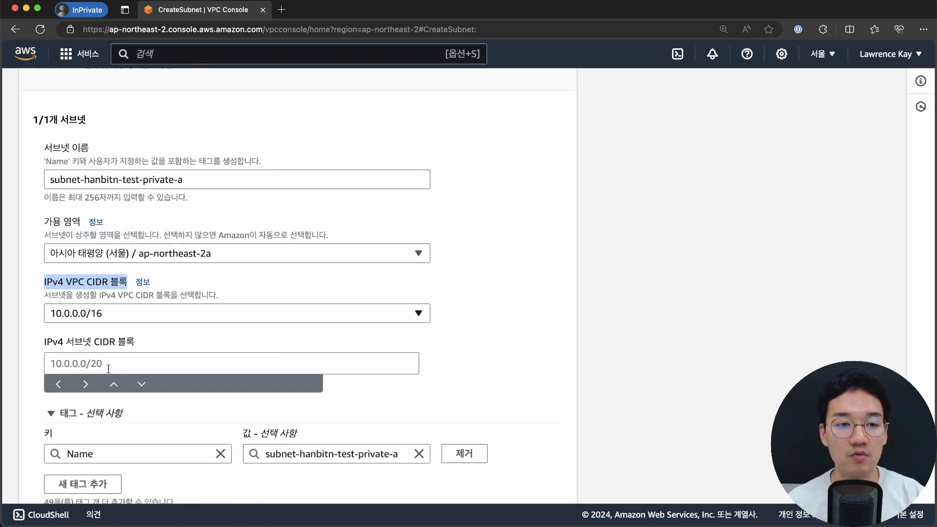
click(64, 342)
drag(64, 343, 135, 344)
click(72, 289)
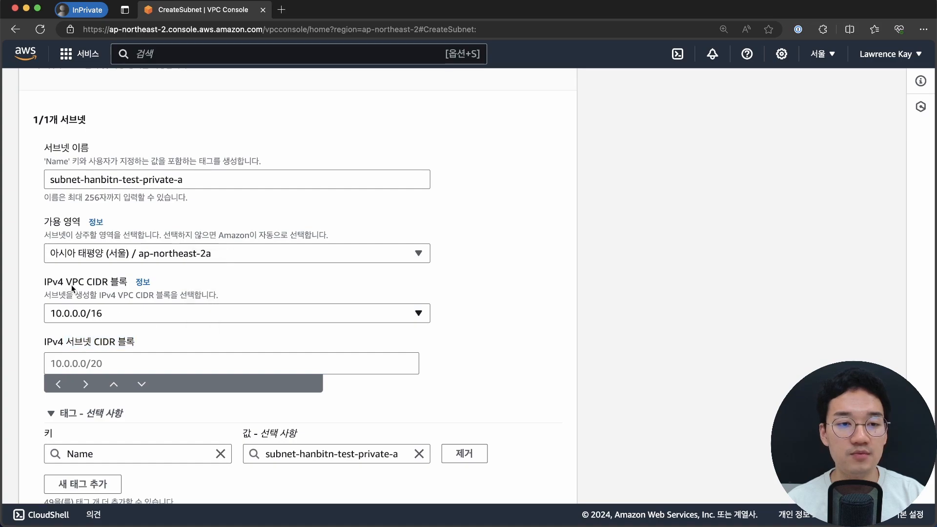
drag(61, 287, 128, 284)
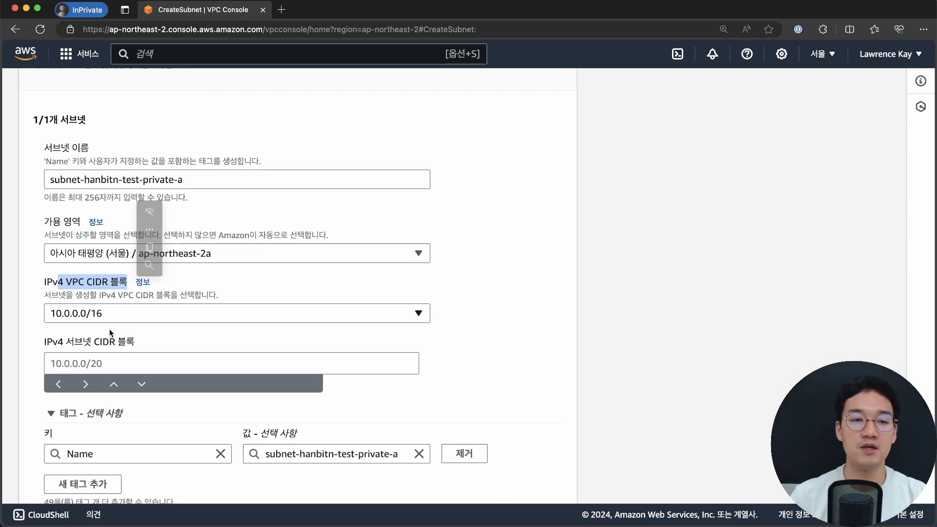
click(92, 367)
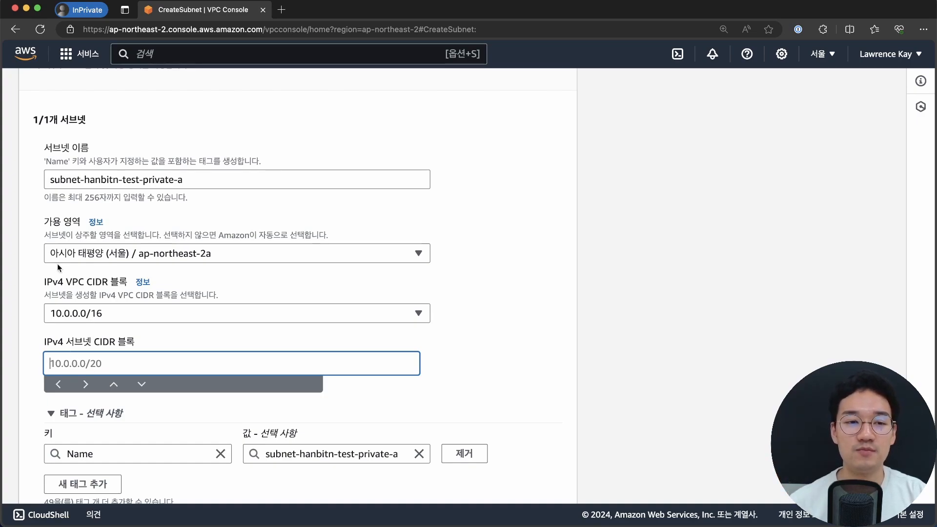
drag(45, 282, 126, 284)
click(126, 284)
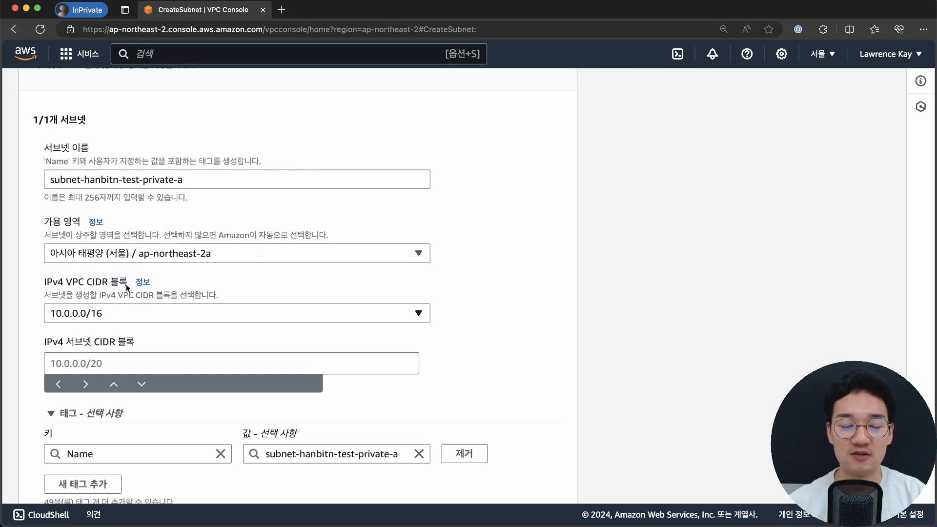
triple_click(126, 284)
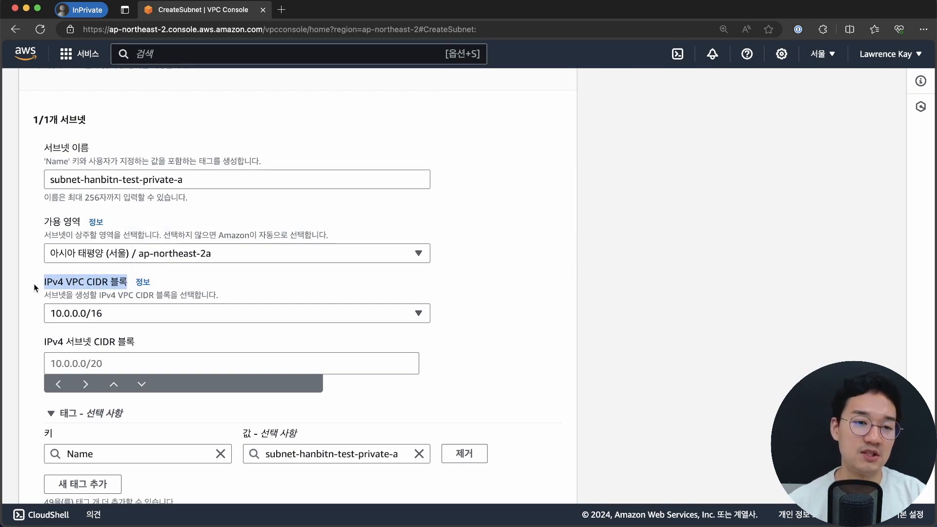
Step: Set the IPv4 subnet CIDR block of subnet-hanbitn-test-private-a to 10.0.0.0/24
click(119, 360)
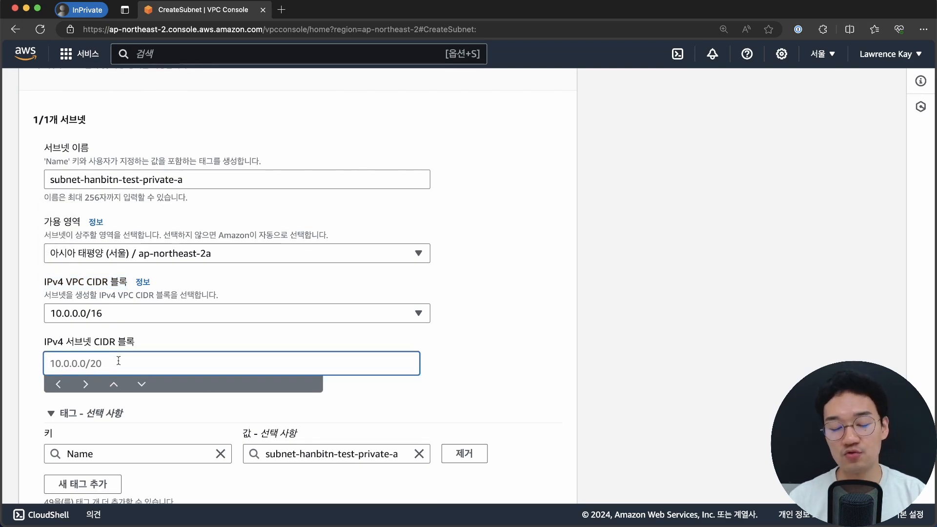
text(10.)
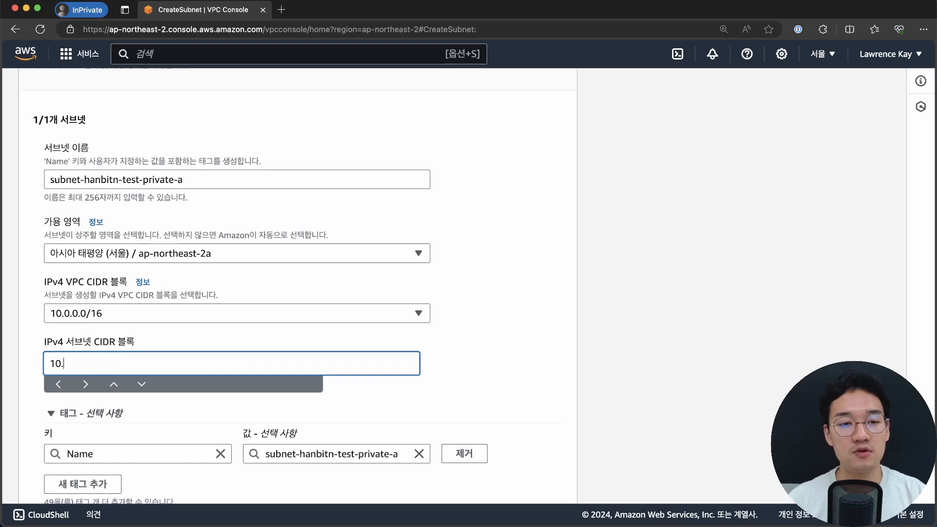
text(0.0.)
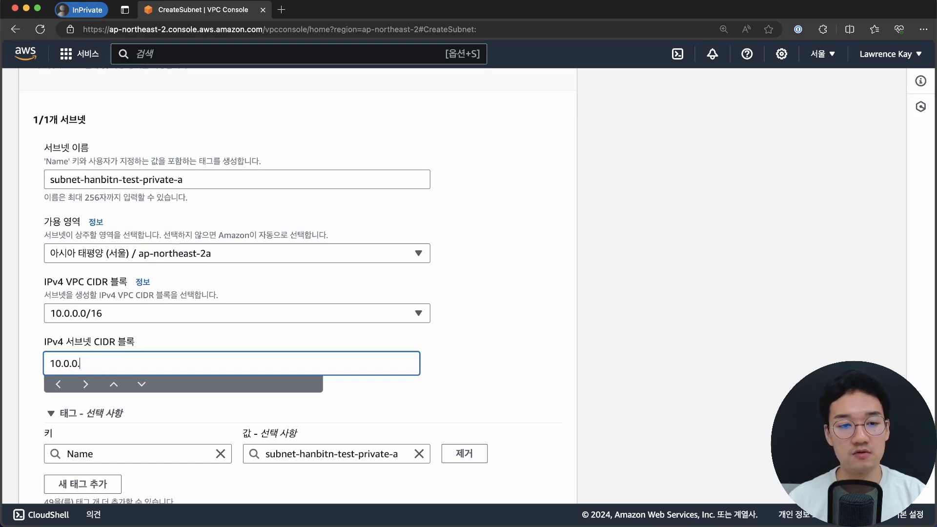
text(0/)
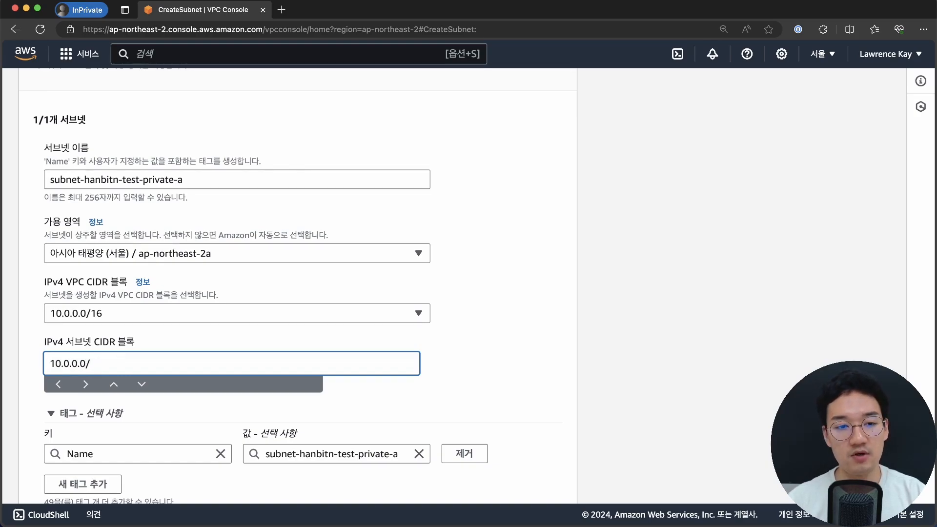
text(24)
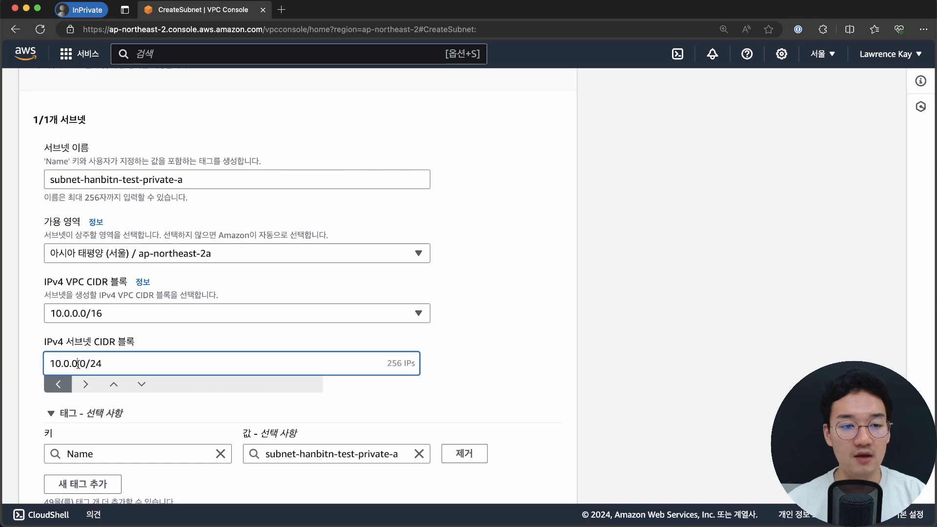
drag(78, 363, 26, 365)
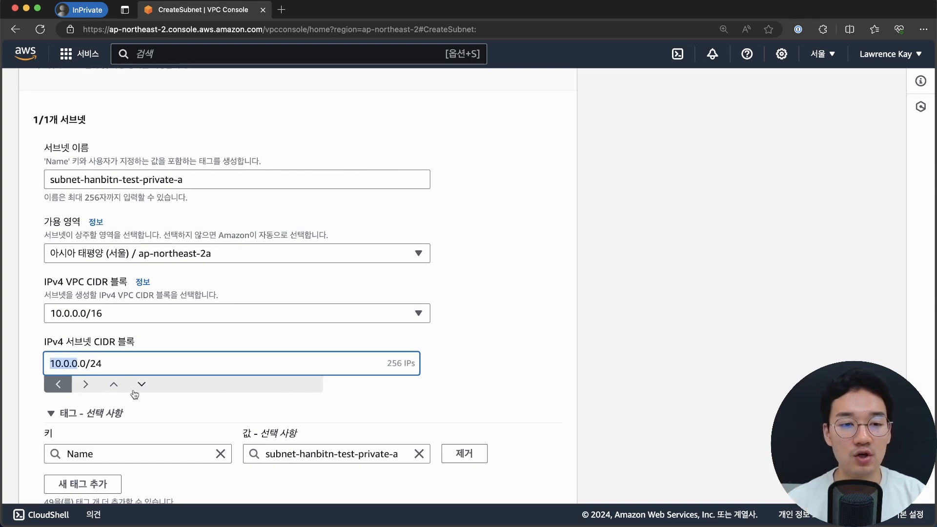
drag(86, 364, 81, 367)
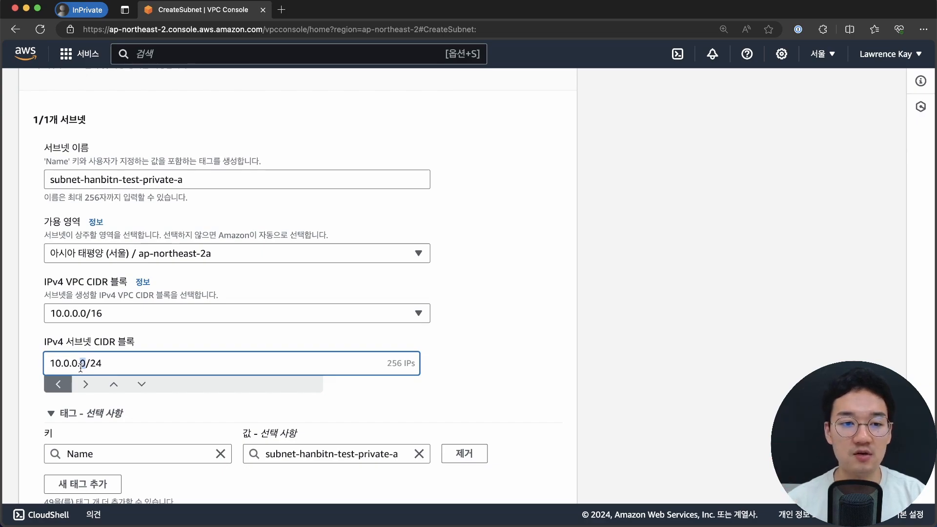
click(492, 364)
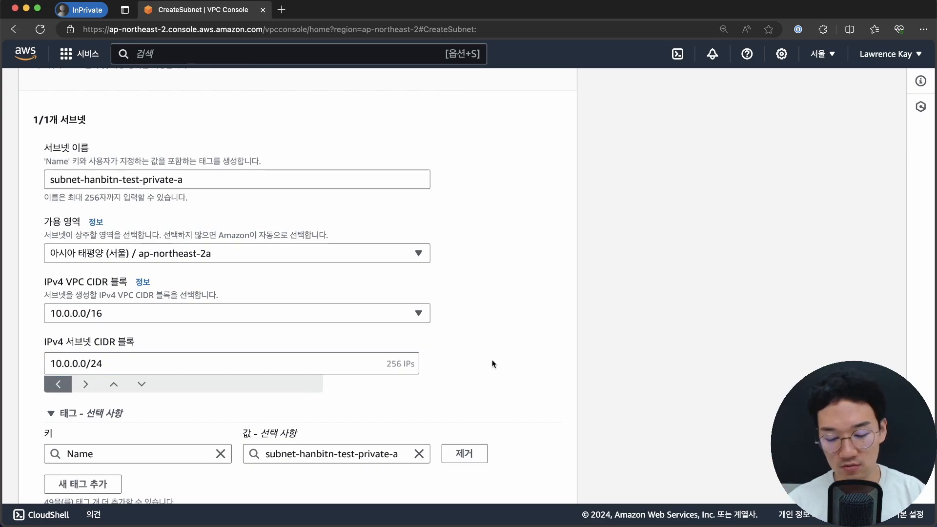
Step: Write out the address range 10.0.0.0 - 10.0.0.255 in the system-wide search bar, highlight it, and dismiss the search
key(super+space)
text(10,0)
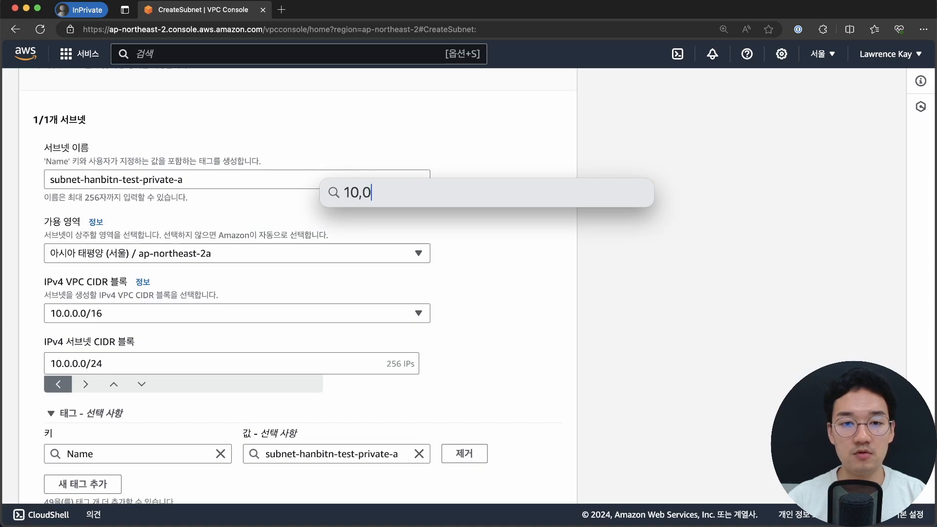
key(BackSpace)
key(BackSpace)
text(.0.0.0 - 10)
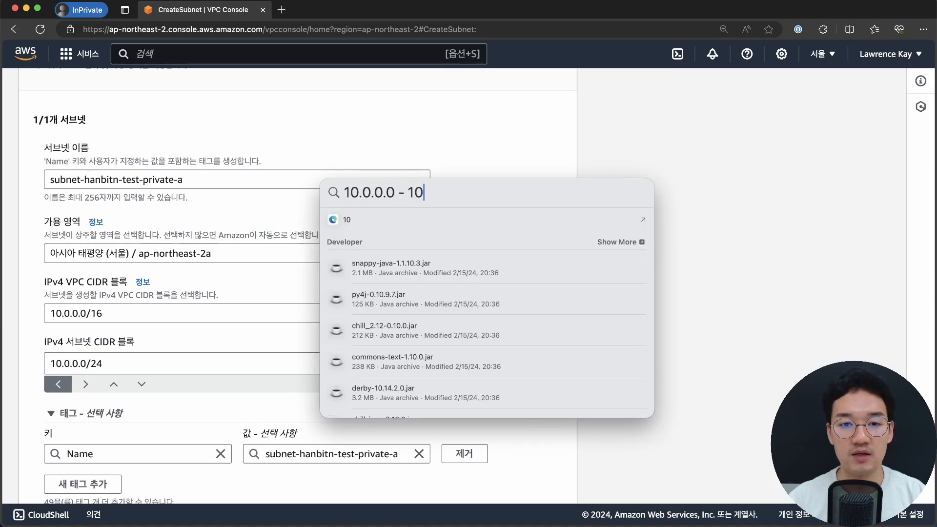
text(.0.0.)
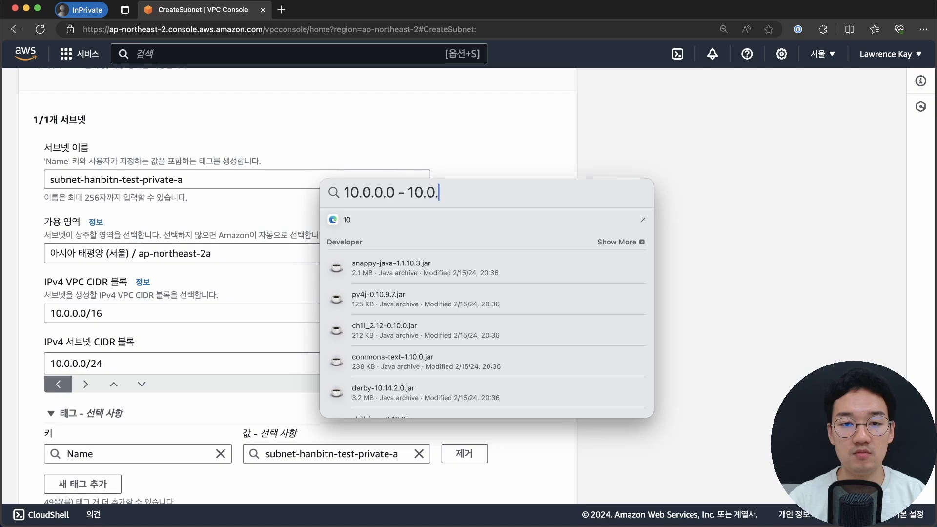
text(255)
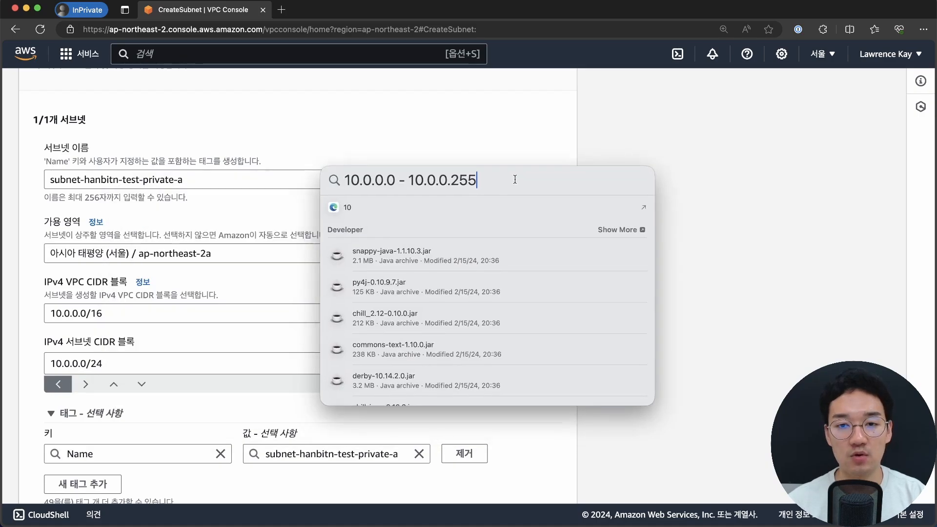
drag(505, 181, 317, 184)
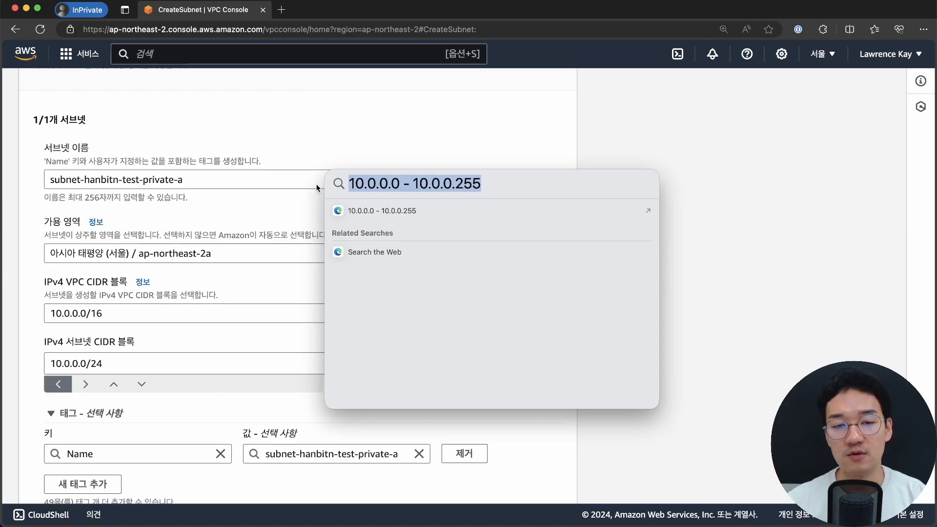
click(739, 182)
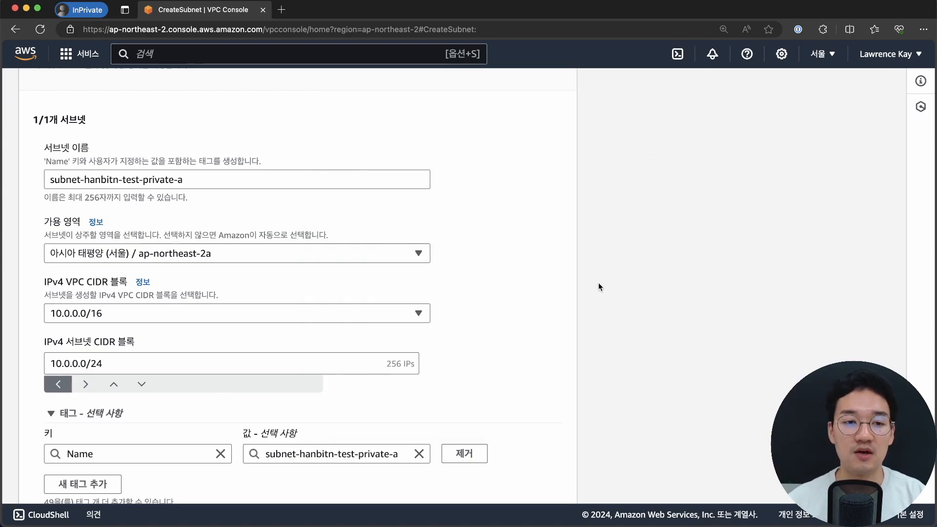
Step: Add a second subnet to the form and name it subnet-hanbitn-test-public-a
scroll(598, 283, down, 2)
scroll(593, 290, up, 3)
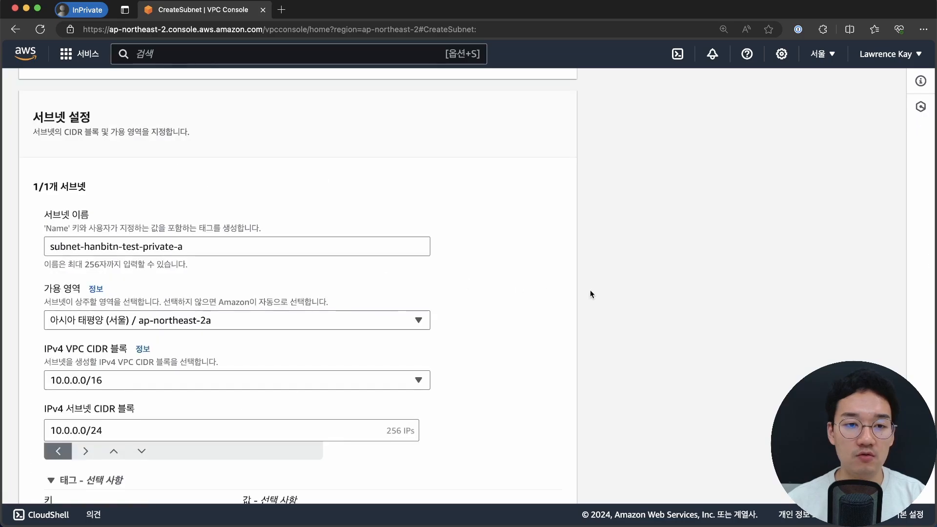
scroll(590, 291, down, 4)
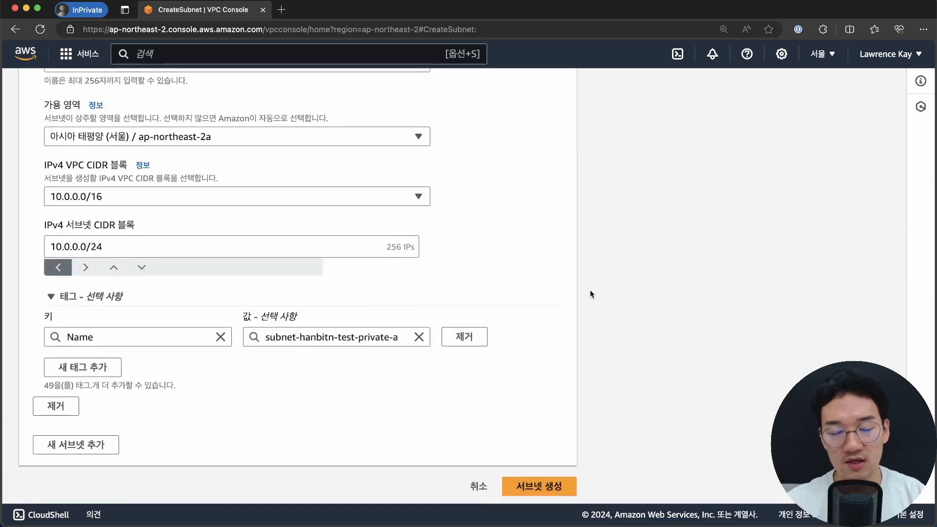
click(73, 443)
scroll(166, 390, down, 3)
click(166, 388)
scroll(478, 359, up, 6)
scroll(478, 359, down, 8)
text(subnet-hanbitn-test-public-a)
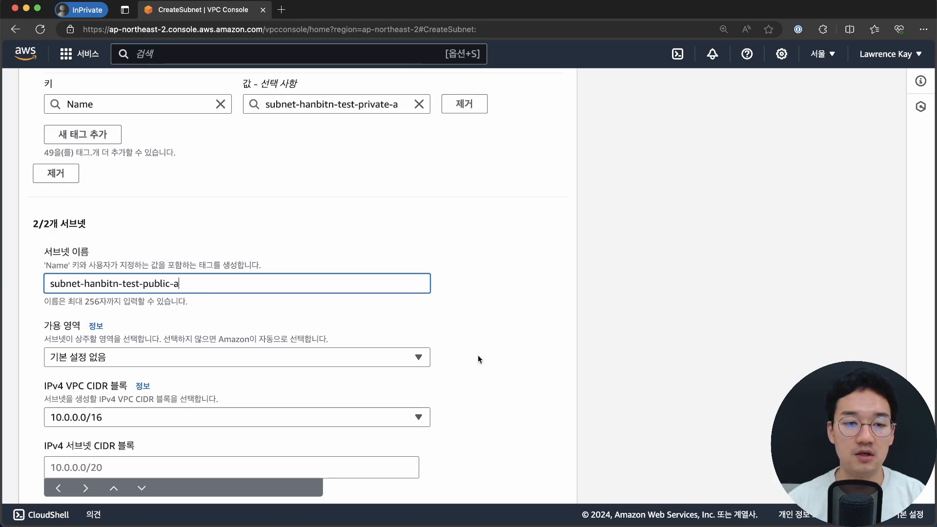
Step: Place the public-a subnet in the ap-northeast-2a availability zone and set its IPv4 subnet CIDR block to 10.0.1.0/24
click(340, 359)
click(214, 224)
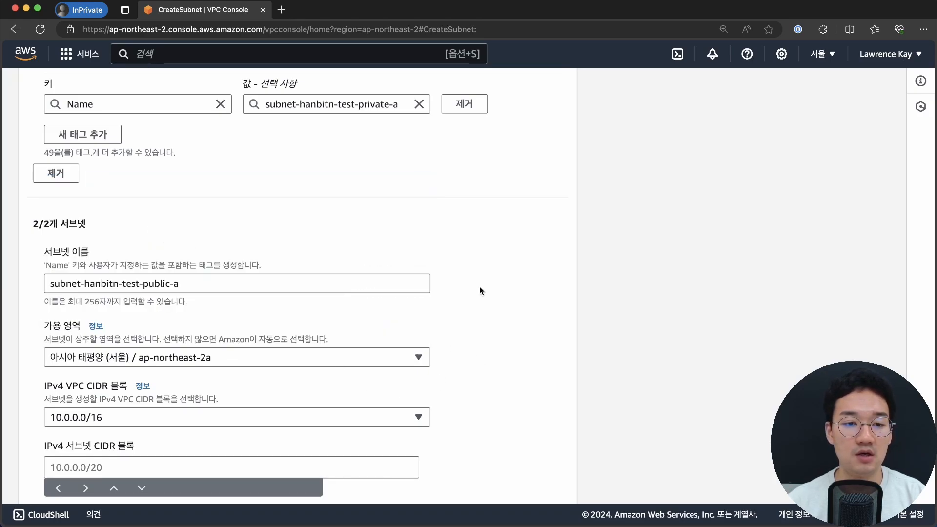
click(101, 468)
text(10.0)
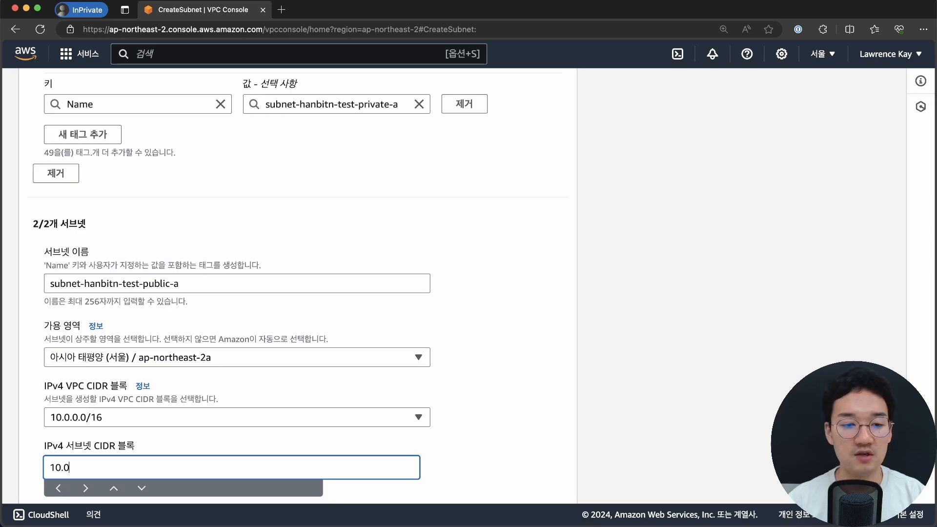
text(.1.0/24)
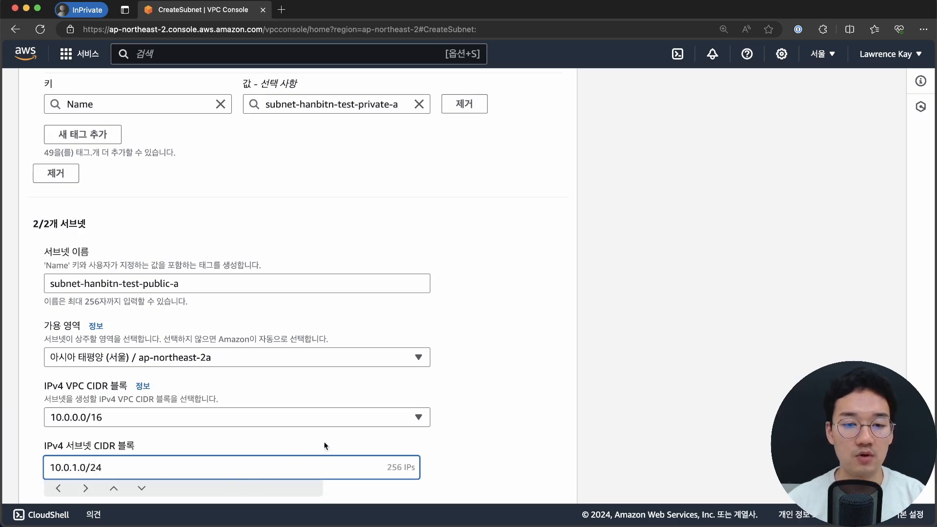
click(553, 336)
Step: Add a third subnet to the form and name it subnet-hanbitn-test-private-b
scroll(100, 396, down, 4)
click(69, 459)
scroll(188, 336, down, 4)
click(153, 331)
text(subnhet-)
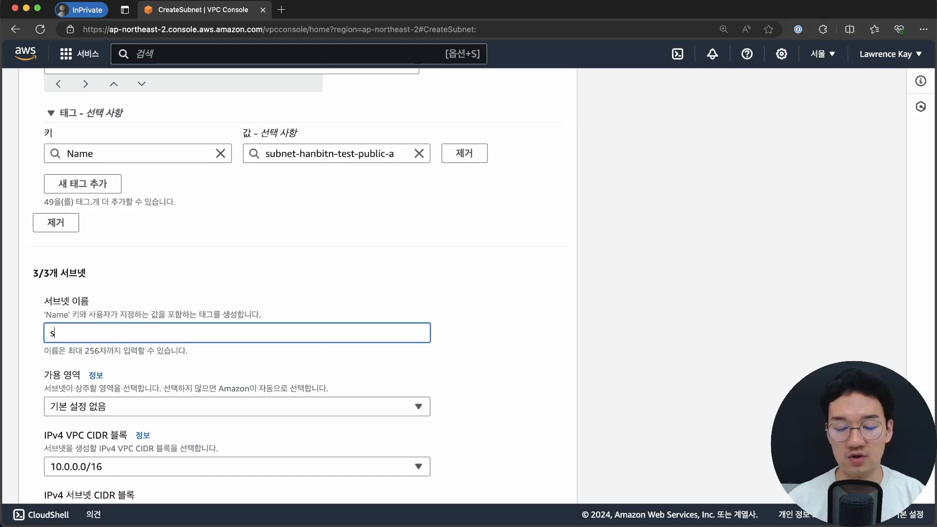
key(BackSpace)
key(BackSpace)
key(BackSpace)
key(BackSpace)
text(et-hanbit-)
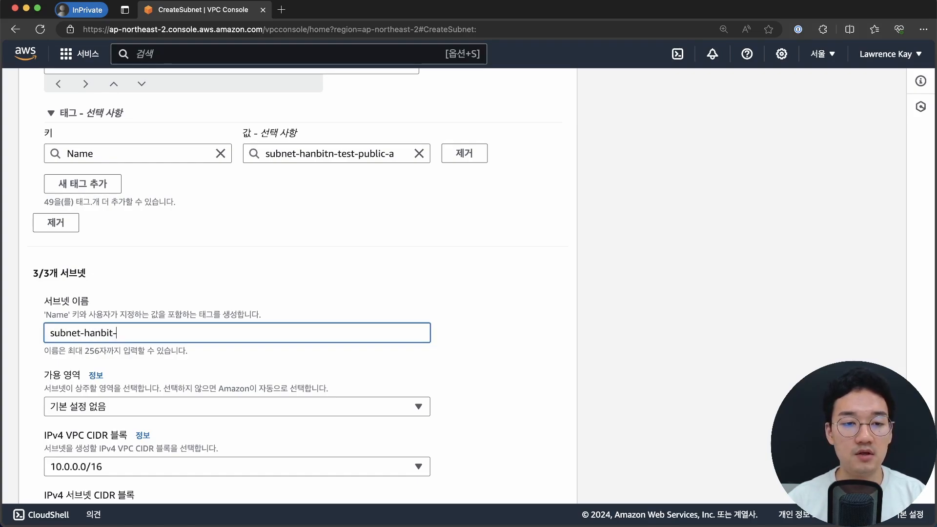
text(n-test-prig)
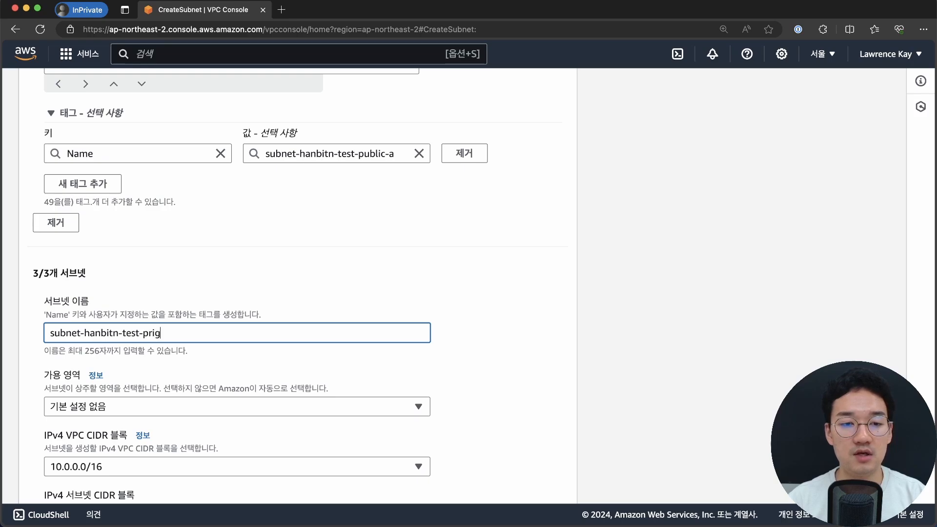
key(BackSpace)
text(ivate-b)
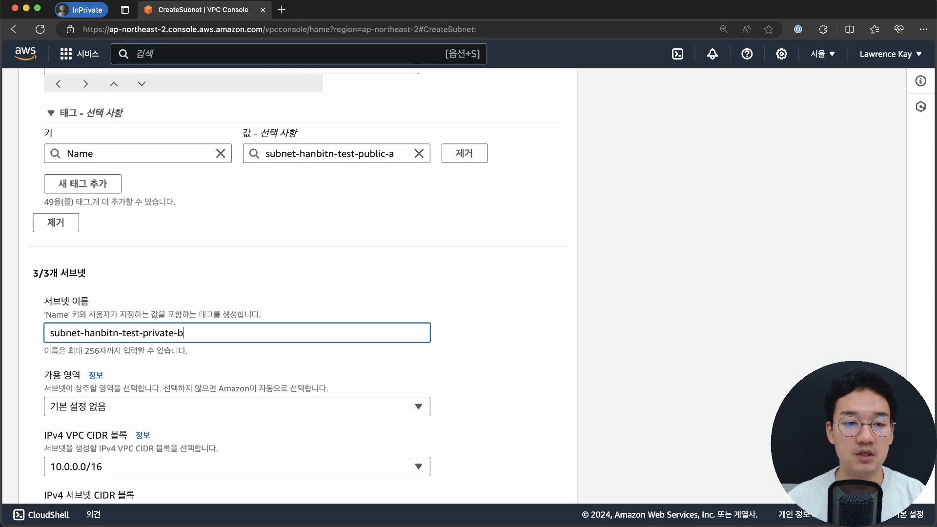
Step: Place the private-b subnet in the ap-northeast-2b availability zone and set its IPv4 subnet CIDR block to 10.0.2.0/24
click(158, 413)
click(220, 306)
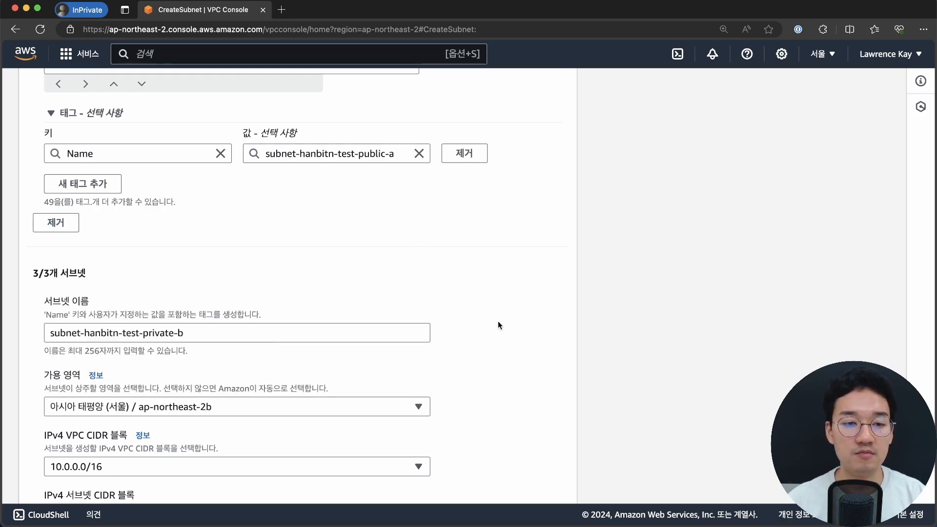
scroll(518, 322, down, 1)
scroll(518, 326, down, 5)
click(118, 331)
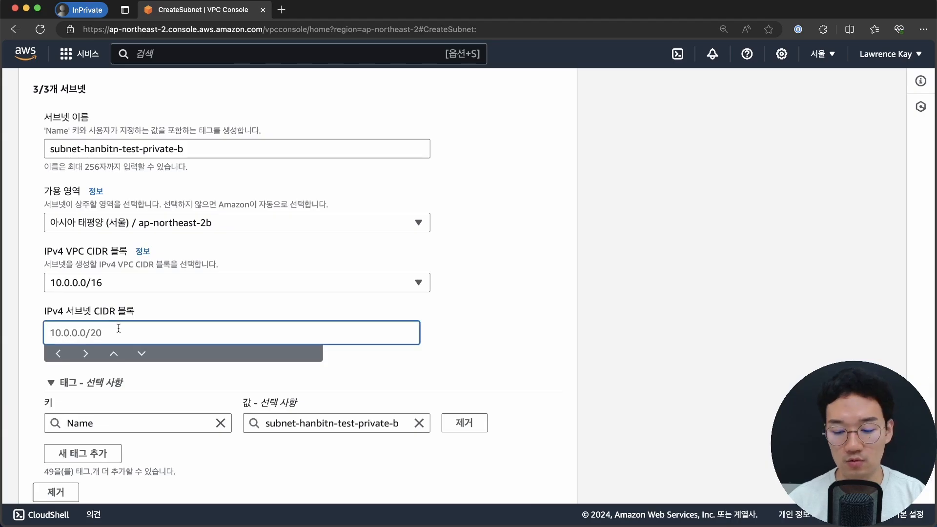
text(10.0.2)
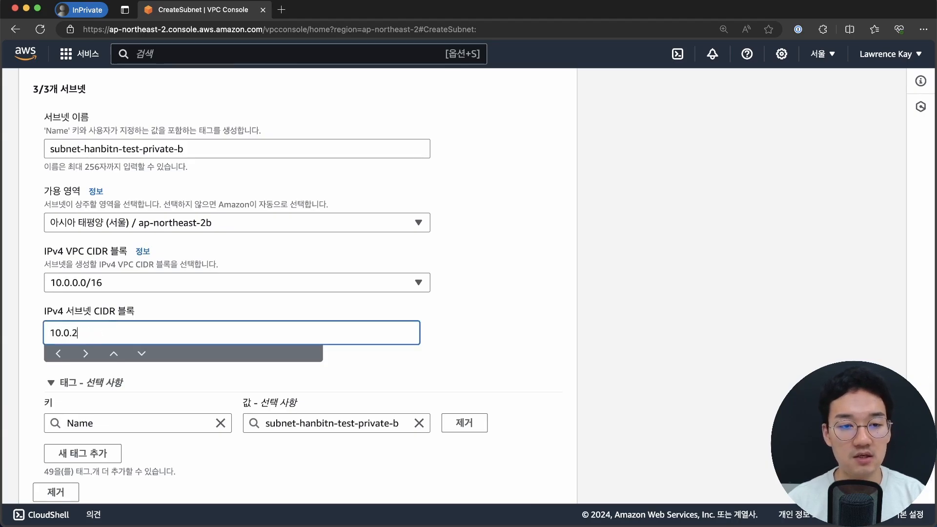
text(.0/24)
Step: Add a fourth subnet to the form and name it subnet-hanbitn-test-public-b
scroll(615, 311, down, 3)
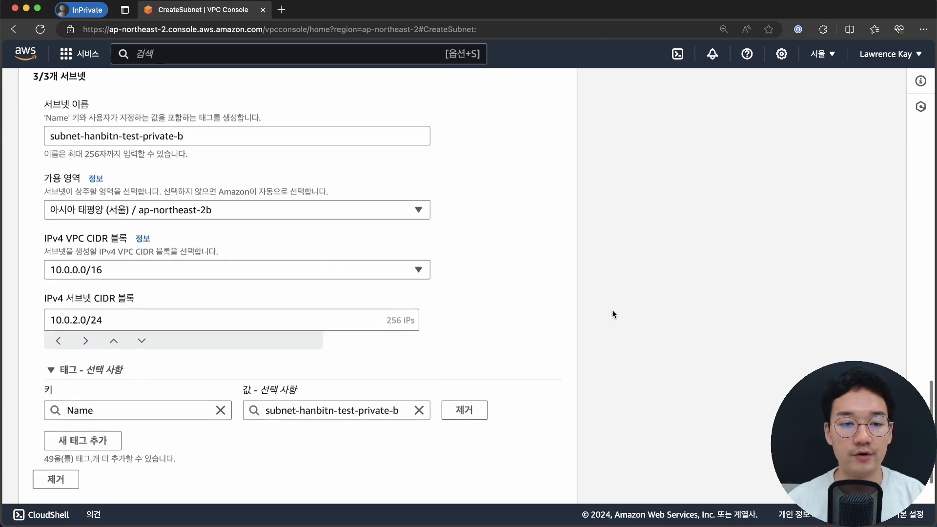
click(67, 439)
scroll(195, 352, down, 5)
click(149, 314)
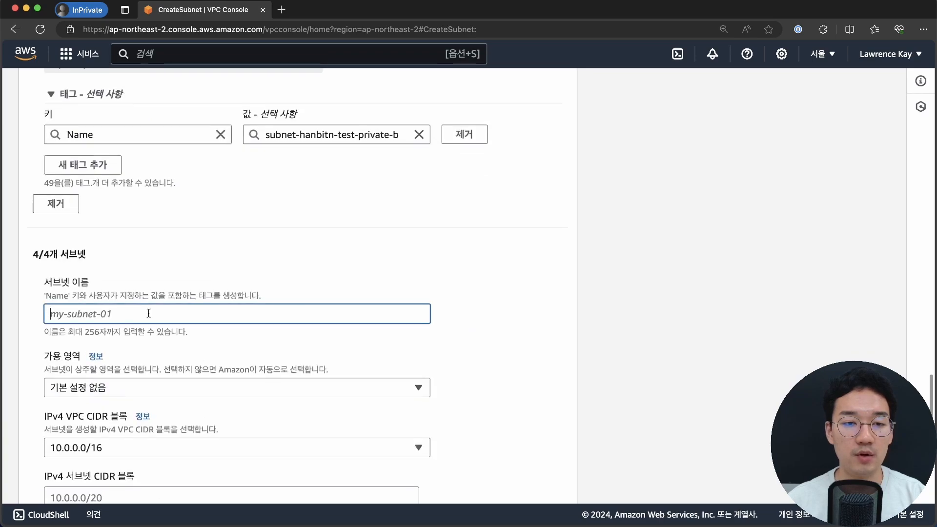
text(subnet-hanbitn-test-public-b)
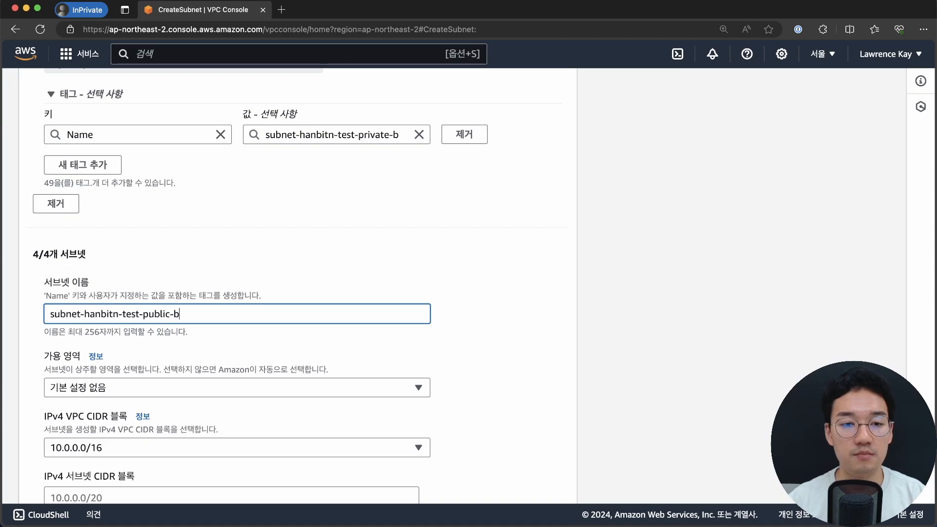
Step: Place the public-b subnet in the ap-northeast-2b availability zone and set its IPv4 subnet CIDR block to 10.0.3.0/24
click(169, 390)
click(158, 292)
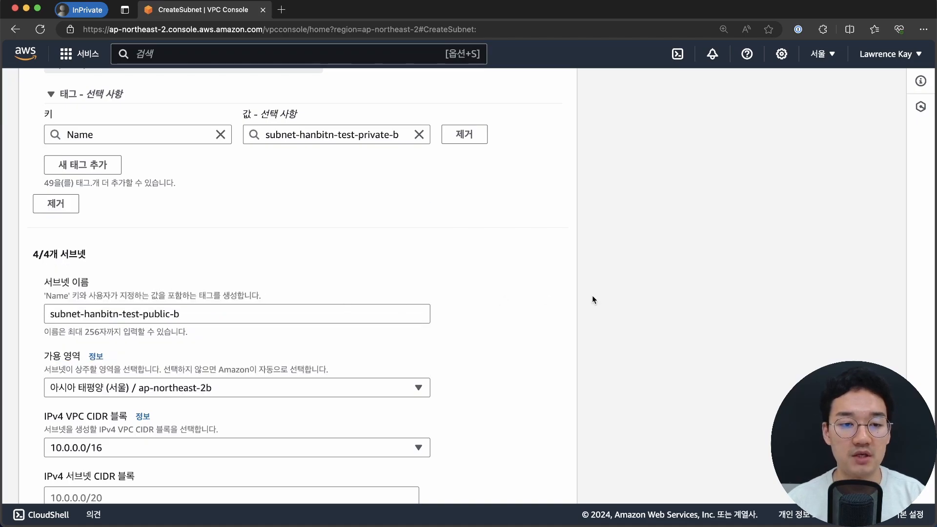
scroll(172, 387, down, 3)
click(157, 370)
text(10)
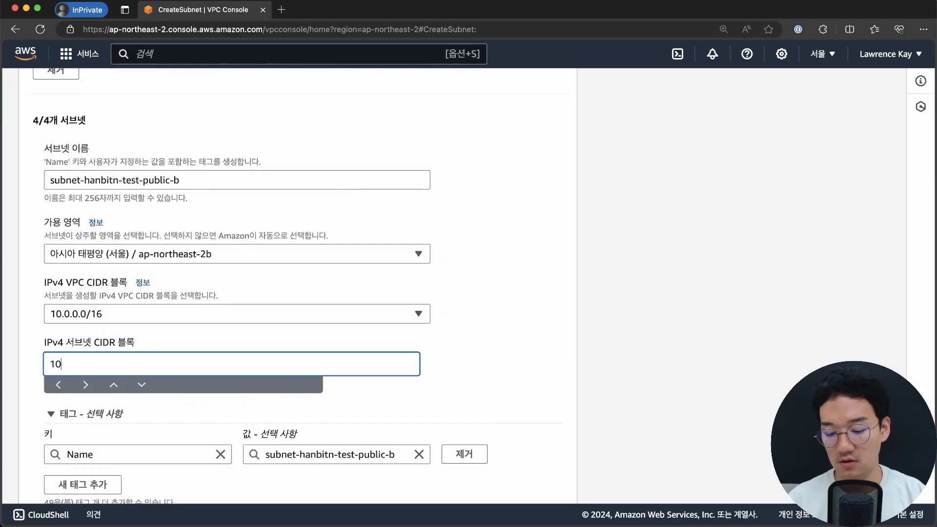
text(.0.)
scroll(434, 299, up, 9)
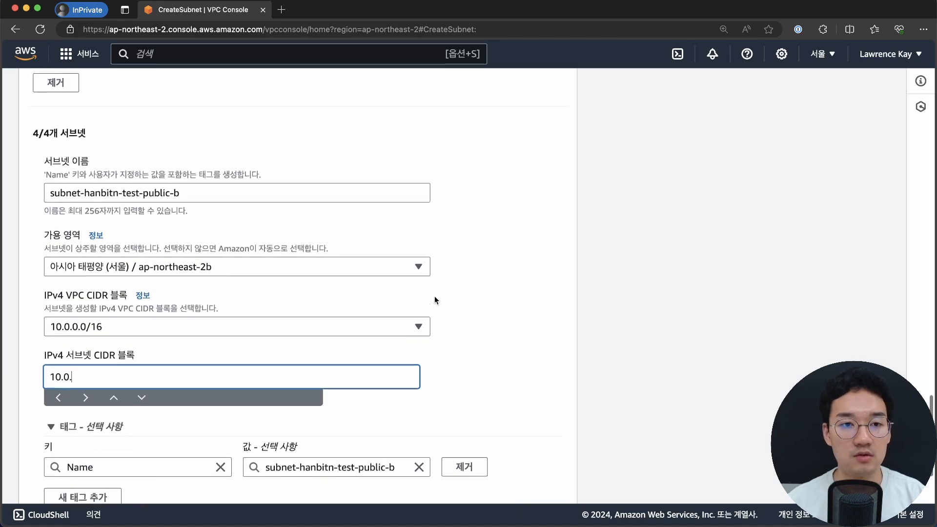
scroll(434, 299, down, 10)
text(3.0/24)
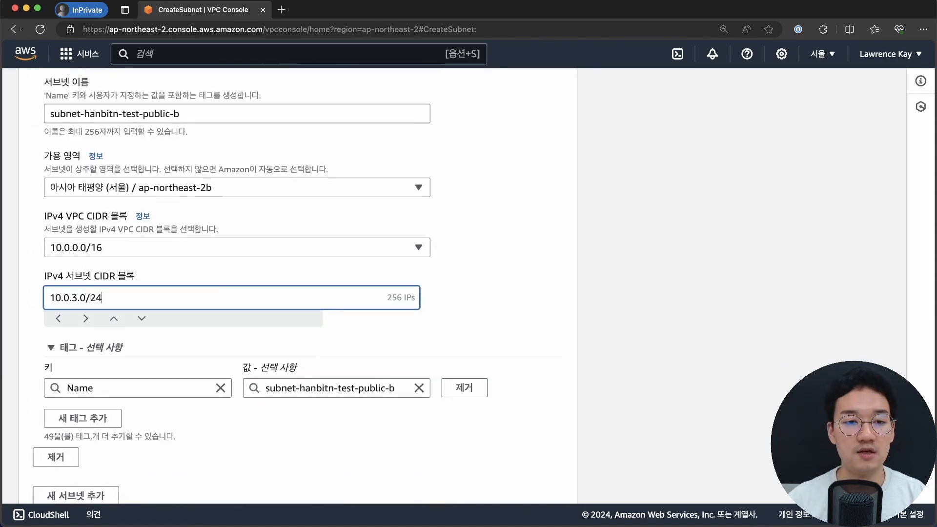
click(774, 271)
Step: Add a fifth subnet to the form and name it subnet-hanbitn-test-private-c
scroll(592, 295, down, 3)
click(95, 440)
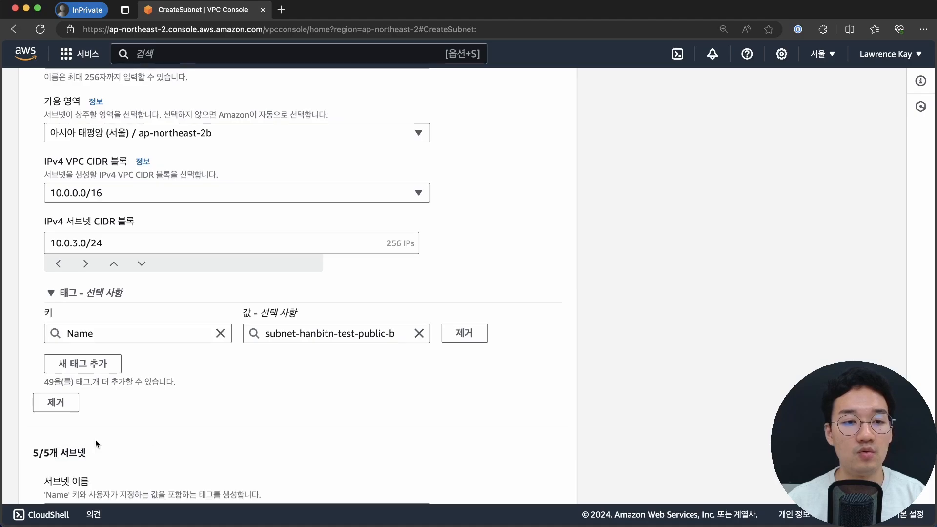
scroll(271, 372, down, 5)
click(140, 263)
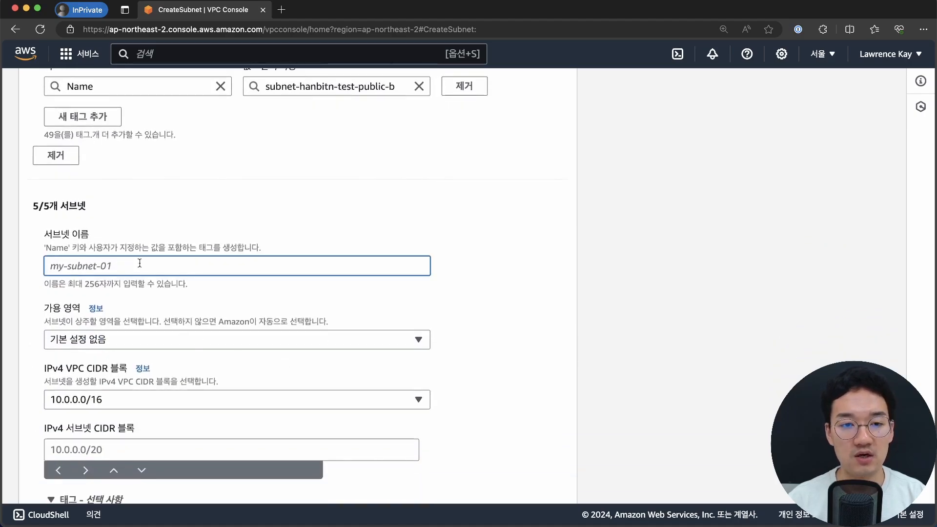
text(subnet-hanbit)
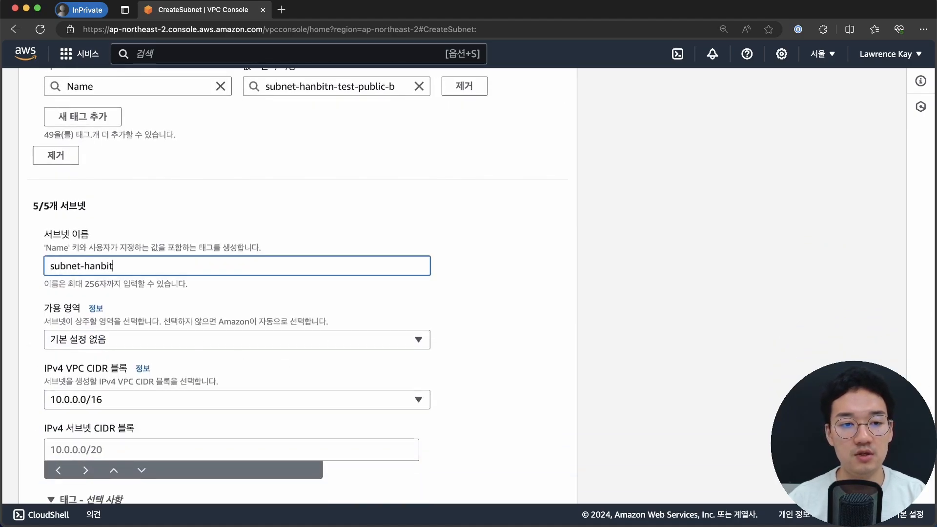
text(n-test)
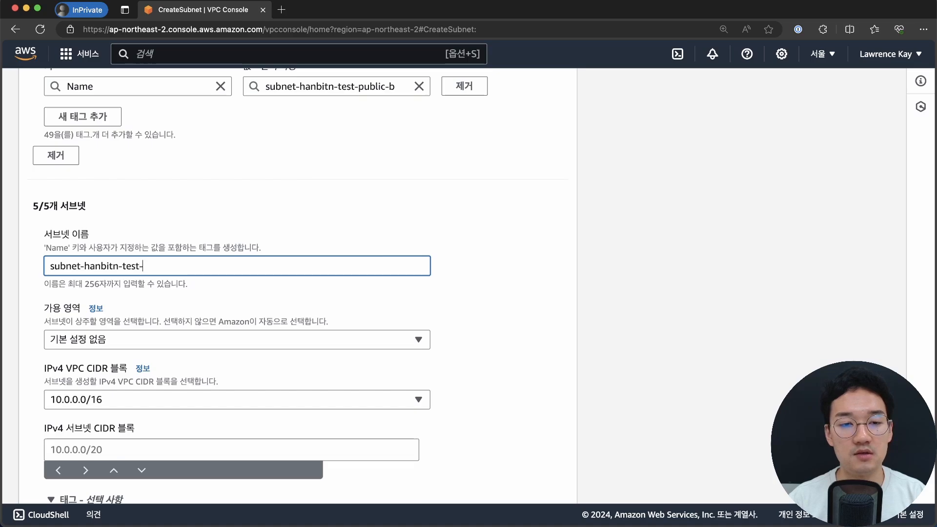
text(-c)
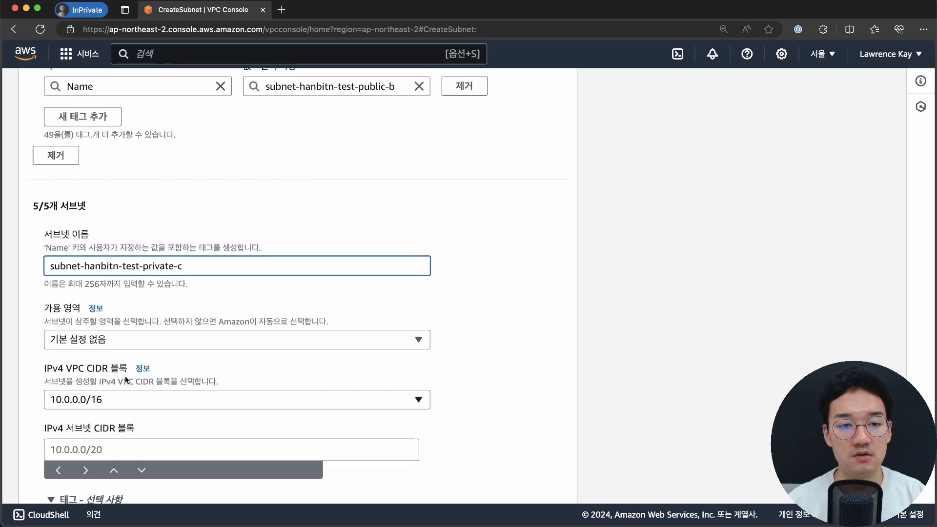
Step: Place the private-c subnet in the ap-northeast-2c availability zone and set its IPv4 subnet CIDR block to 10.0.4.0/24
click(105, 340)
click(140, 275)
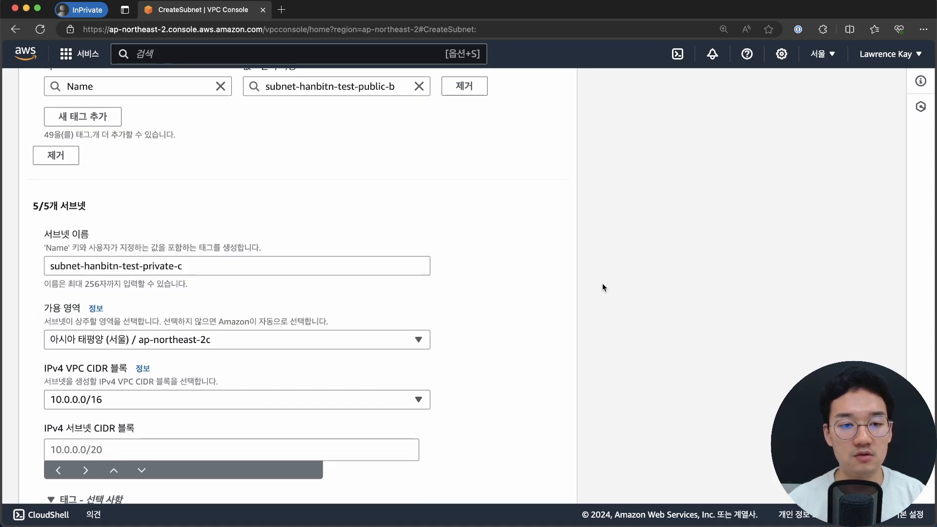
scroll(578, 286, down, 3)
click(133, 316)
text(10.0.)
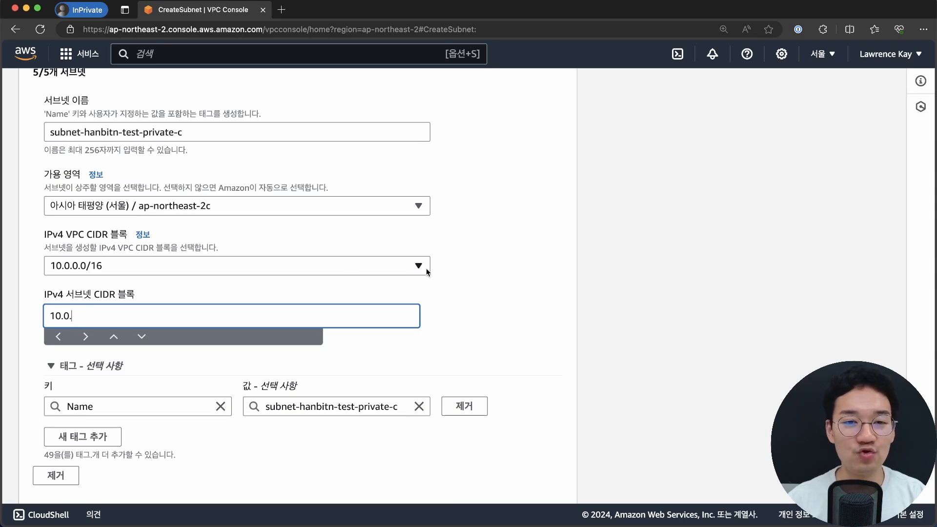
scroll(458, 270, up, 5)
scroll(458, 270, down, 5)
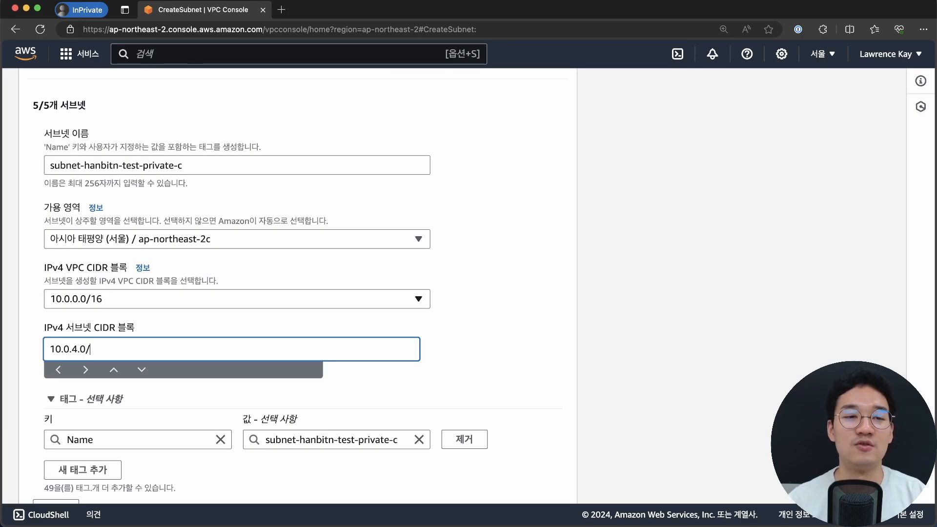
text(24)
click(666, 303)
Step: Add a sixth subnet to the form and name it subnet-hanbitn-test-public-c
scroll(666, 304, down, 2)
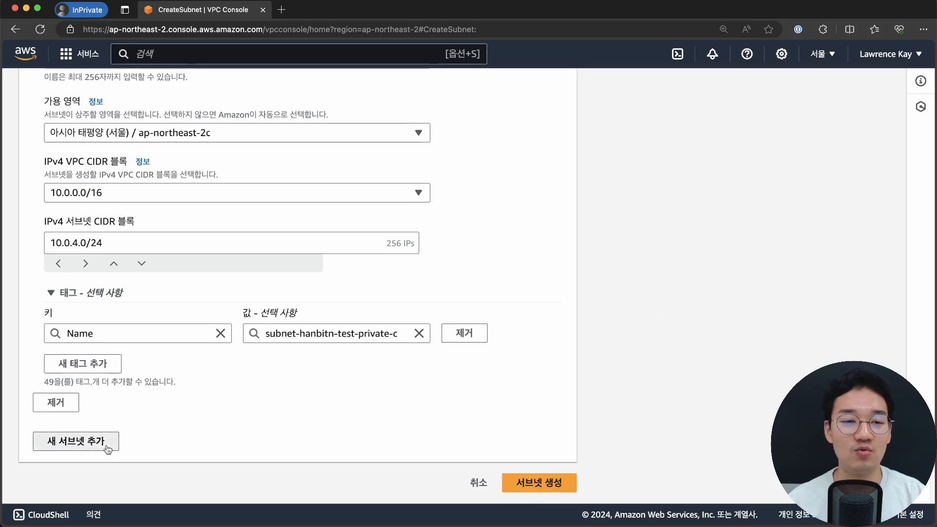
click(107, 445)
click(189, 321)
scroll(521, 346, up, 1)
scroll(521, 347, up, 5)
scroll(520, 348, down, 1)
scroll(521, 346, down, 4)
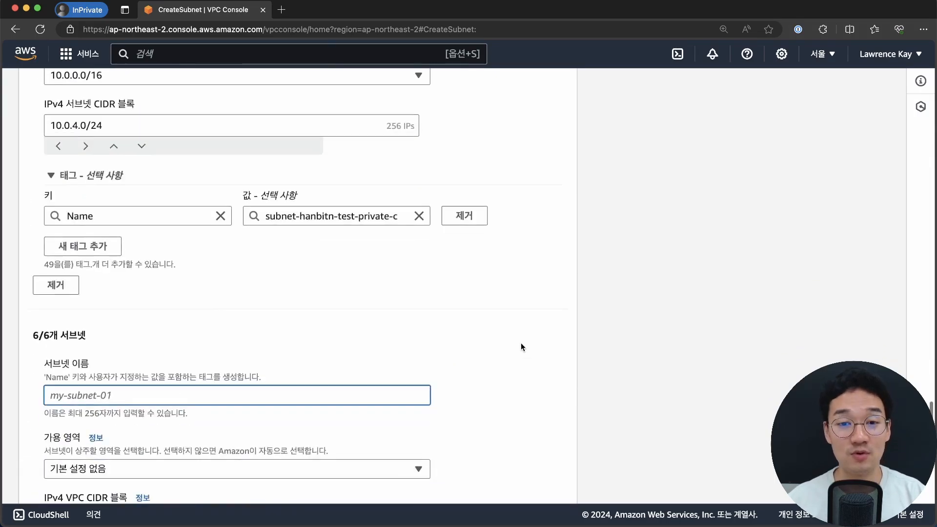
text(subne)
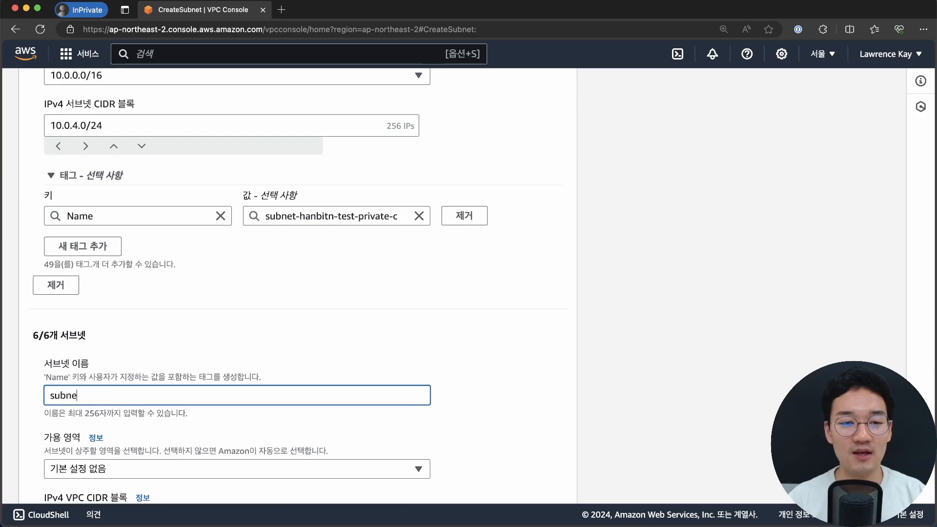
text(t-)
scroll(489, 338, up, 1)
scroll(488, 338, down, 3)
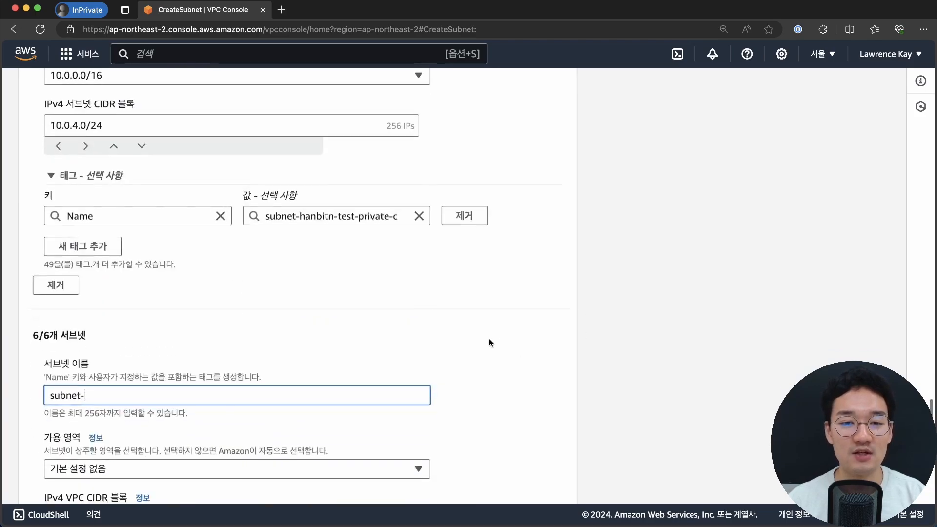
text(hanbitn-test-publi)
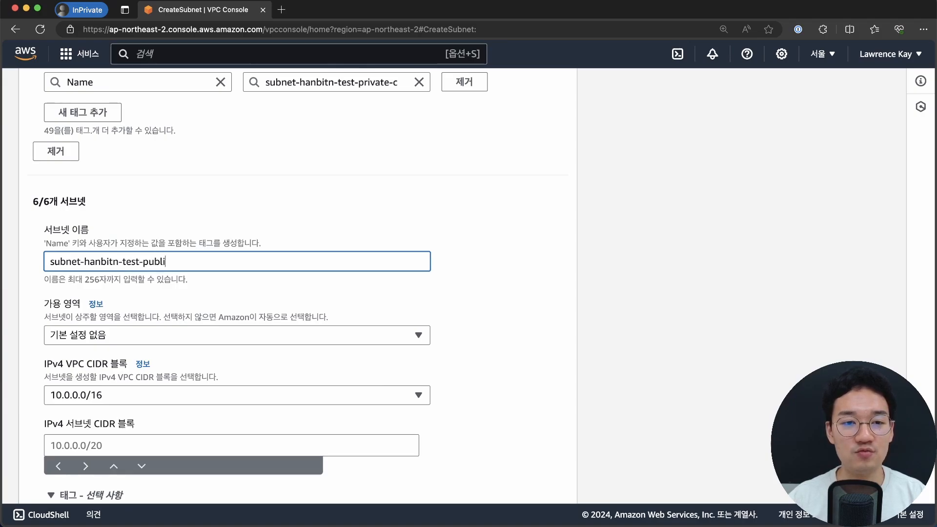
Step: Place the public-c subnet in the ap-northeast-2c availability zone and set its IPv4 subnet CIDR block to 10.0.5.0/24
click(330, 342)
click(203, 269)
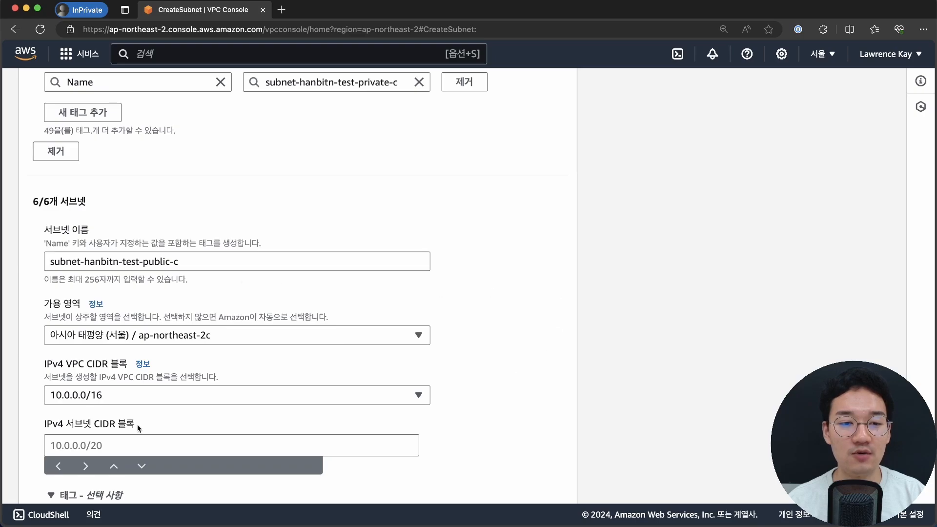
scroll(432, 370, up, 6)
scroll(431, 368, down, 3)
scroll(431, 368, up, 1)
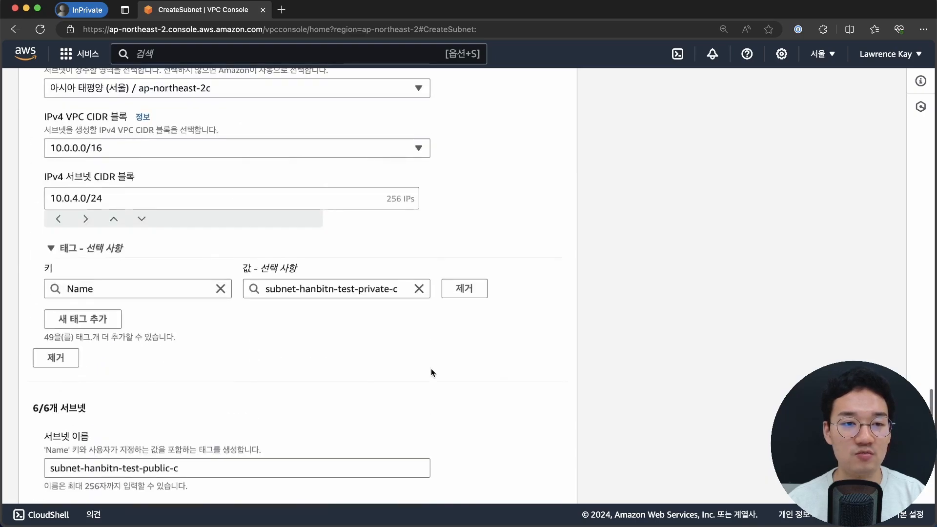
scroll(431, 368, down, 4)
click(184, 434)
text(1)
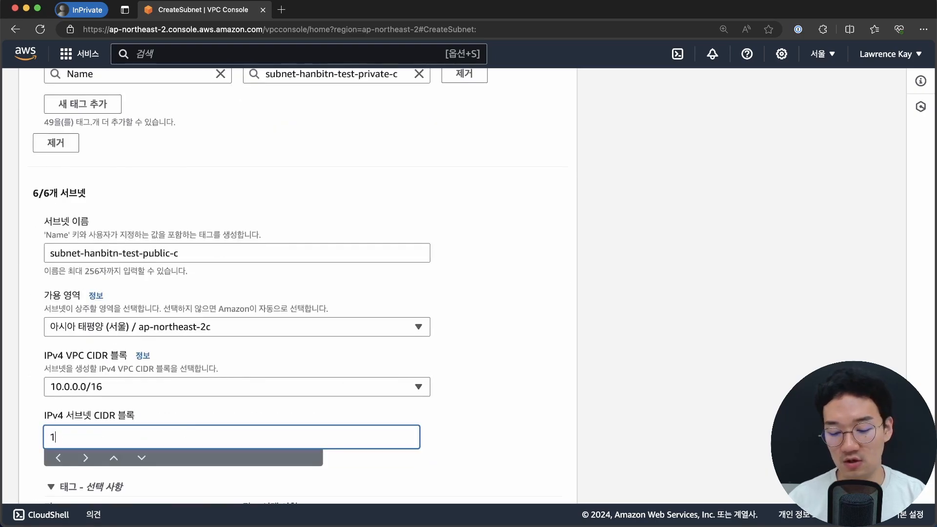
text(0.0.5.0/)
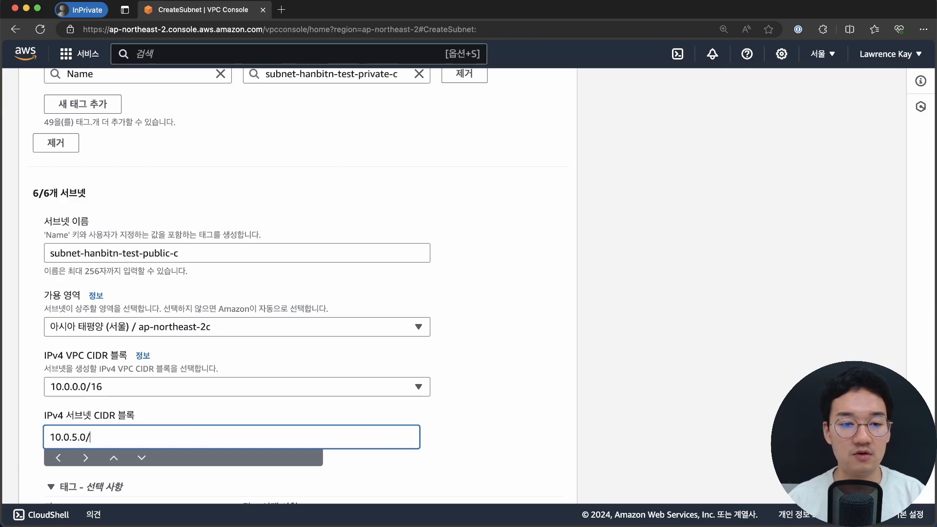
text(24)
click(469, 384)
Step: Create the subnets, and collapse the details pane and narrow the Name column so the whole subnet list fits
scroll(586, 335, down, 4)
click(552, 488)
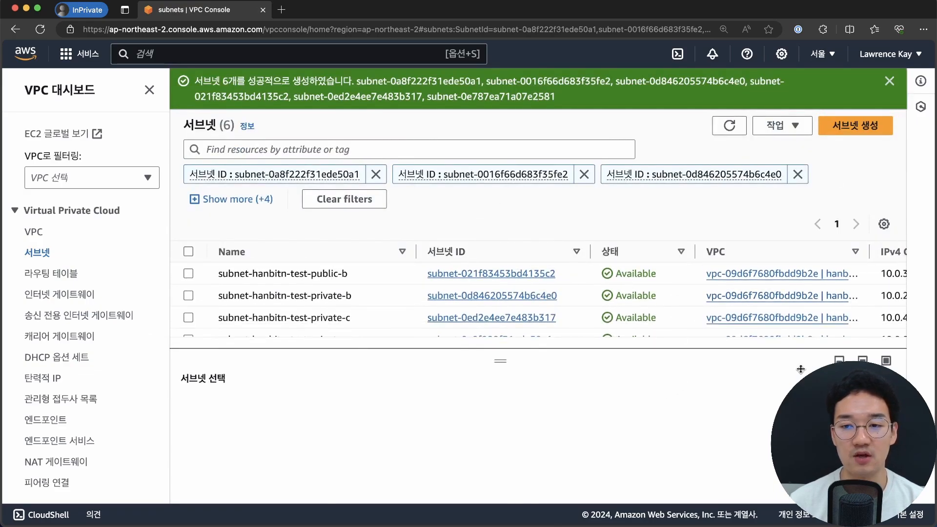
click(839, 361)
drag(414, 257, 381, 265)
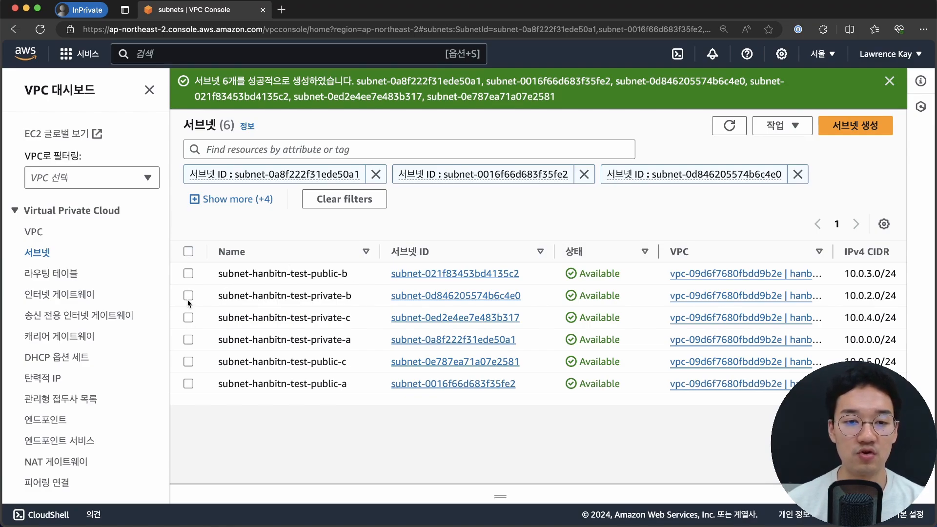
Step: Associate subnet-hanbitn-test-public-b with the route table route-table-hanbitn-test-public, save it and return to the subnet list
click(224, 275)
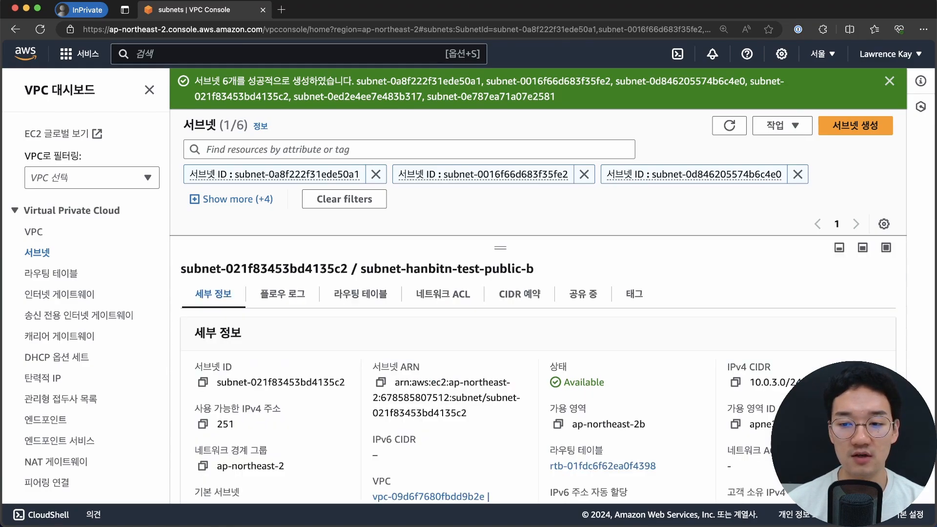
click(345, 295)
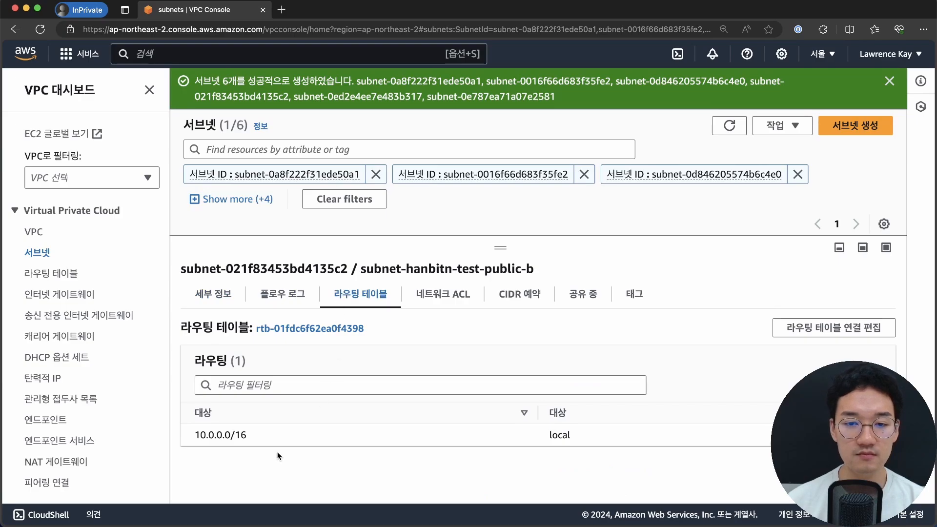
mouse_move(179, 327)
mouse_down()
mouse_move(444, 334)
mouse_move(185, 329)
mouse_up()
click(447, 325)
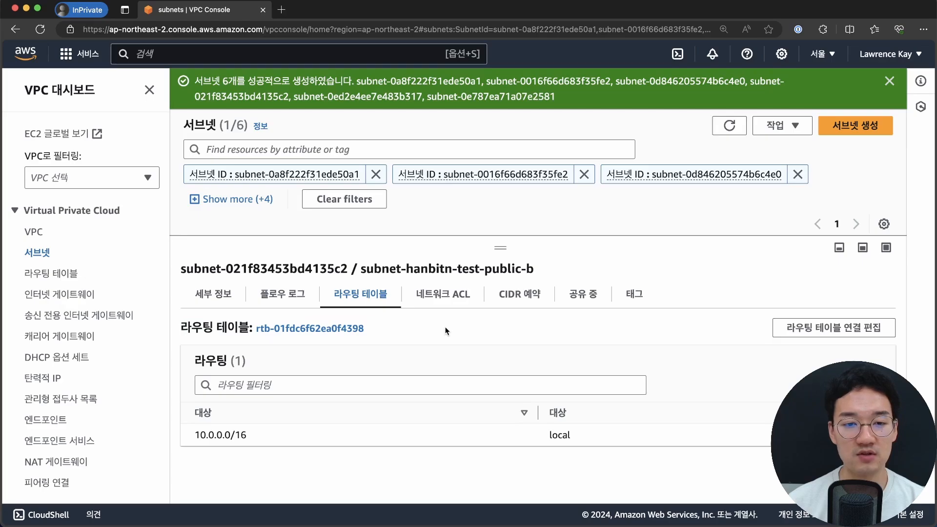
click(814, 327)
click(266, 253)
click(243, 351)
click(294, 250)
click(308, 300)
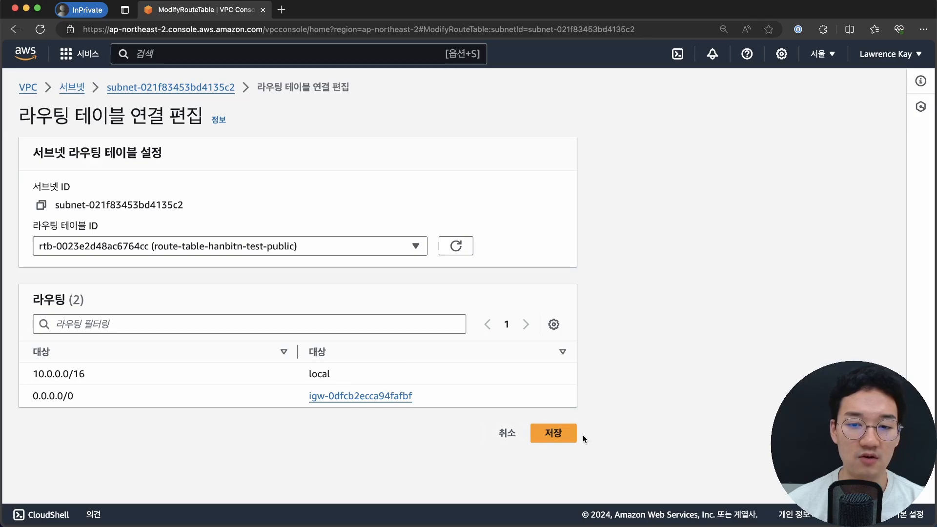
click(549, 434)
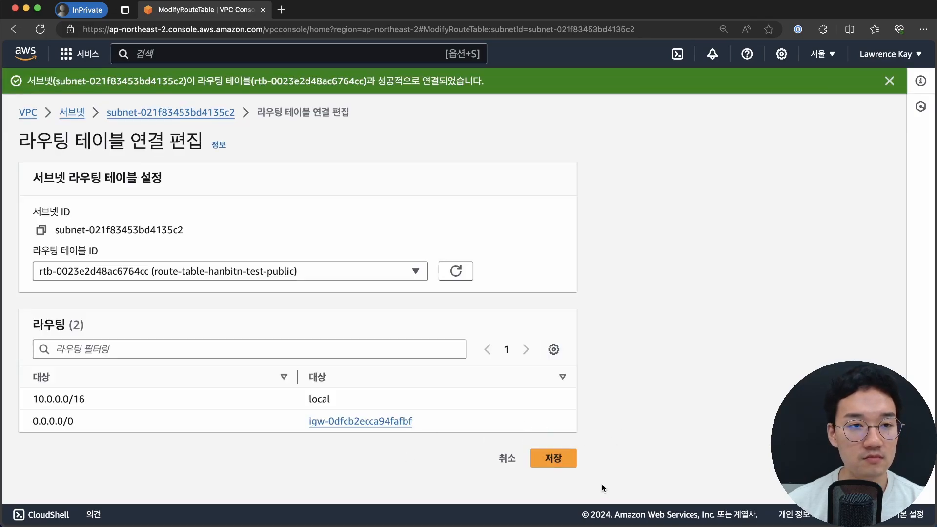
click(539, 460)
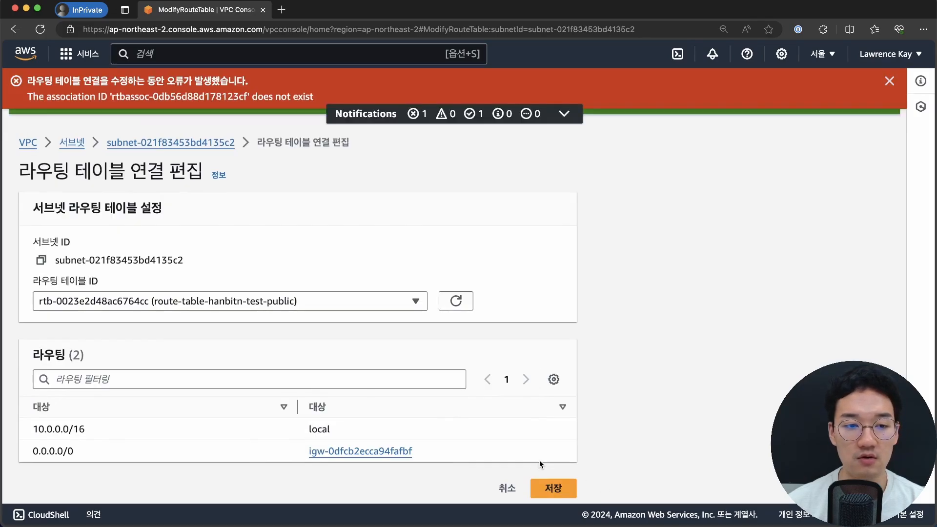
click(509, 489)
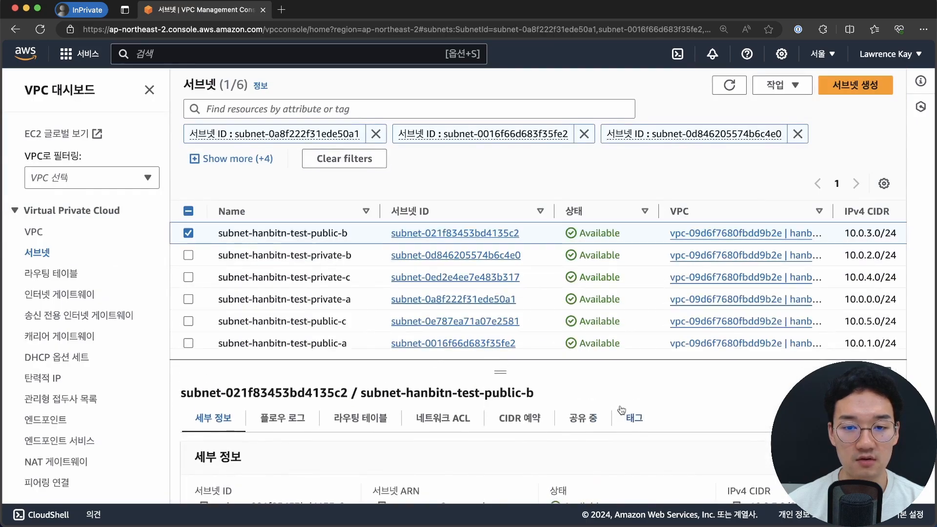
Step: Check the route table association and routes of subnet-hanbitn-test-public-b in its details
drag(598, 373, 603, 248)
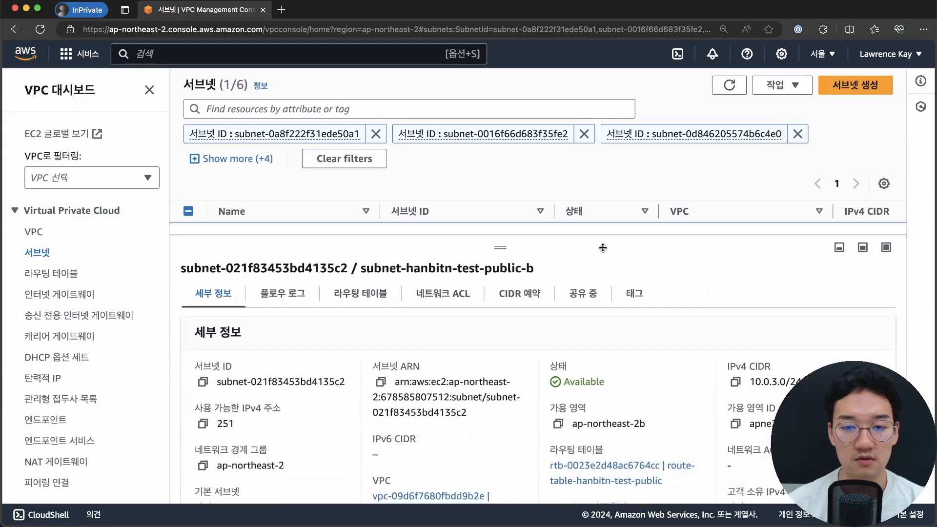
click(373, 299)
drag(180, 326, 578, 325)
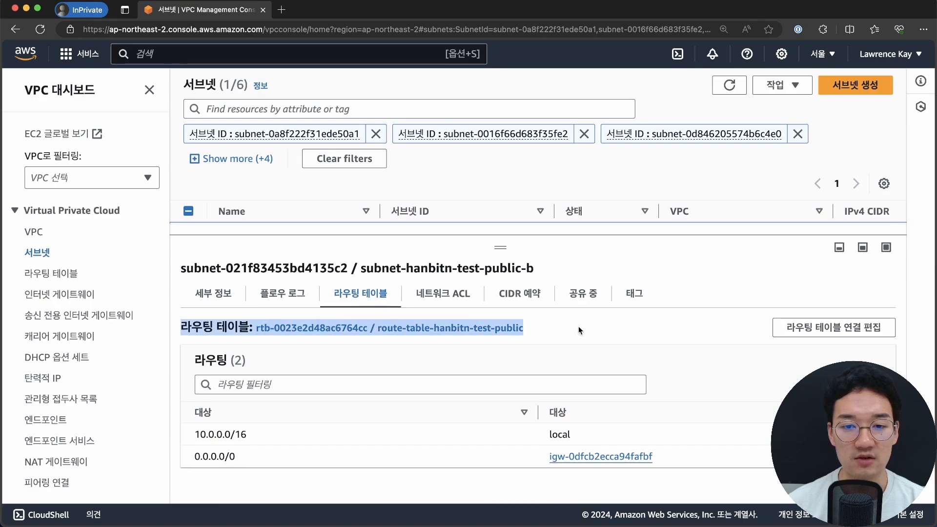
Step: Associate subnet-hanbitn-test-private-b with the route table route-table-hanbitn-test-private and save it
drag(498, 248, 498, 416)
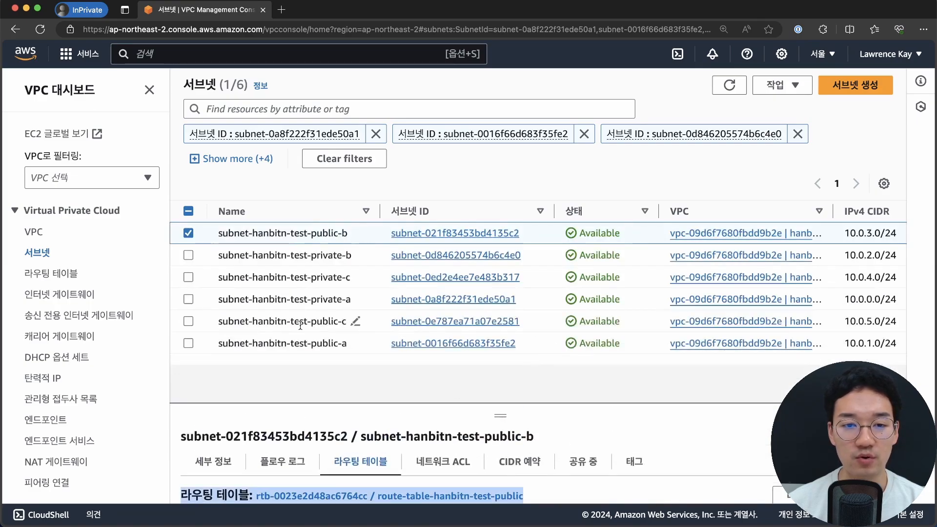
click(189, 254)
click(188, 234)
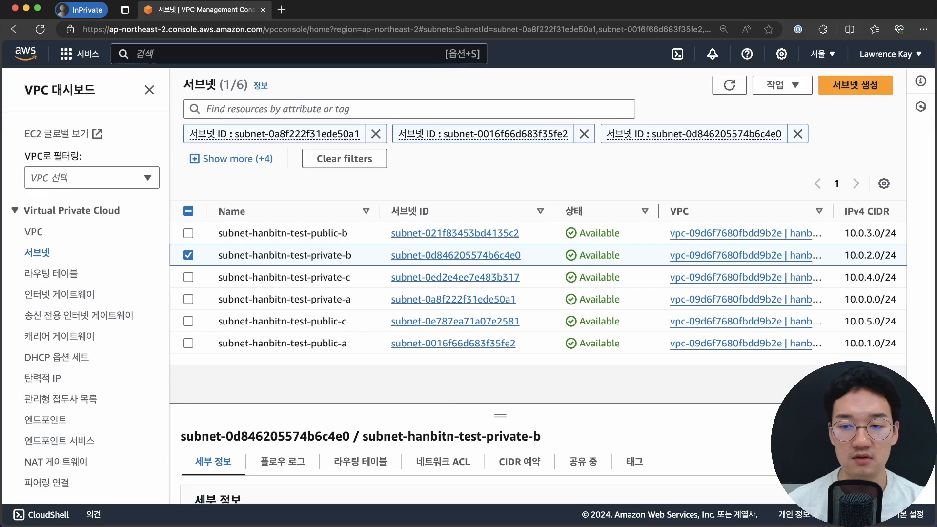
drag(500, 417, 500, 321)
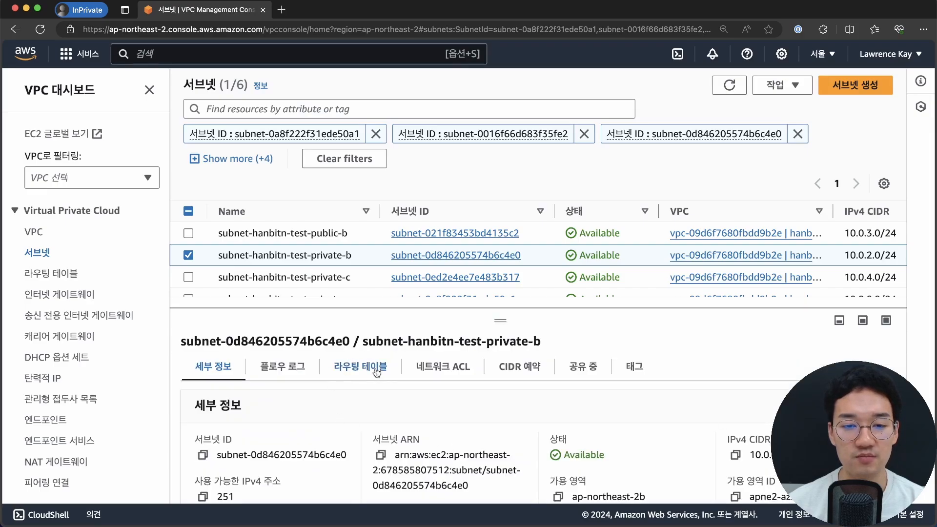
click(378, 372)
click(781, 400)
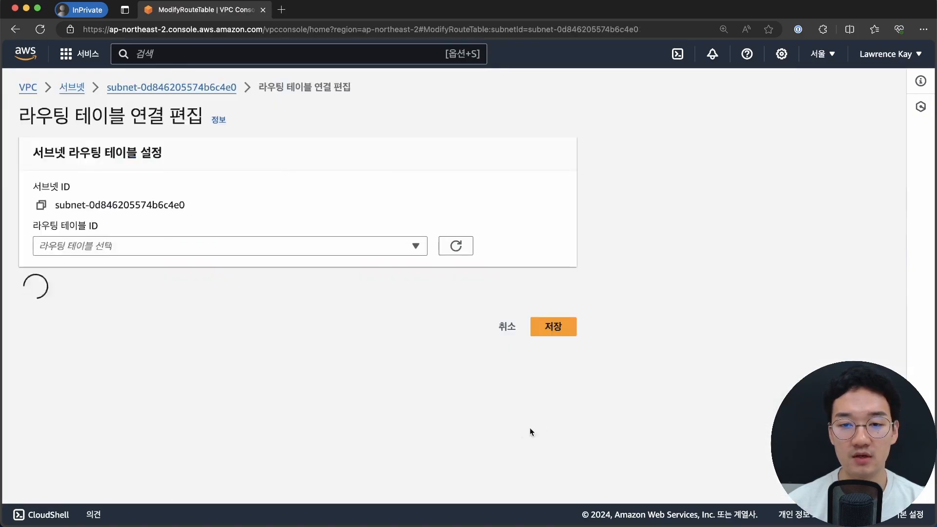
click(210, 247)
click(259, 351)
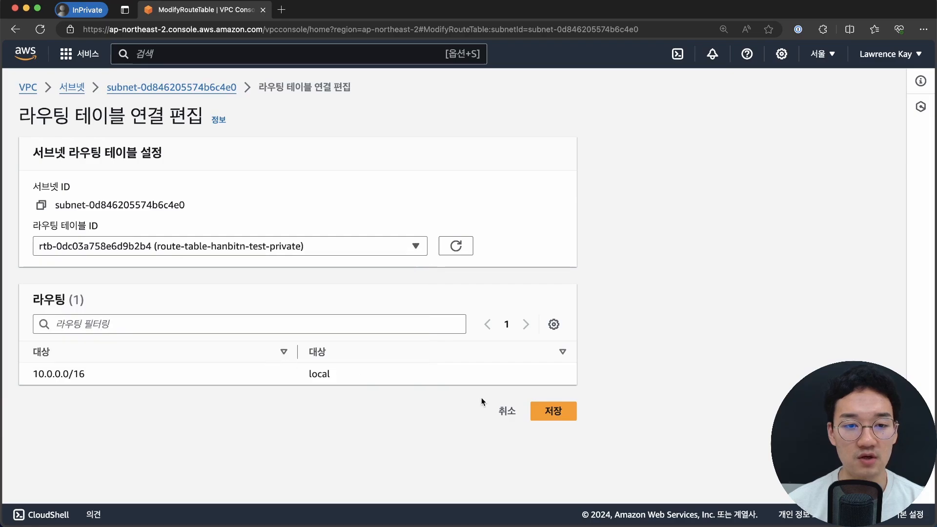
click(551, 412)
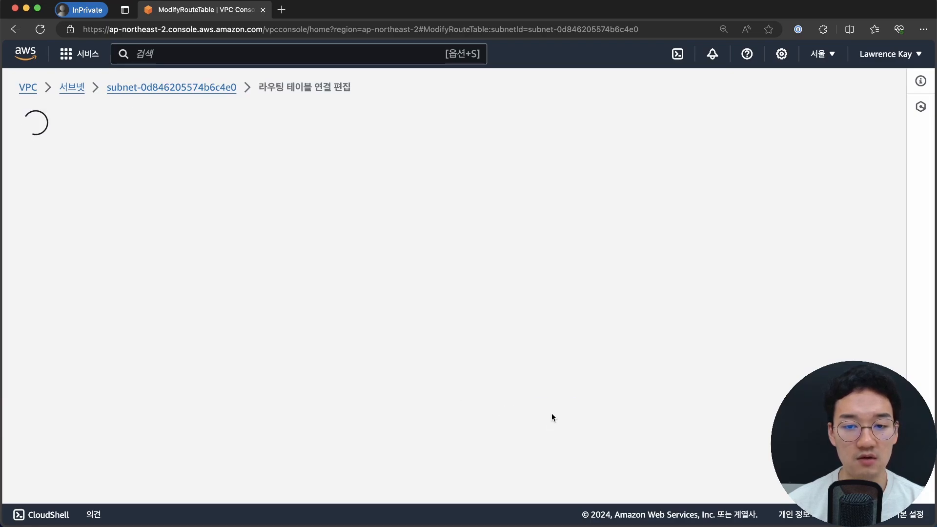
click(560, 440)
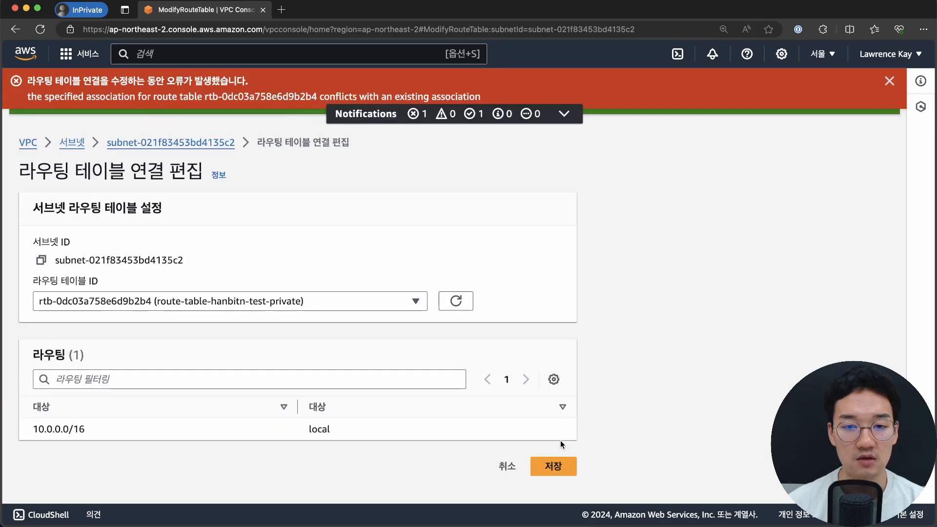
Step: Cancel the route table association edit for subnet-hanbitn-test-public-b and reduce the page zoom to 110%
click(505, 466)
scroll(306, 241, up, 5)
key(super+minus)
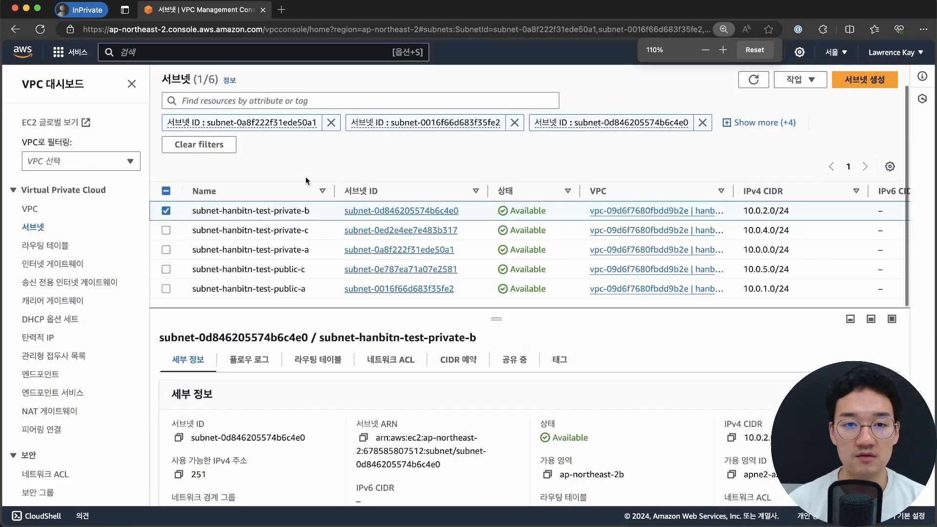
Step: Associate subnet-hanbitn-test-private-c with the route table route-table-hanbitn-test-private and save it
click(282, 232)
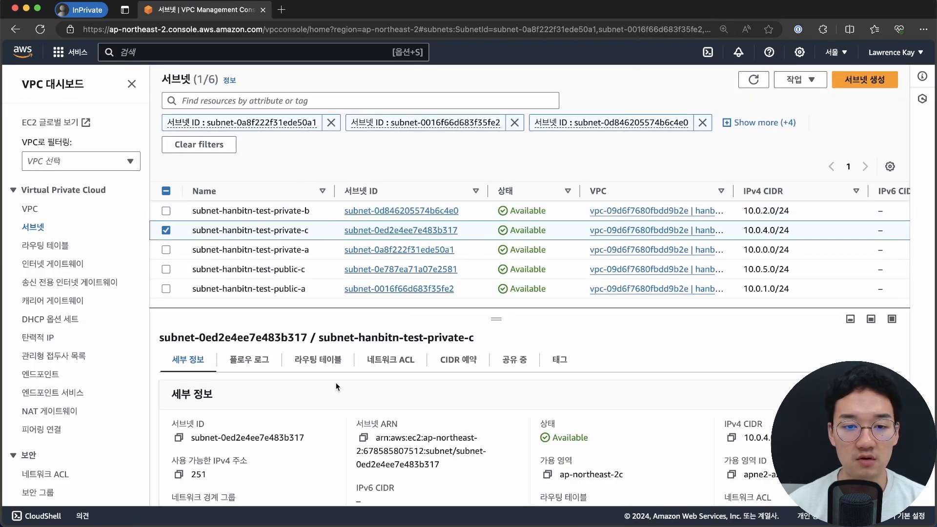
click(303, 365)
click(844, 390)
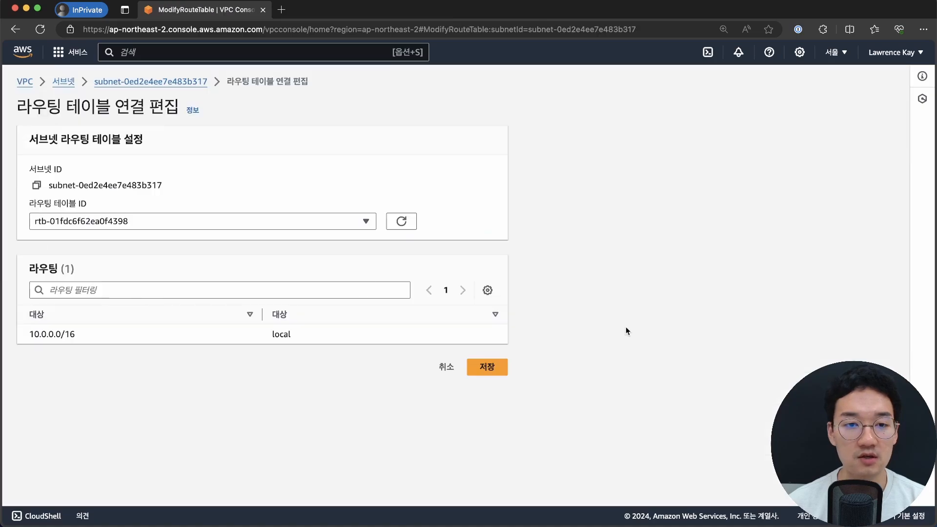
click(276, 220)
click(278, 314)
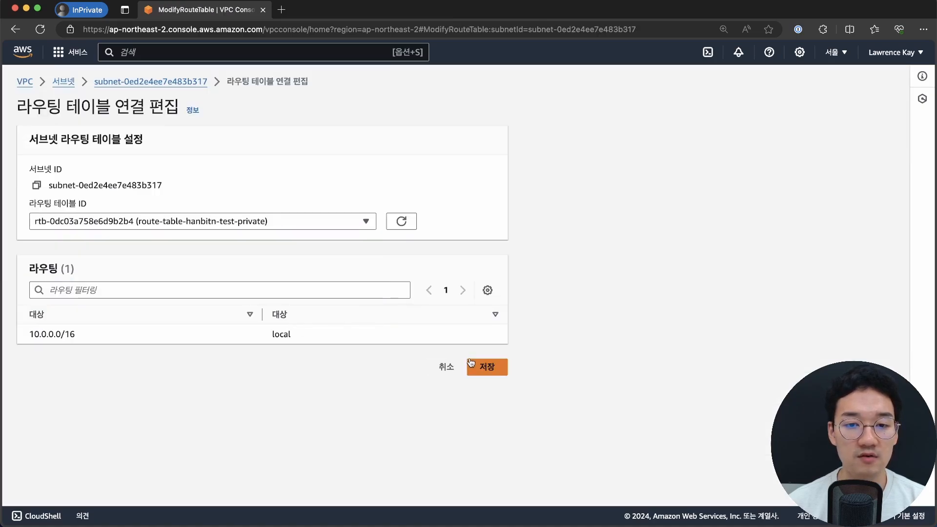
click(472, 364)
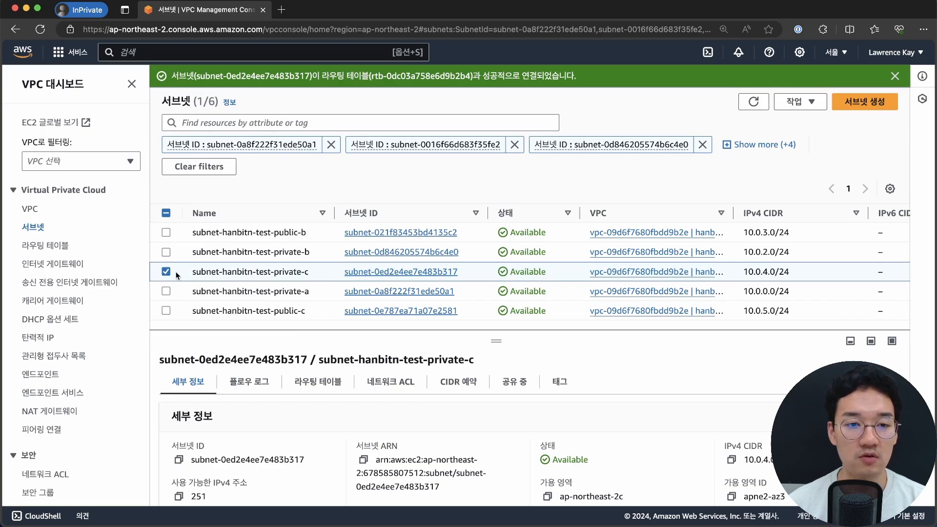
Step: Associate subnet-hanbitn-test-private-a with the route table route-table-hanbitn-test-private and save it
drag(289, 291, 293, 292)
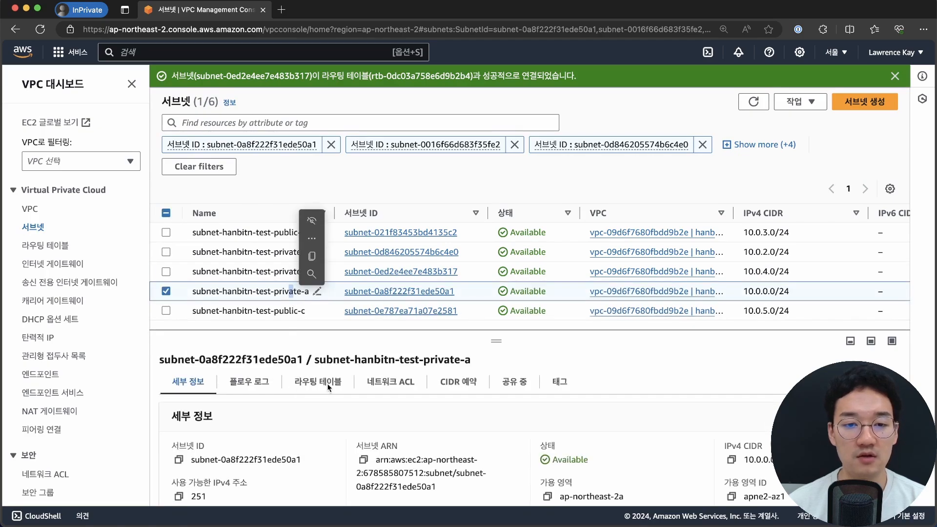
click(327, 382)
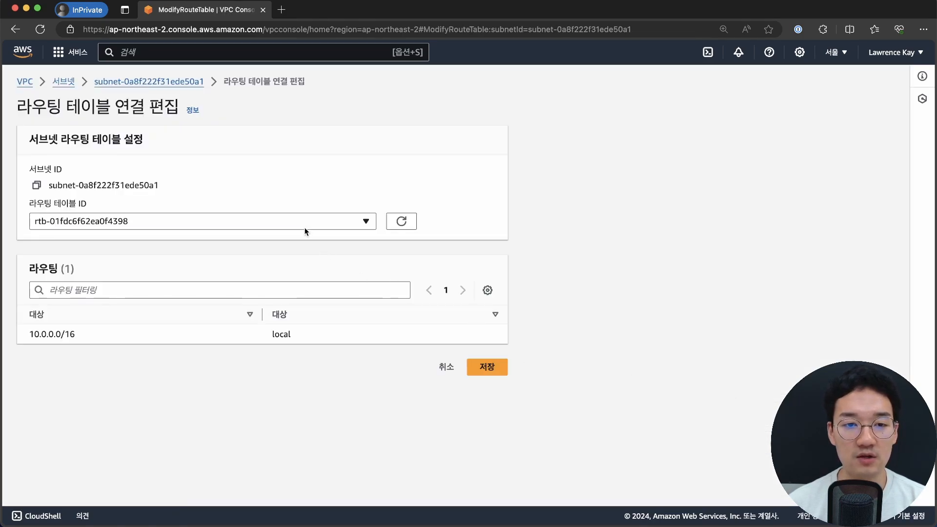
click(302, 222)
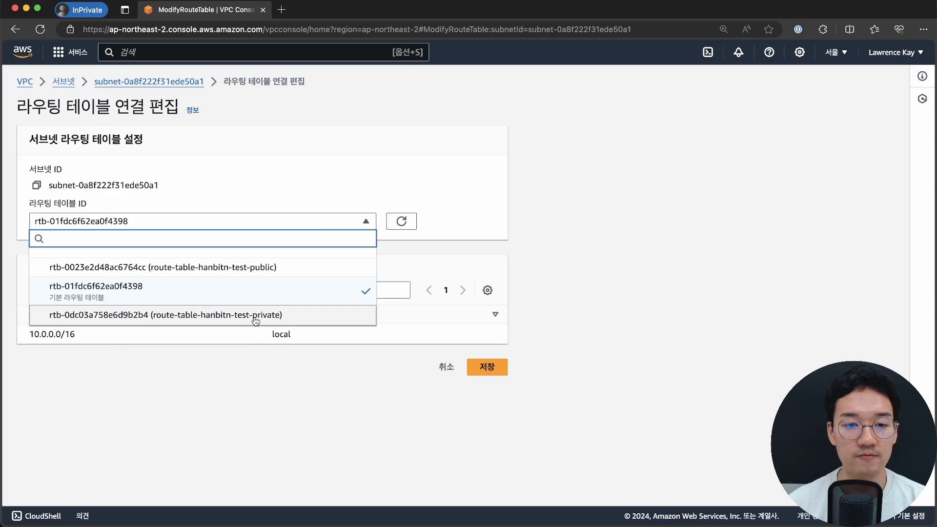
click(254, 315)
click(488, 368)
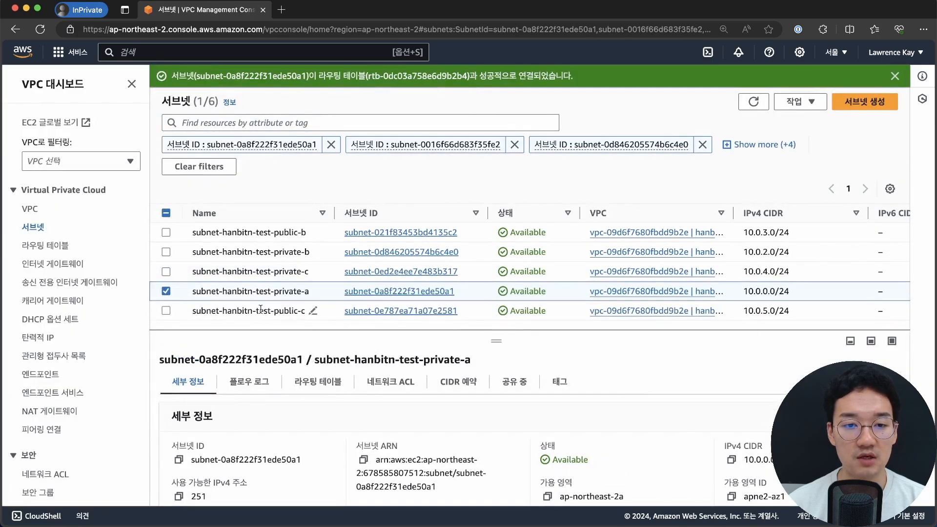
Step: Associate subnet-hanbitn-test-public-c with the route table route-table-hanbitn-test-public and save it
click(306, 316)
click(318, 381)
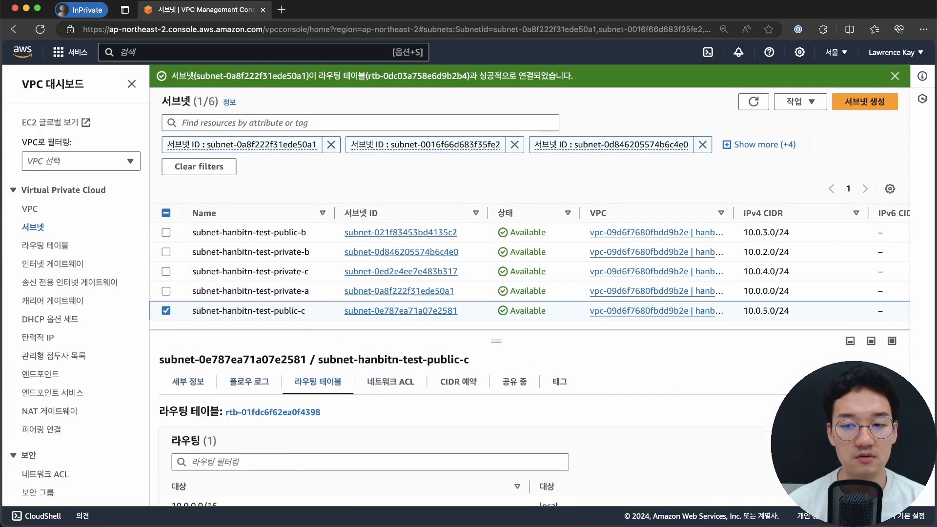
click(569, 390)
click(273, 221)
click(242, 265)
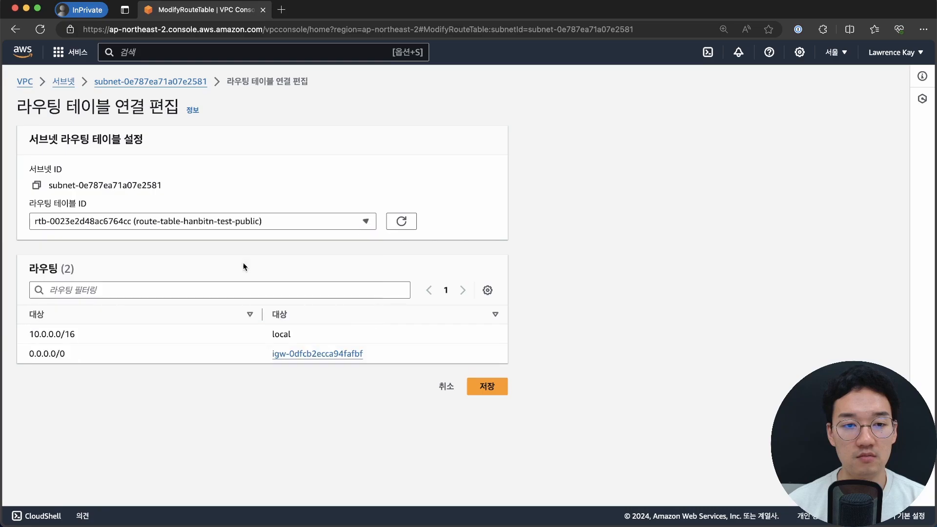
click(487, 367)
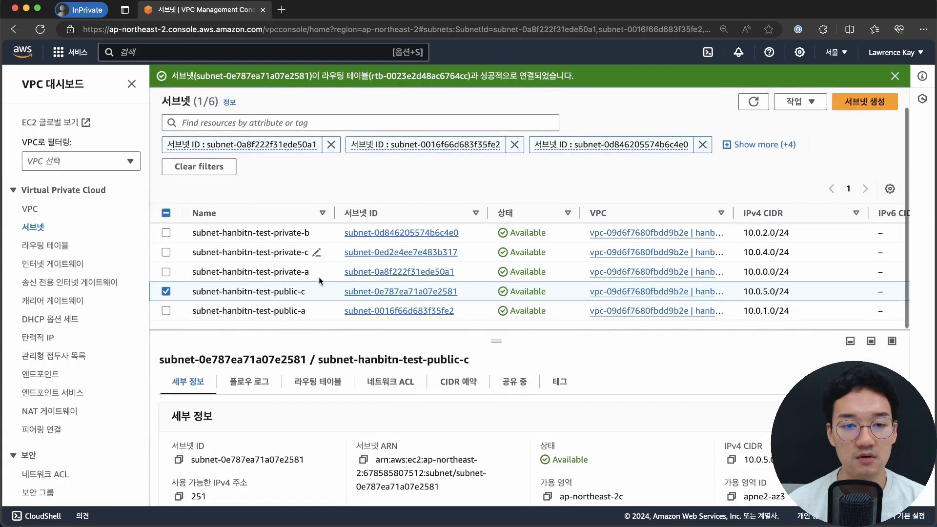
Step: Associate subnet-hanbitn-test-public-a with the route table route-table-hanbitn-test-public and save it
click(313, 310)
click(320, 386)
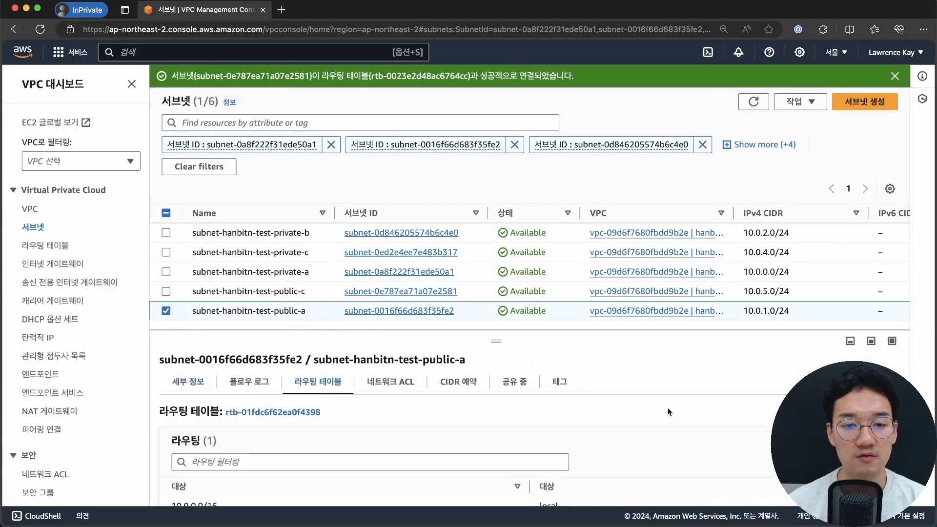
click(840, 412)
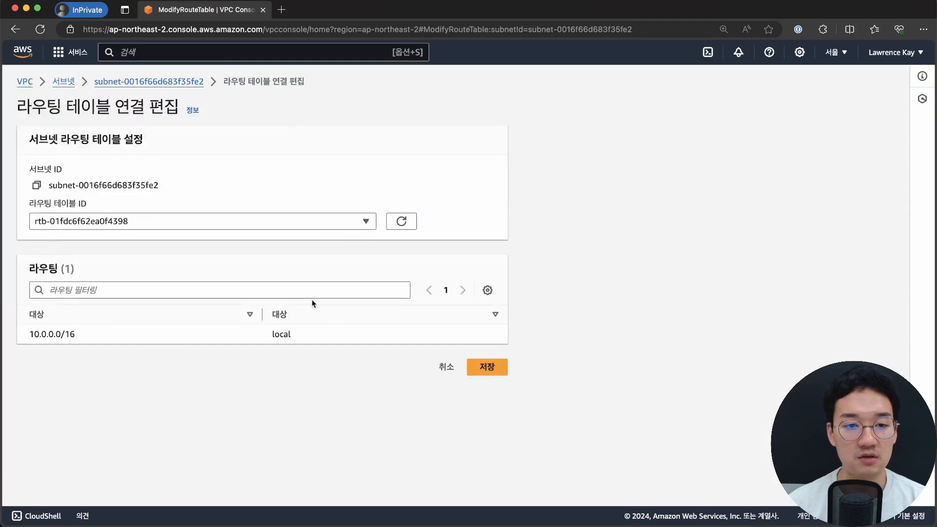
click(257, 223)
click(257, 268)
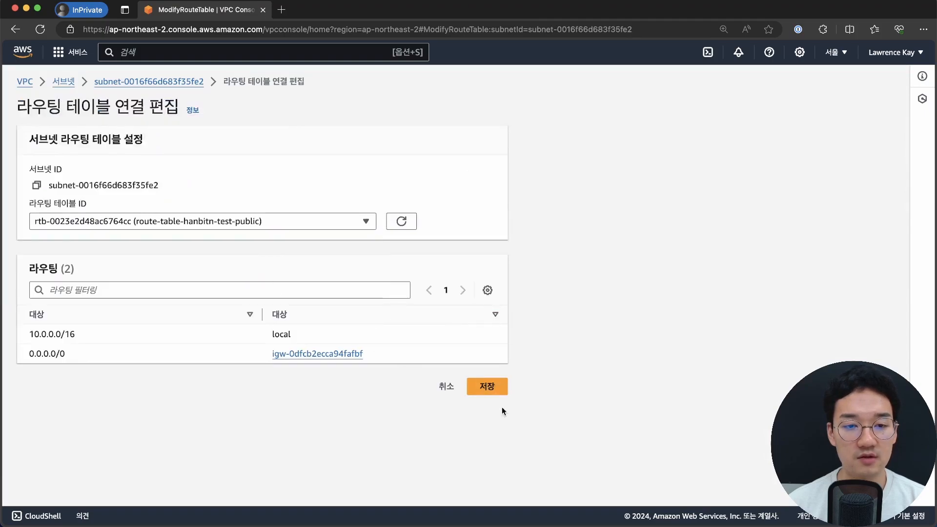
click(493, 391)
Step: Clear the subnet ID filters and filter the subnet list by the hanbitn-test VPC
scroll(614, 374, down, 3)
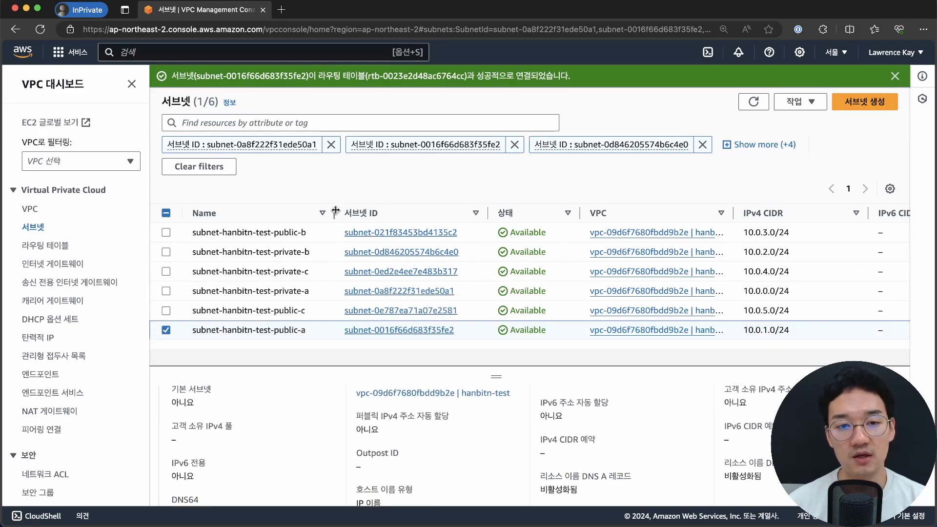
click(742, 145)
click(322, 190)
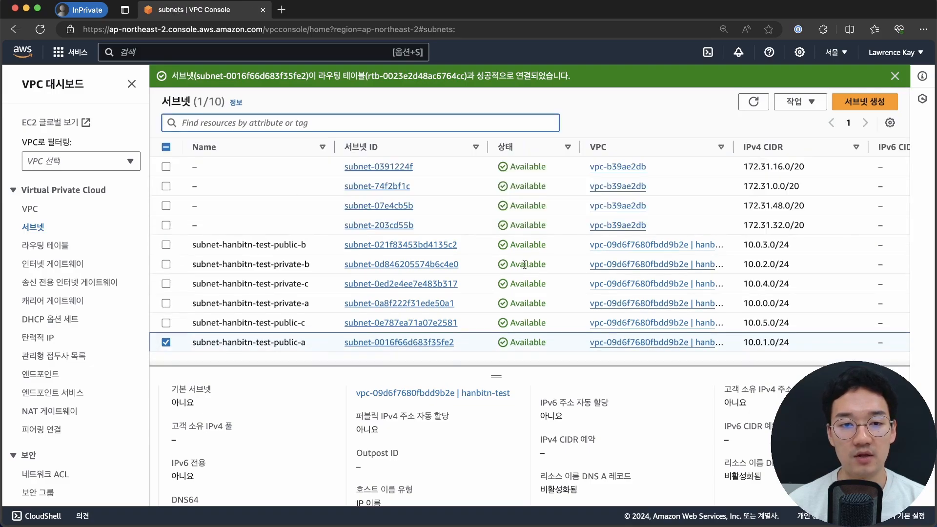
click(62, 161)
click(69, 205)
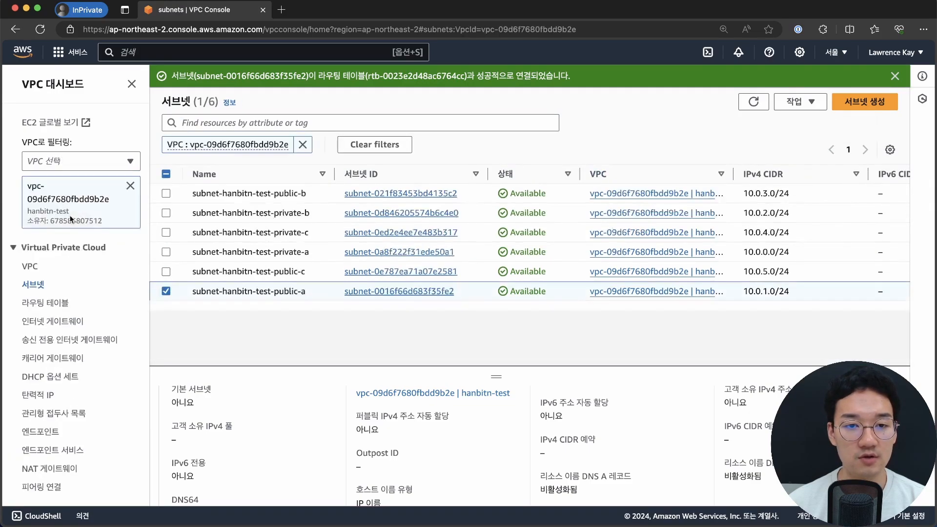